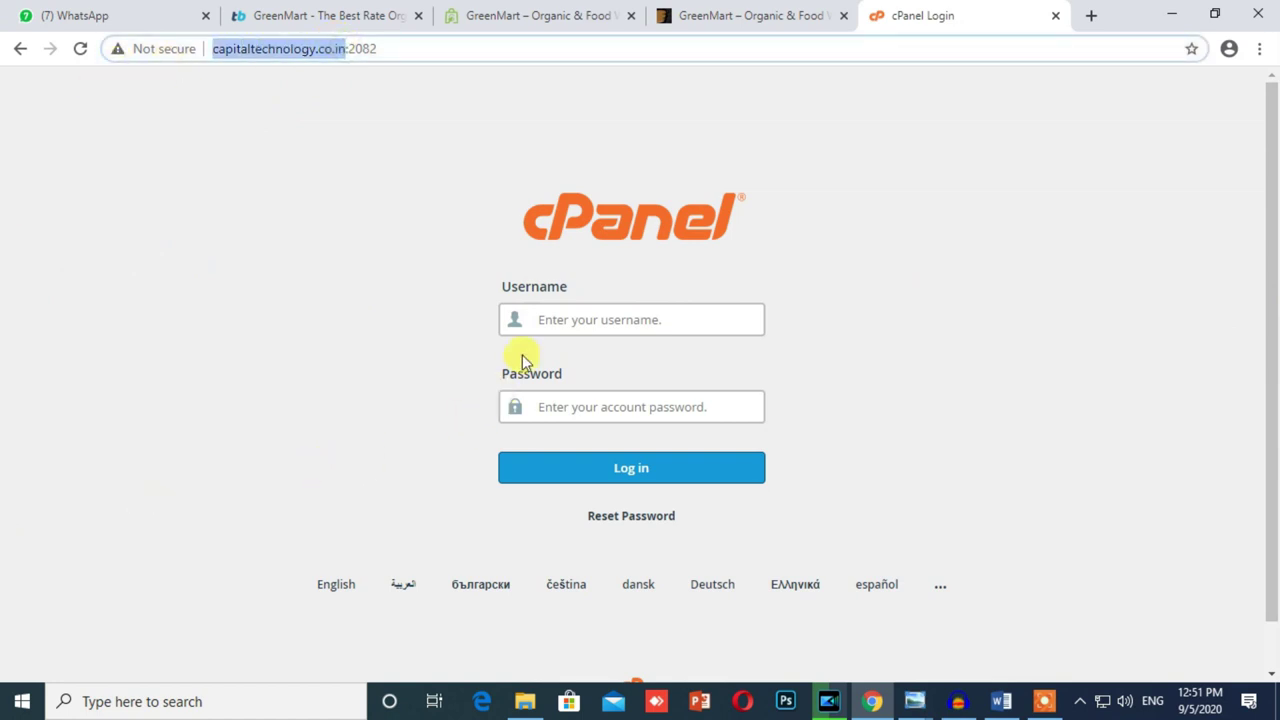
Step: Log in to cPanel with the account username and password, and let the browser save the login
left_click(571, 314)
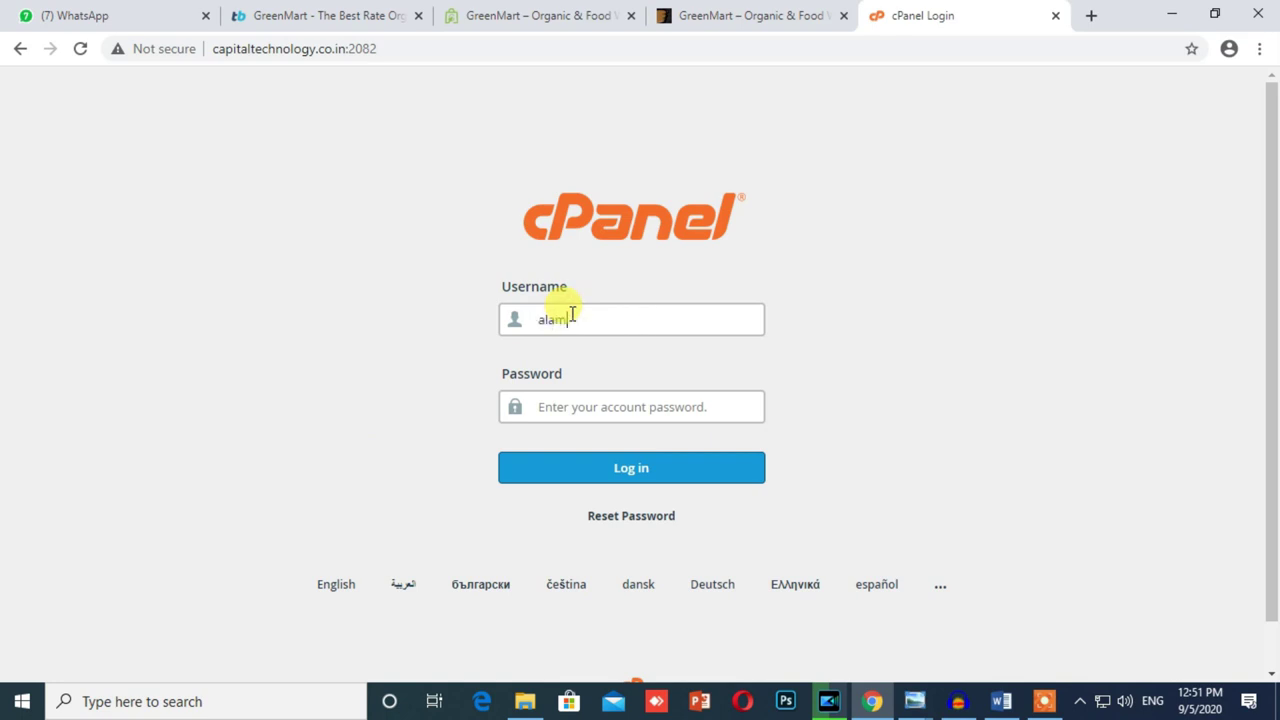
left_click(617, 401)
type("a")
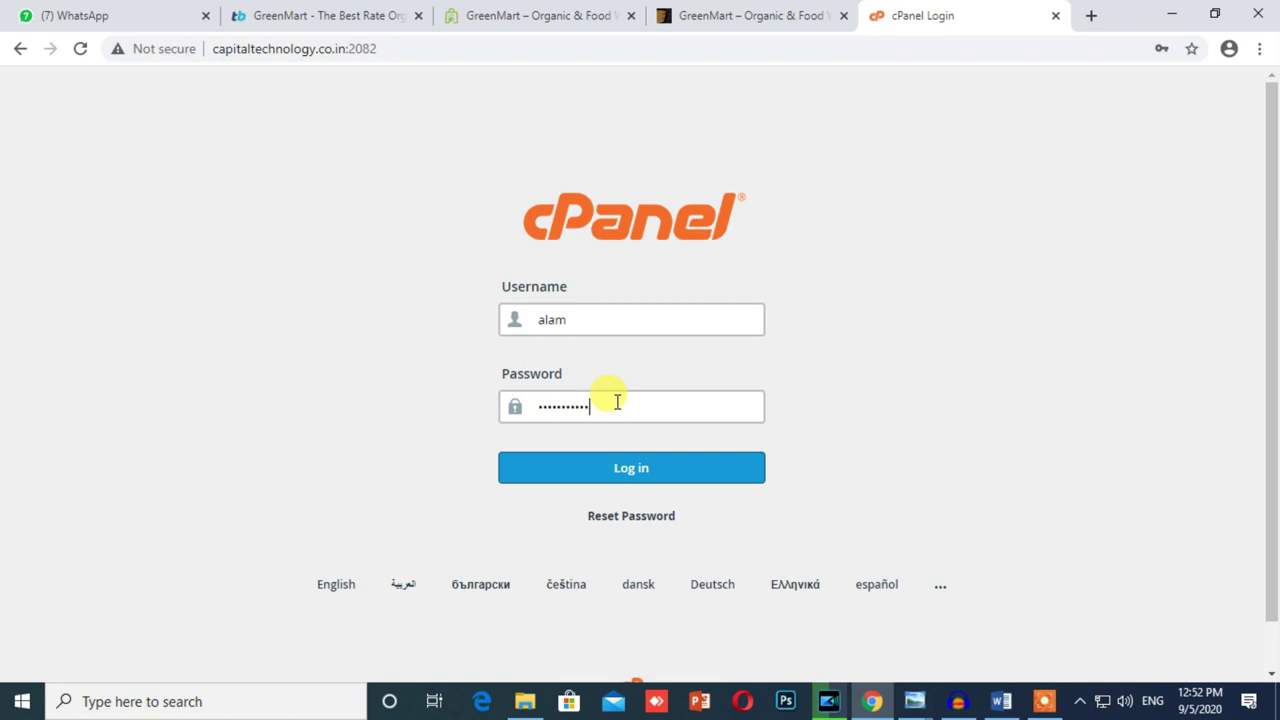
left_click(612, 465)
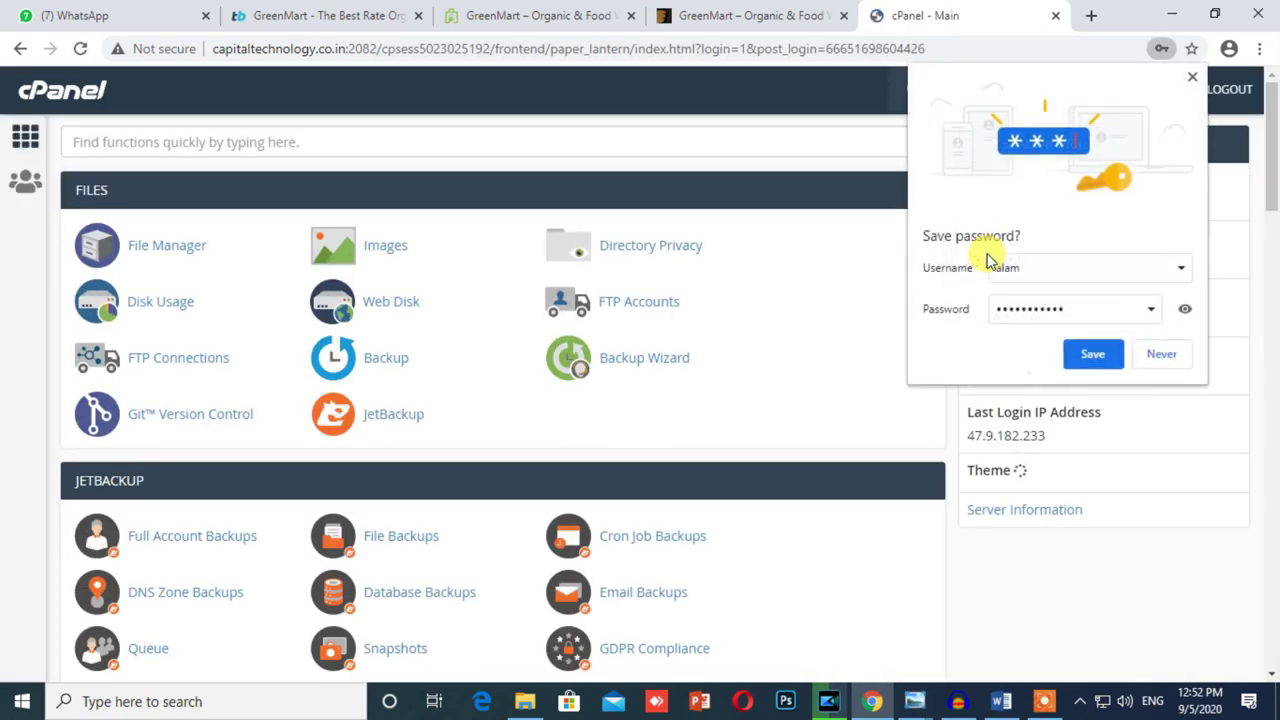
left_click(1095, 355)
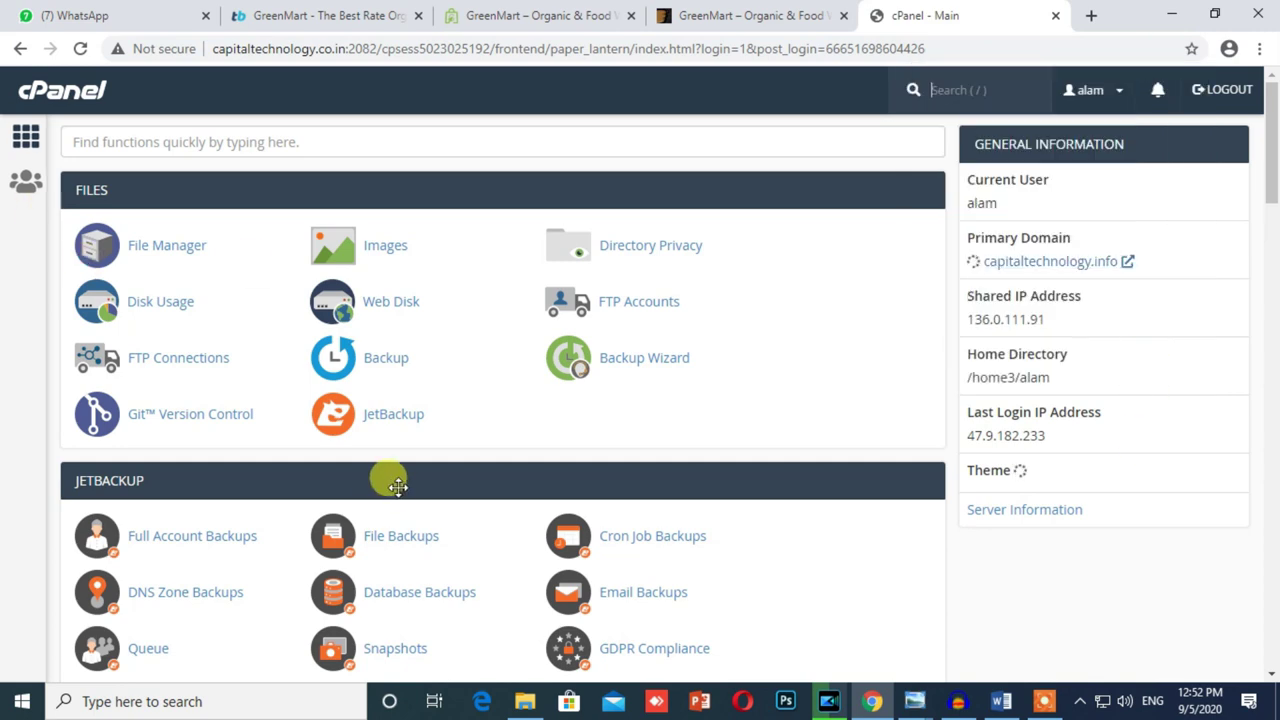
Step: Find the Softaculous Apps Installer and open its WordPress installer
scroll(380, 478, "down", 3)
scroll(370, 477, "down", 5)
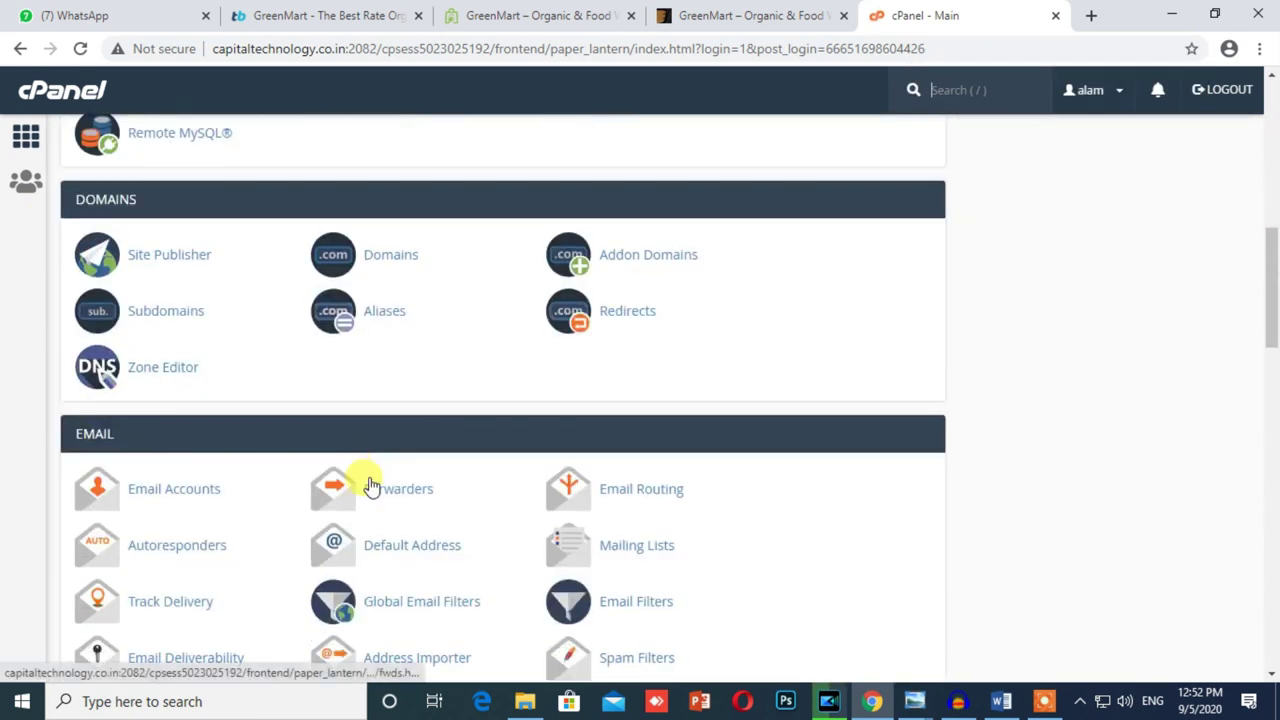
scroll(370, 485, "up", 8)
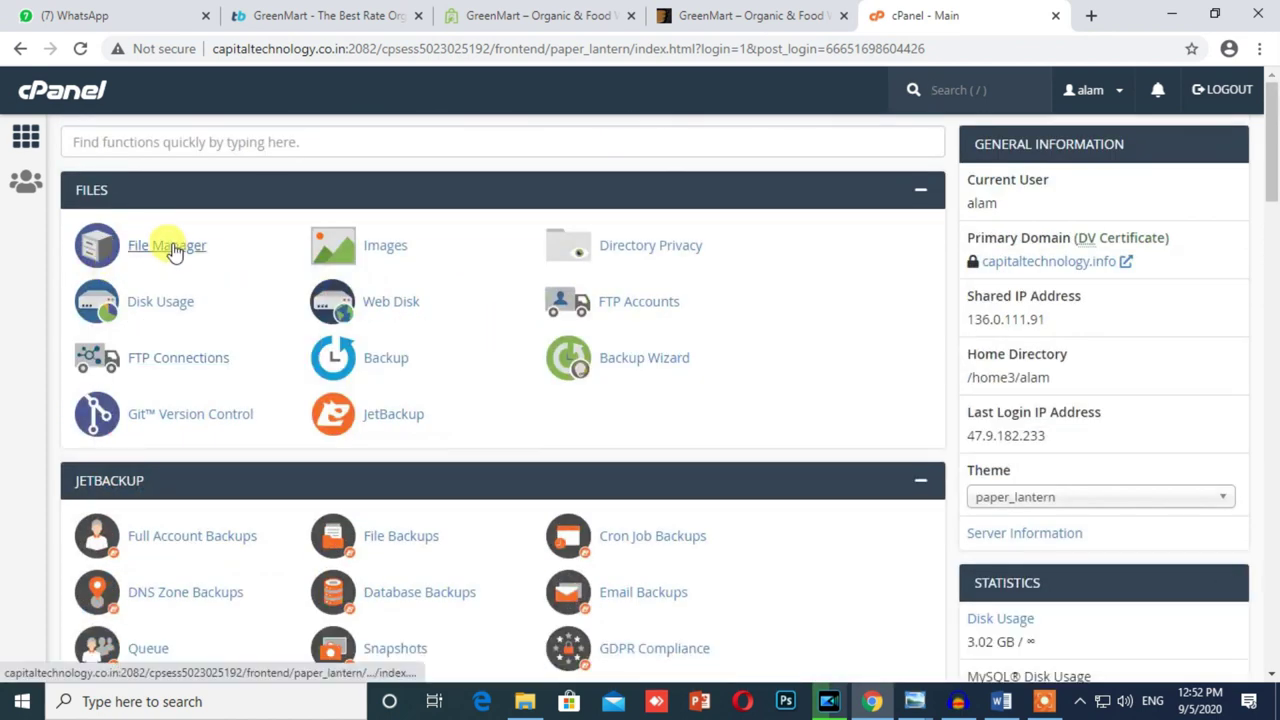
scroll(171, 249, "down", 20)
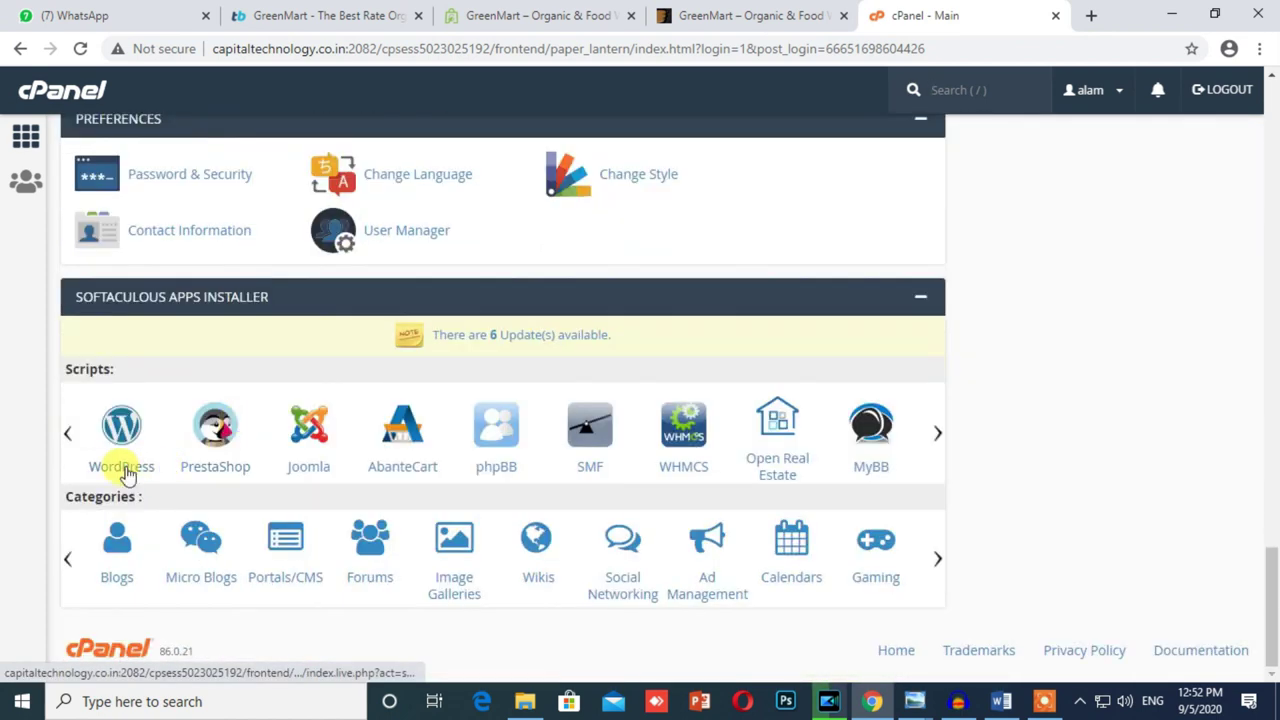
left_click(125, 468)
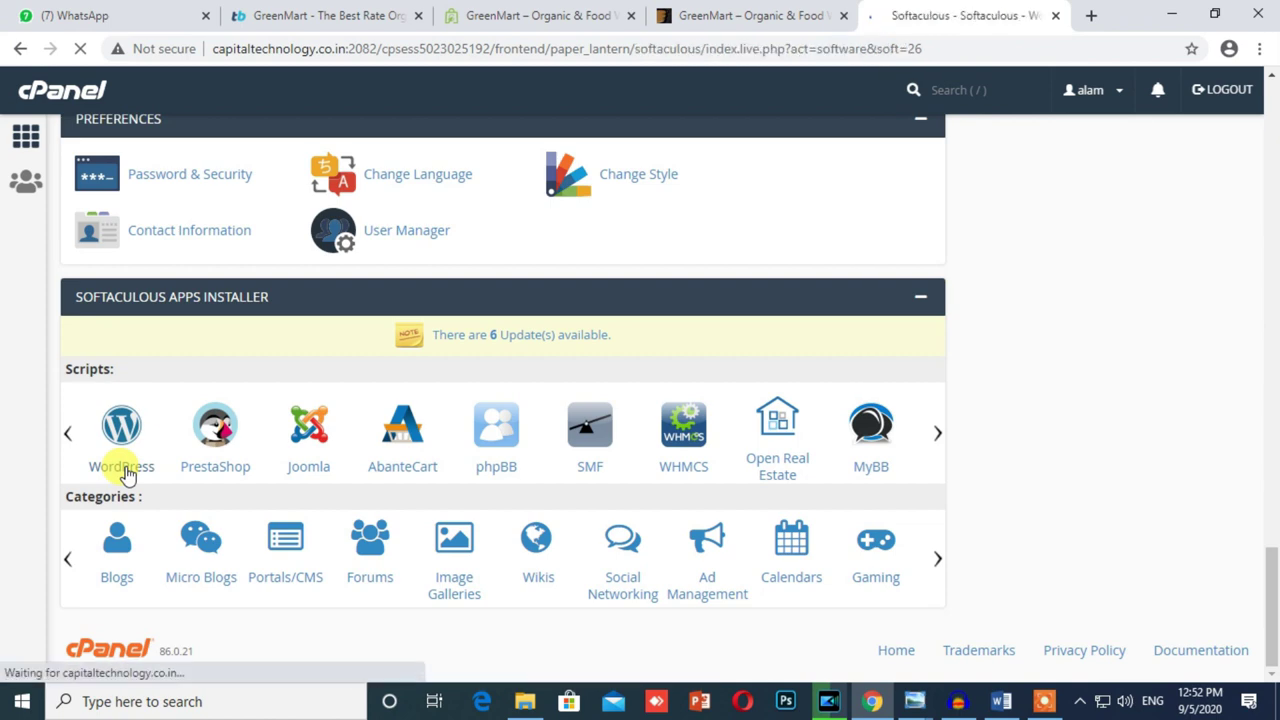
Step: Start a new WordPress install and replace the default wp directory with greenmart_multi-vendor
scroll(625, 413, "down", 4)
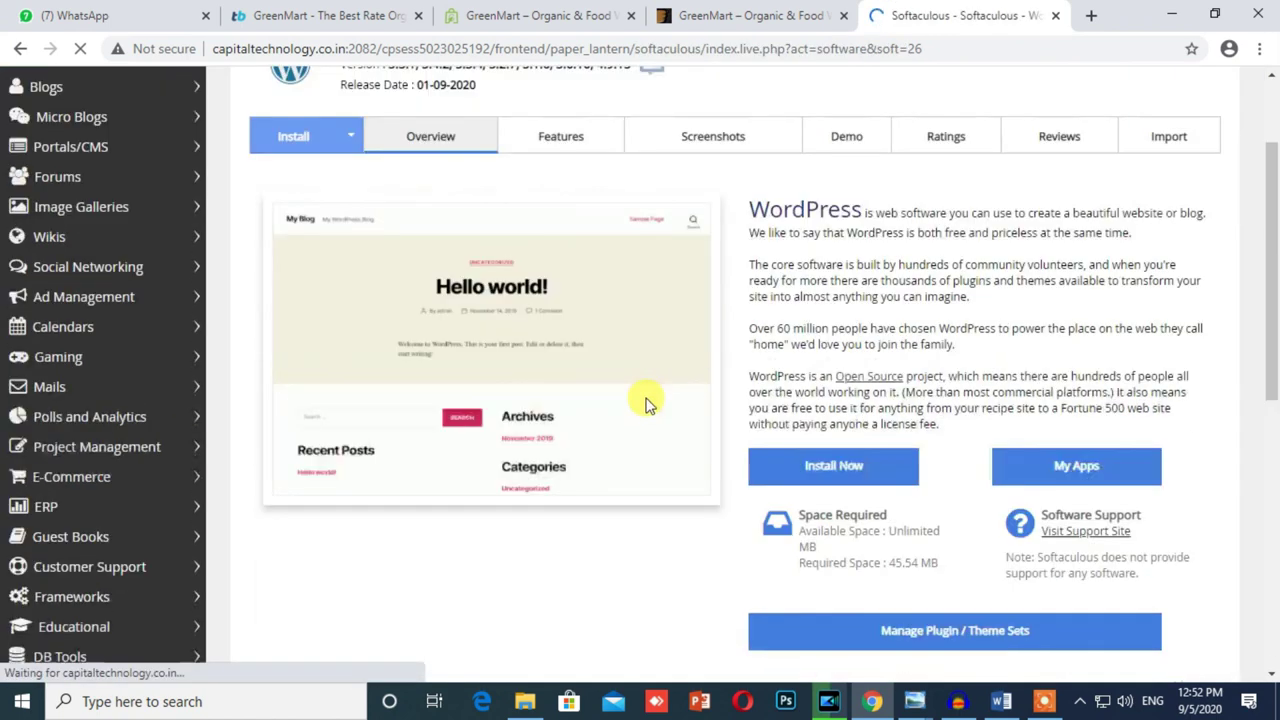
scroll(600, 400, "up", 4)
scroll(598, 402, "down", 4)
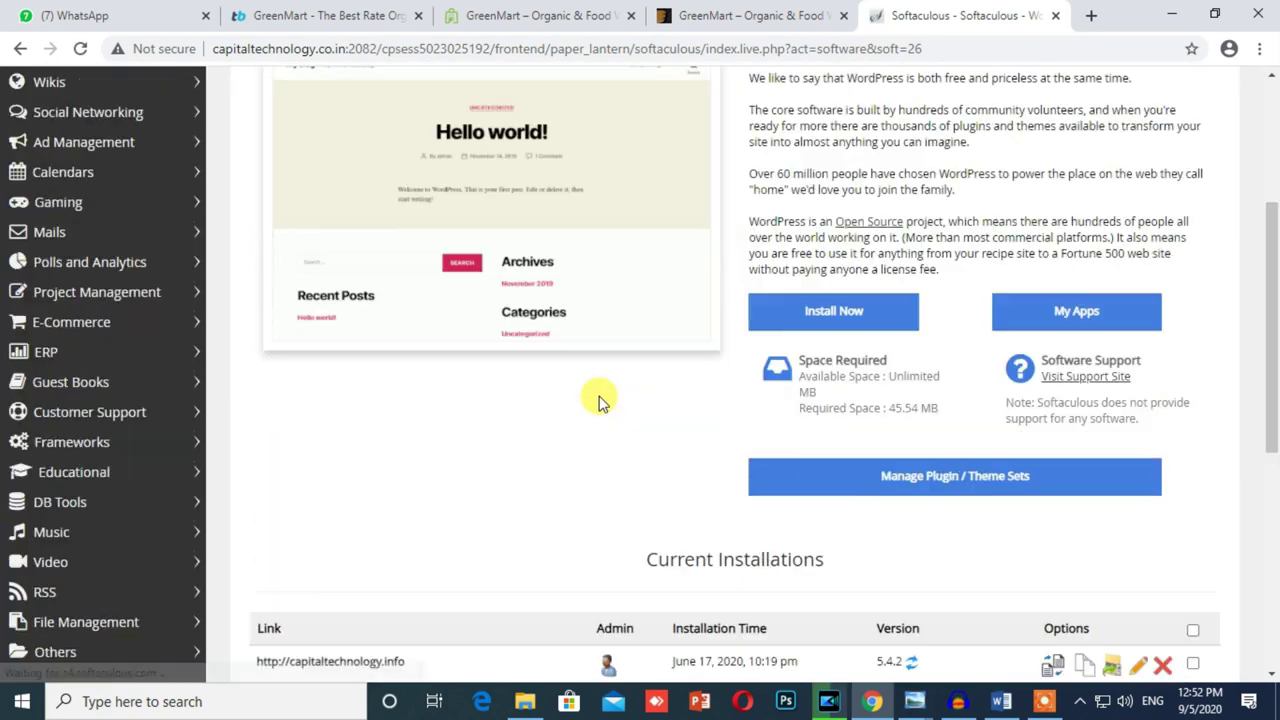
scroll(598, 400, "up", 4)
scroll(600, 400, "down", 4)
left_click(810, 237)
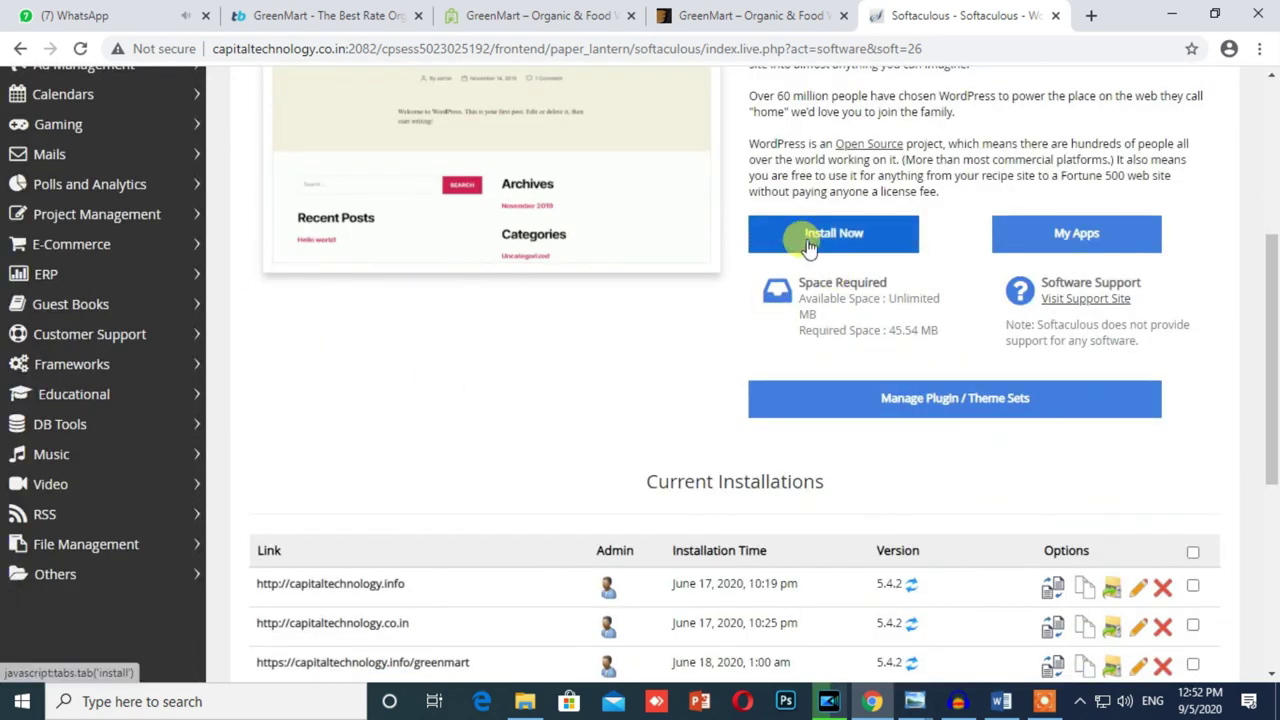
scroll(390, 300, "up", 4)
scroll(390, 279, "down", 2)
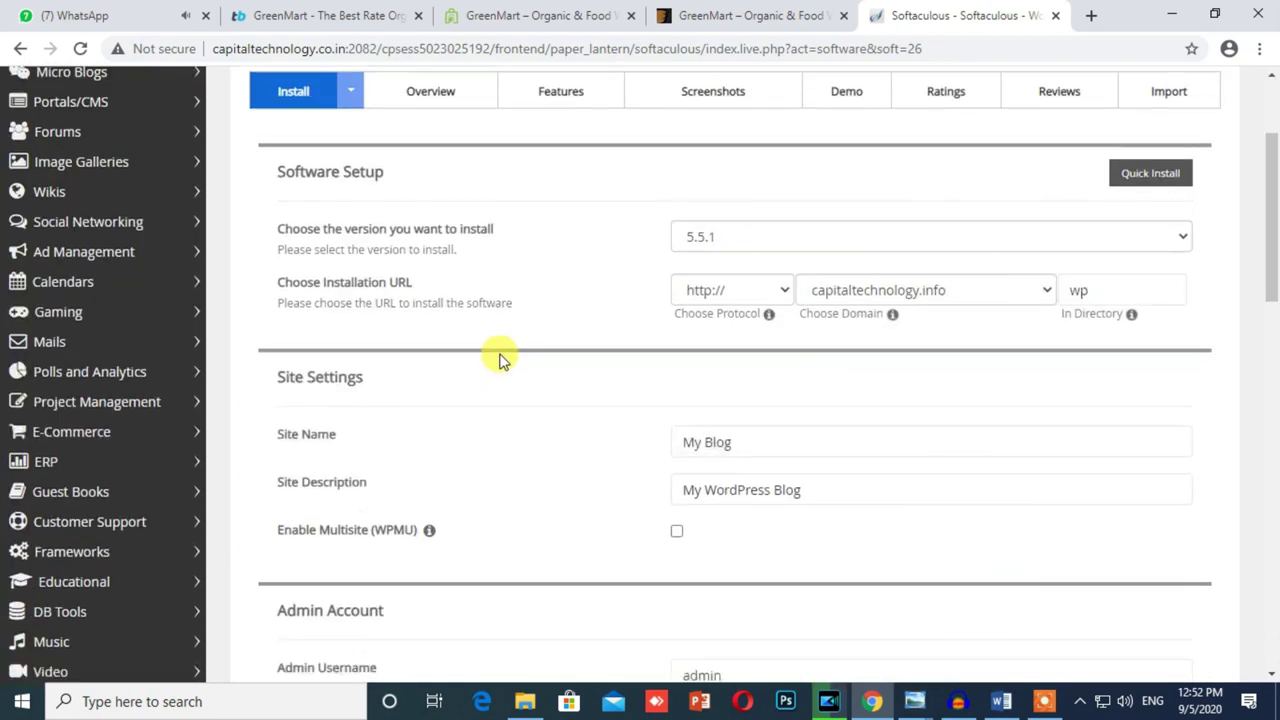
double_click(1080, 289)
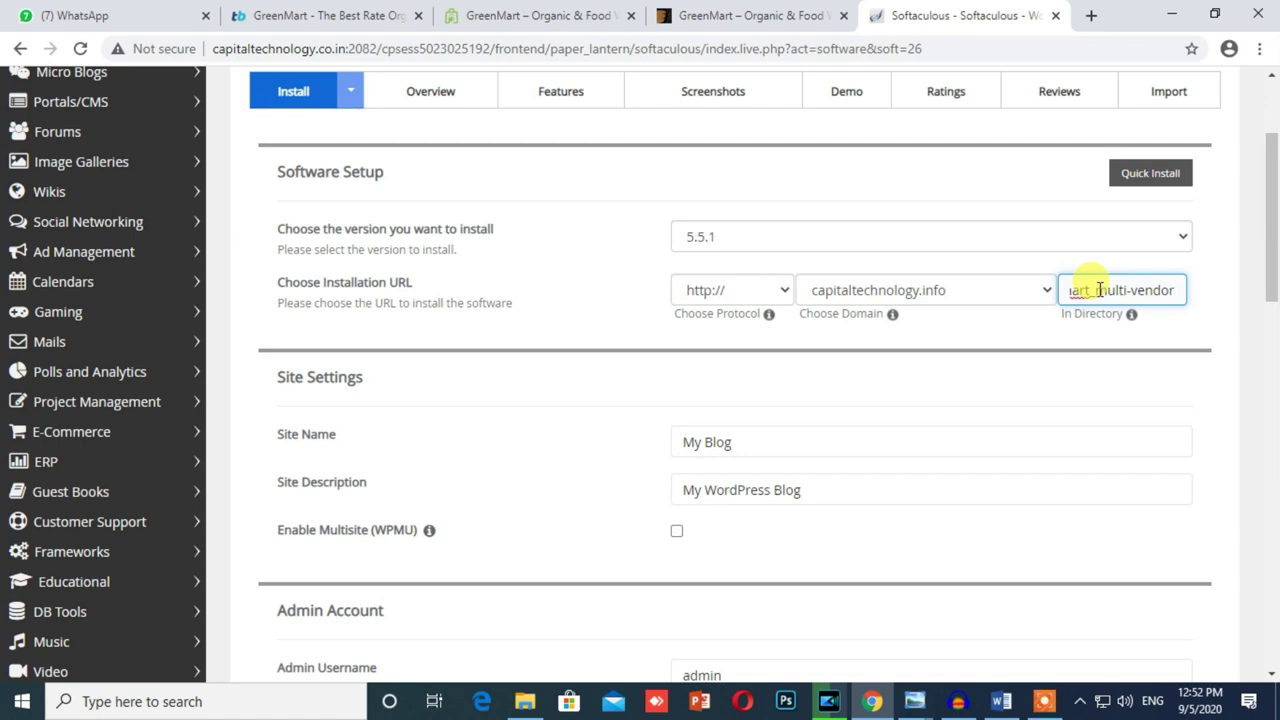
left_click(521, 15)
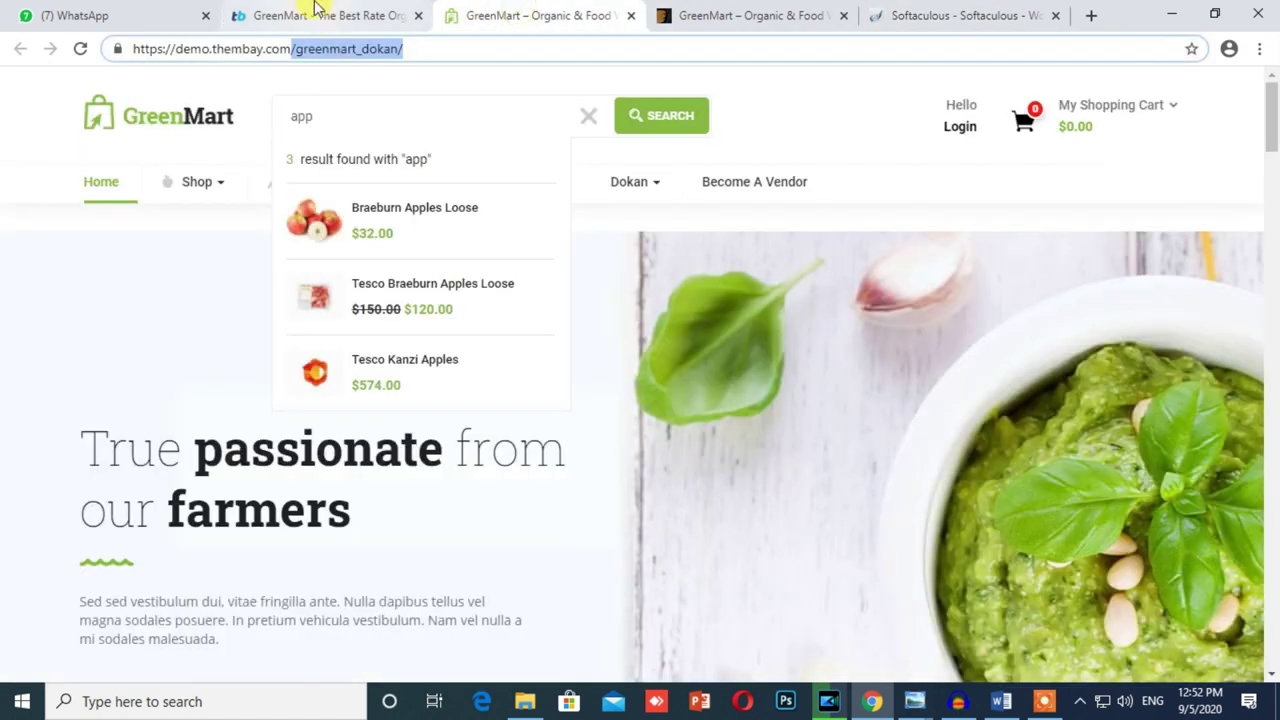
left_click(316, 15)
scroll(433, 507, "up", 4)
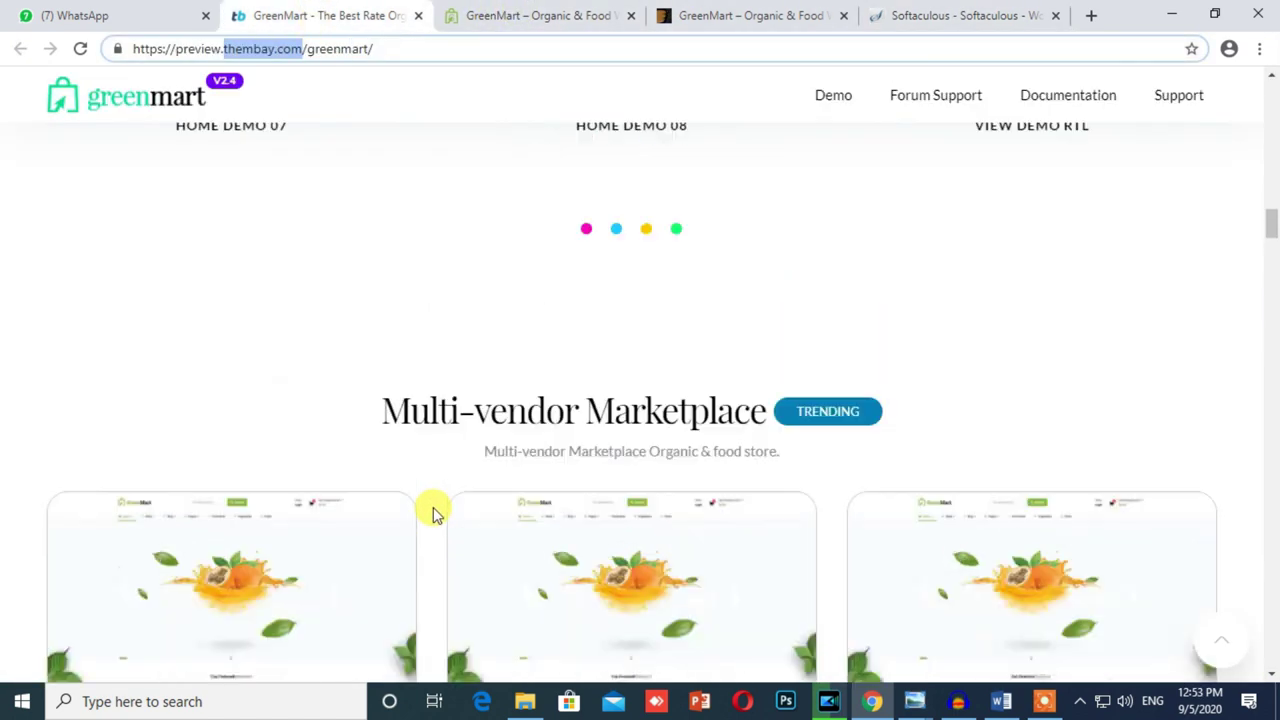
scroll(433, 512, "down", 4)
left_click(180, 481)
left_click(427, 488)
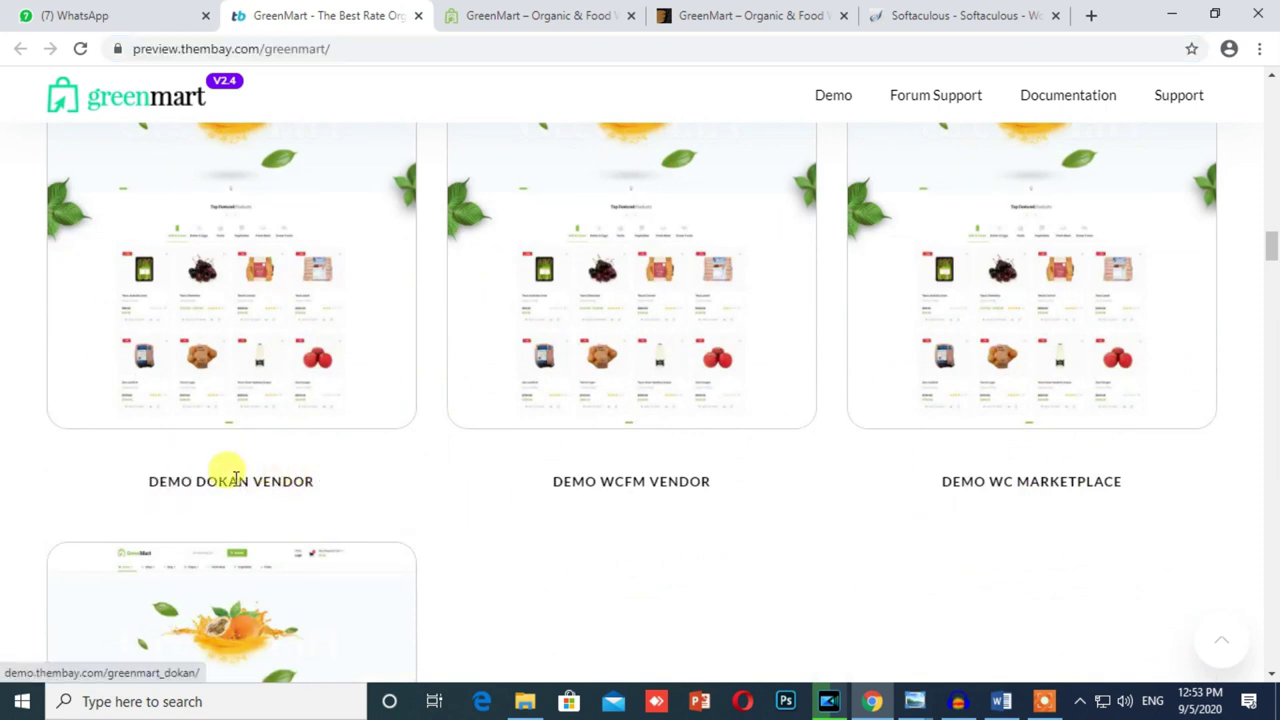
left_click(960, 15)
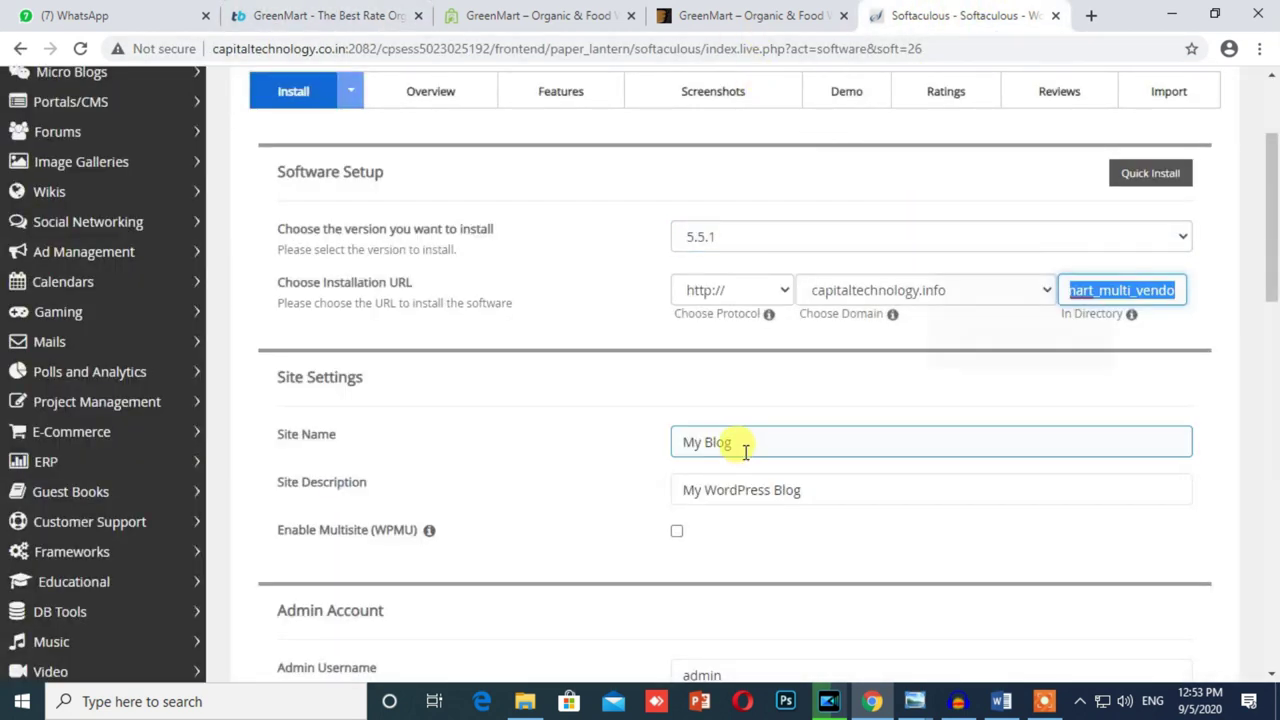
Step: Set the site name to Dukan Vendor and the description to Online Super market
left_click_drag(766, 445, 625, 450)
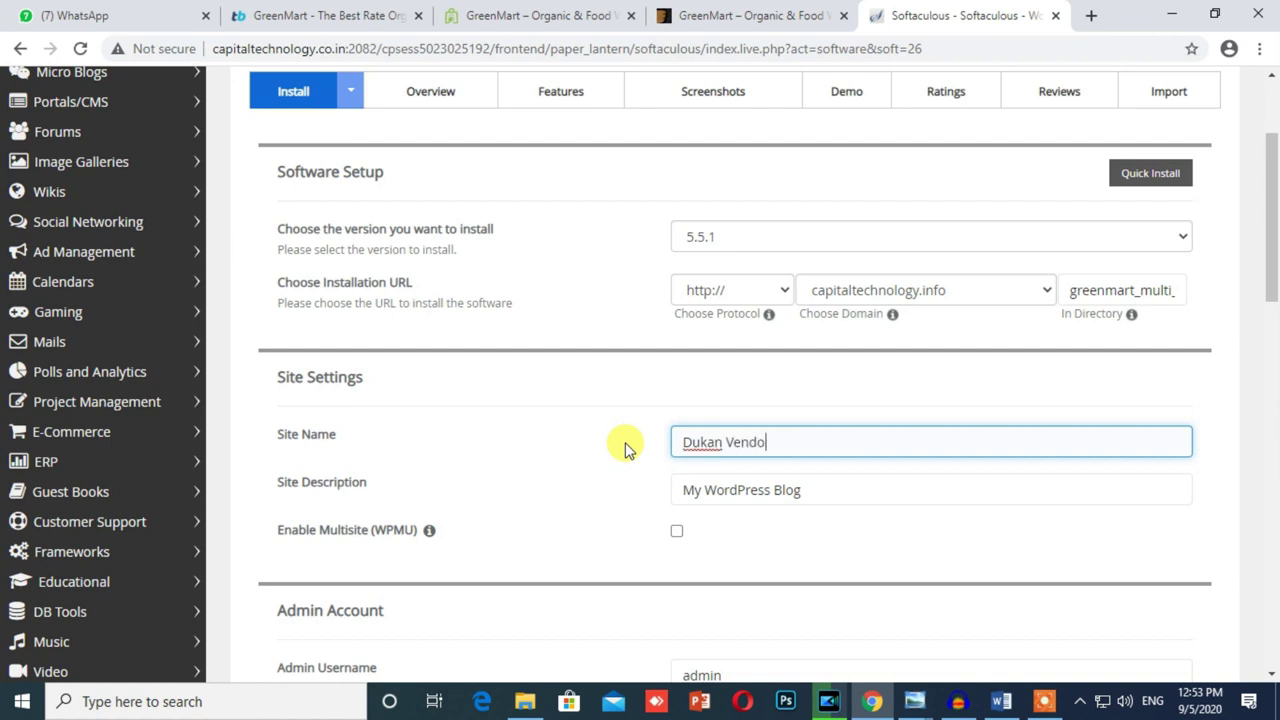
triple_click(880, 491)
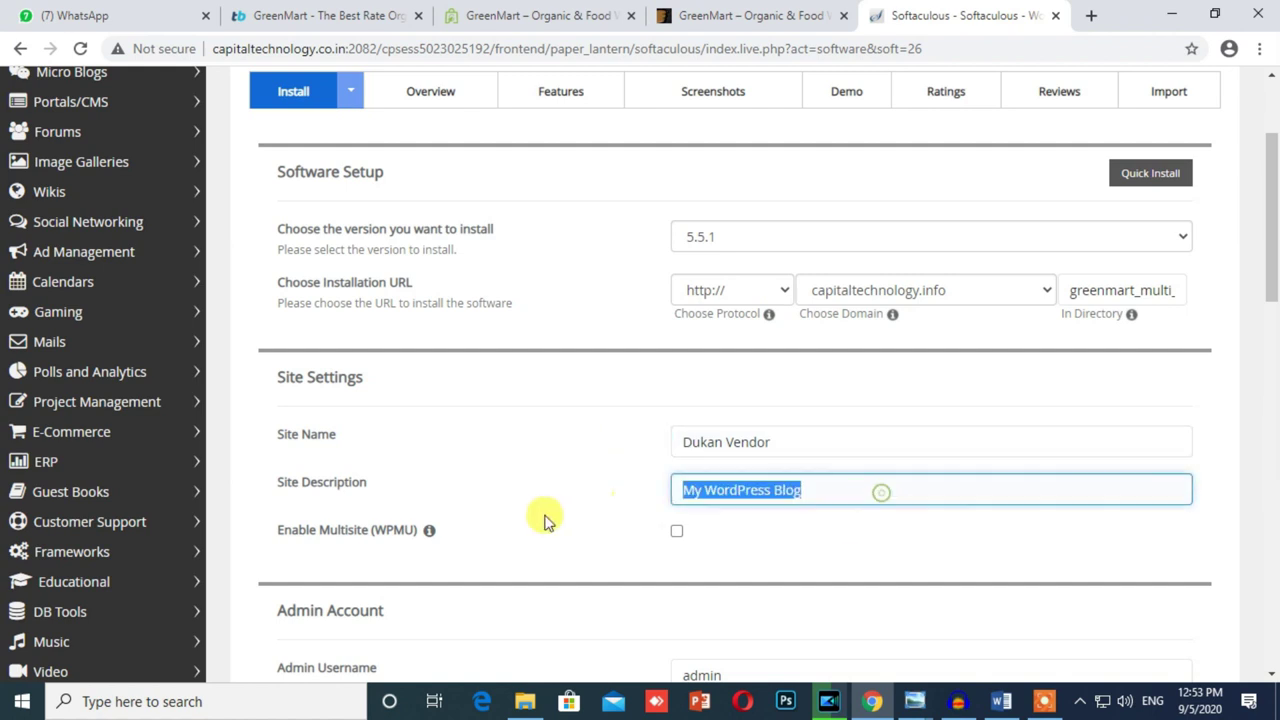
type("Online Super market")
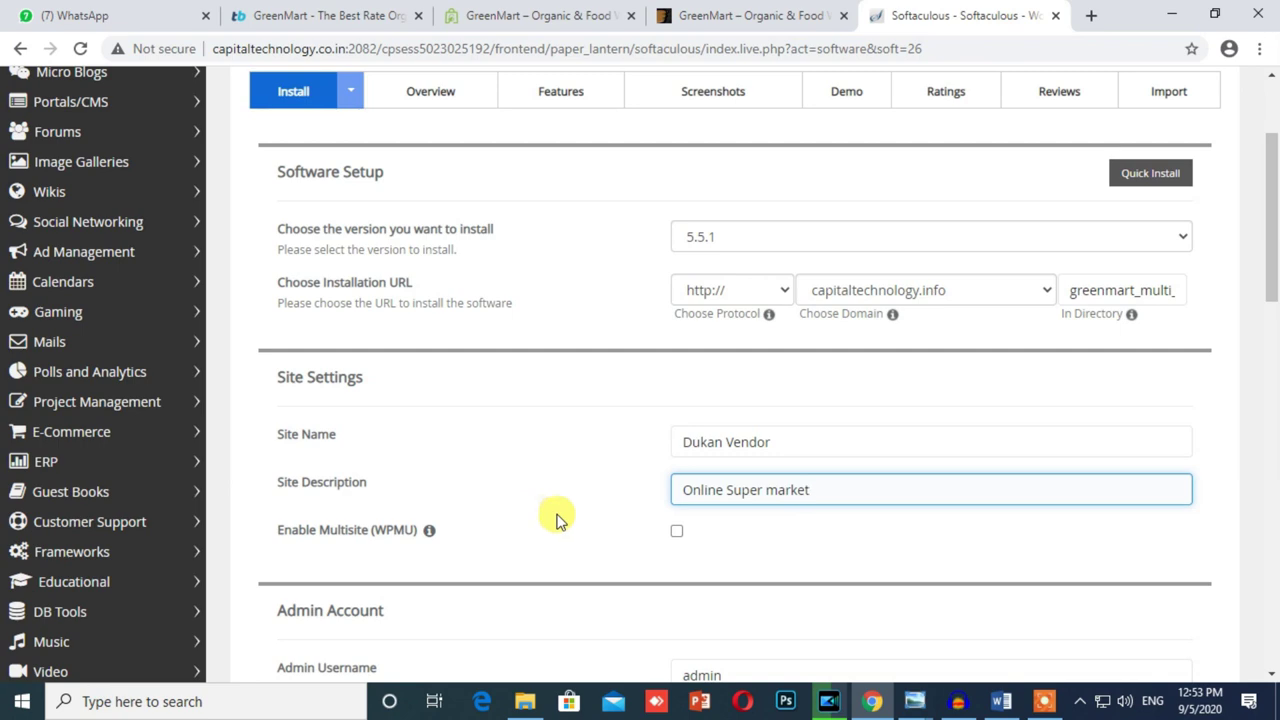
scroll(554, 514, "down", 4)
scroll(617, 509, "up", 2)
Step: Replace the default admin username and enter a new admin password
double_click(784, 474)
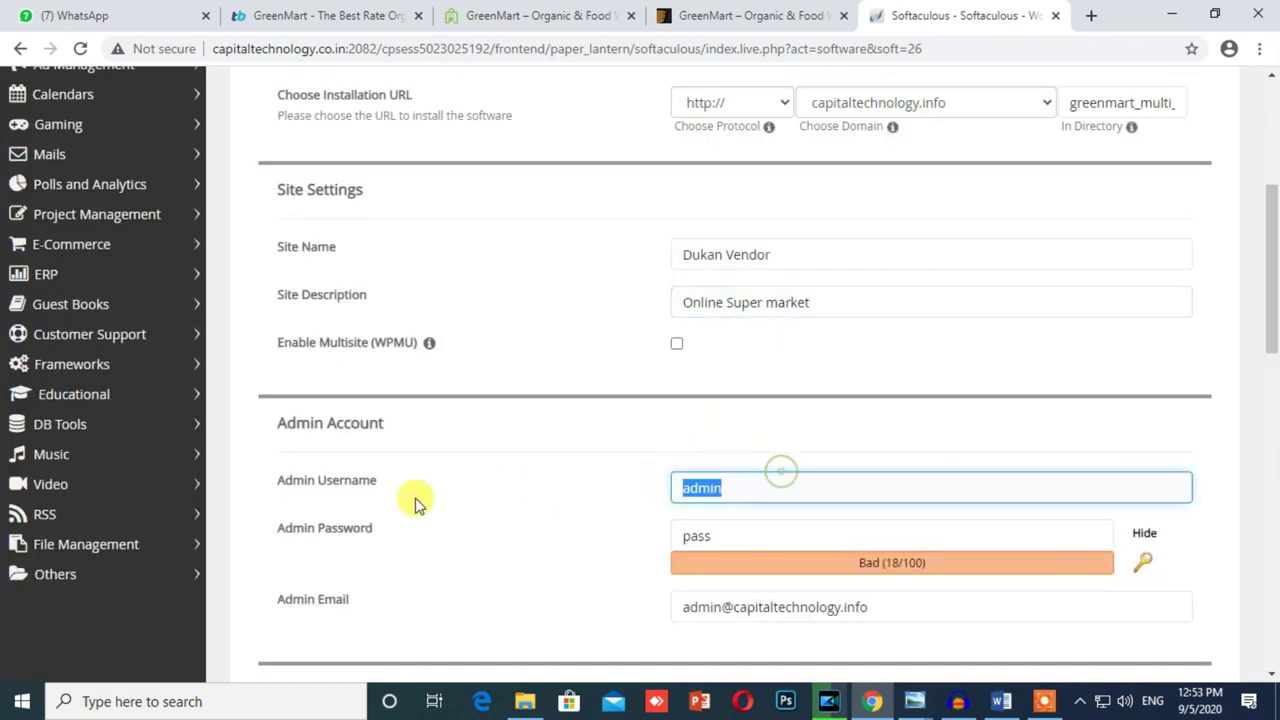
left_click(794, 522)
key("ctrl+a")
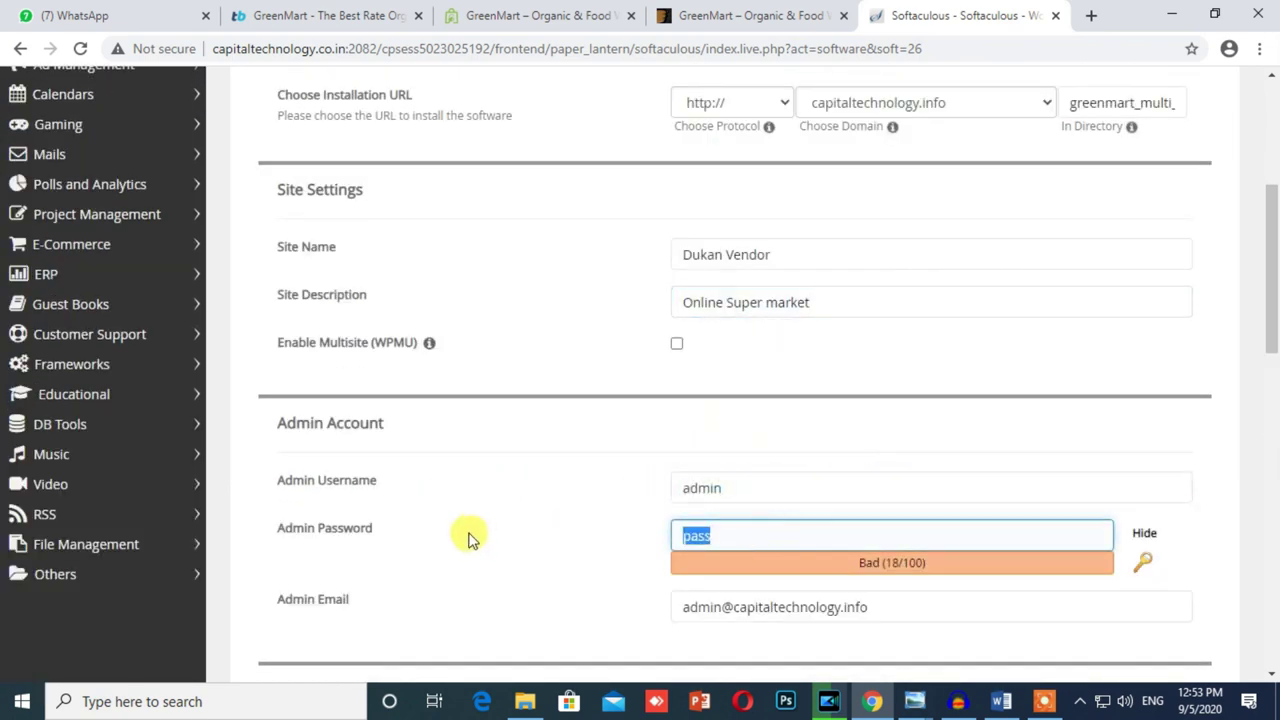
left_click_drag(722, 252, 558, 272)
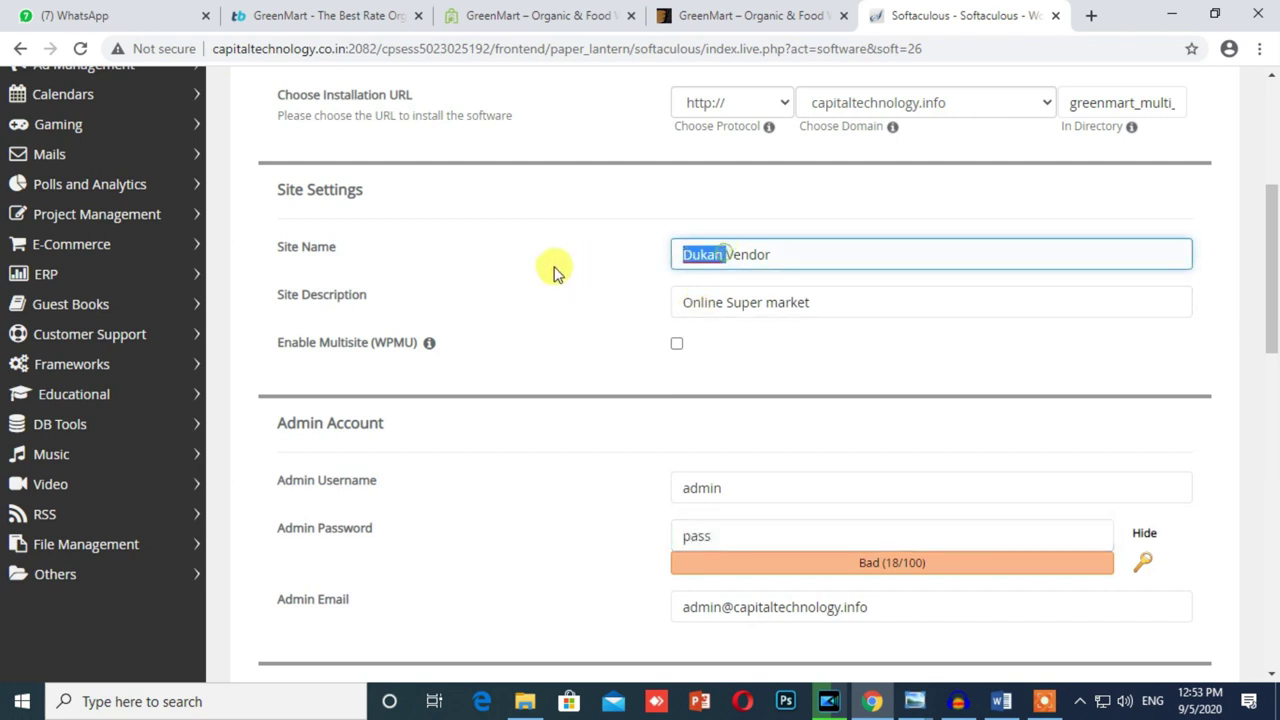
left_click_drag(724, 258, 580, 265)
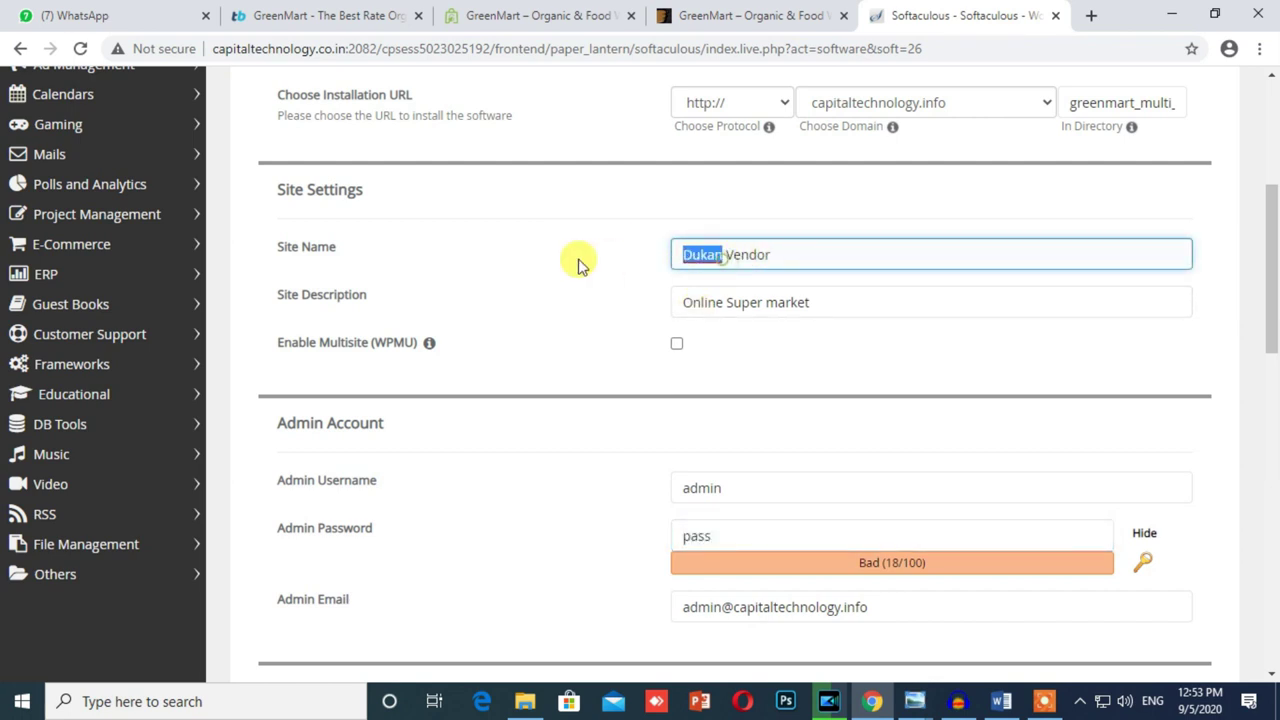
left_click_drag(729, 489, 530, 513)
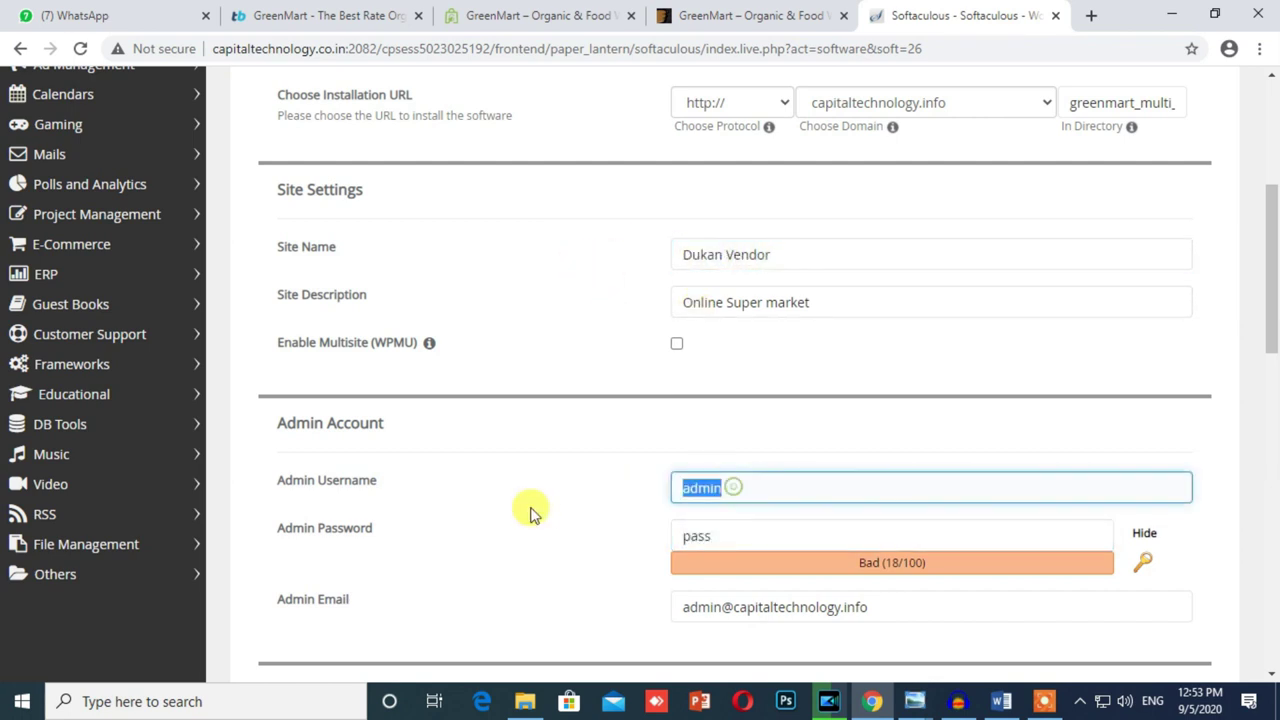
scroll(580, 500, "down", 2)
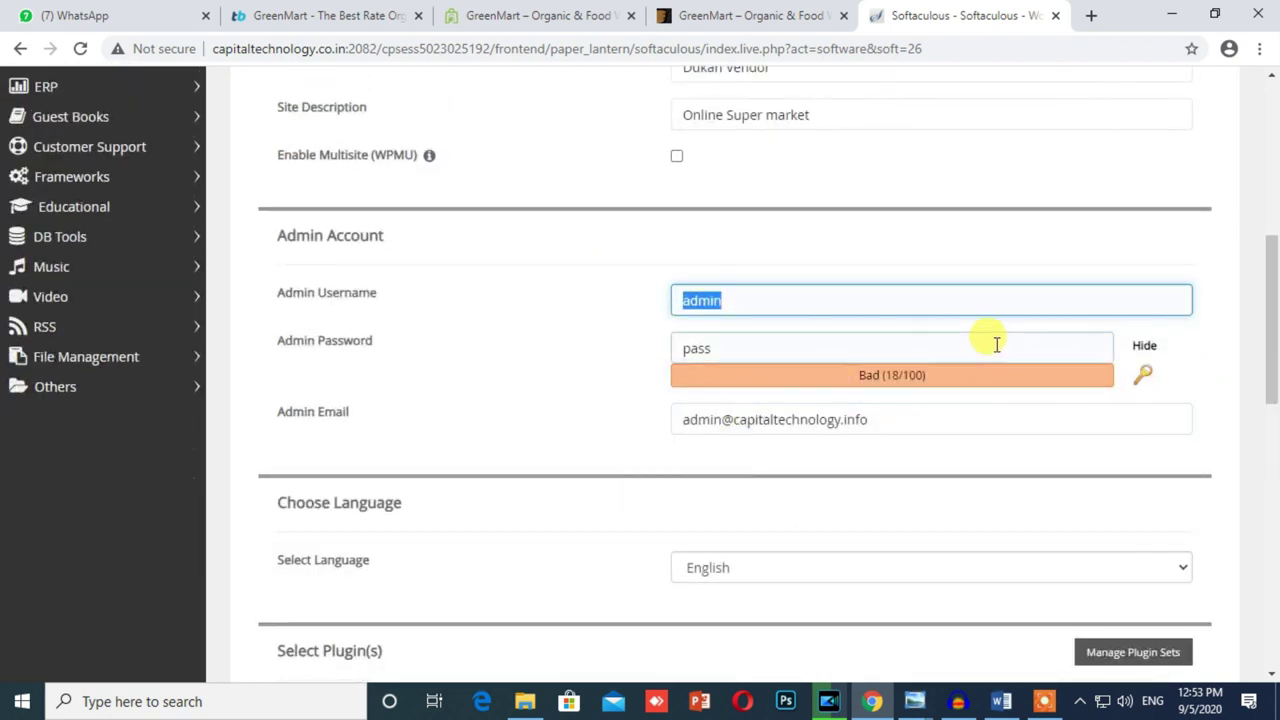
left_click_drag(759, 340, 556, 370)
left_click(1144, 347)
left_click(767, 346)
left_click_drag(767, 346, 566, 362)
type("admin@123")
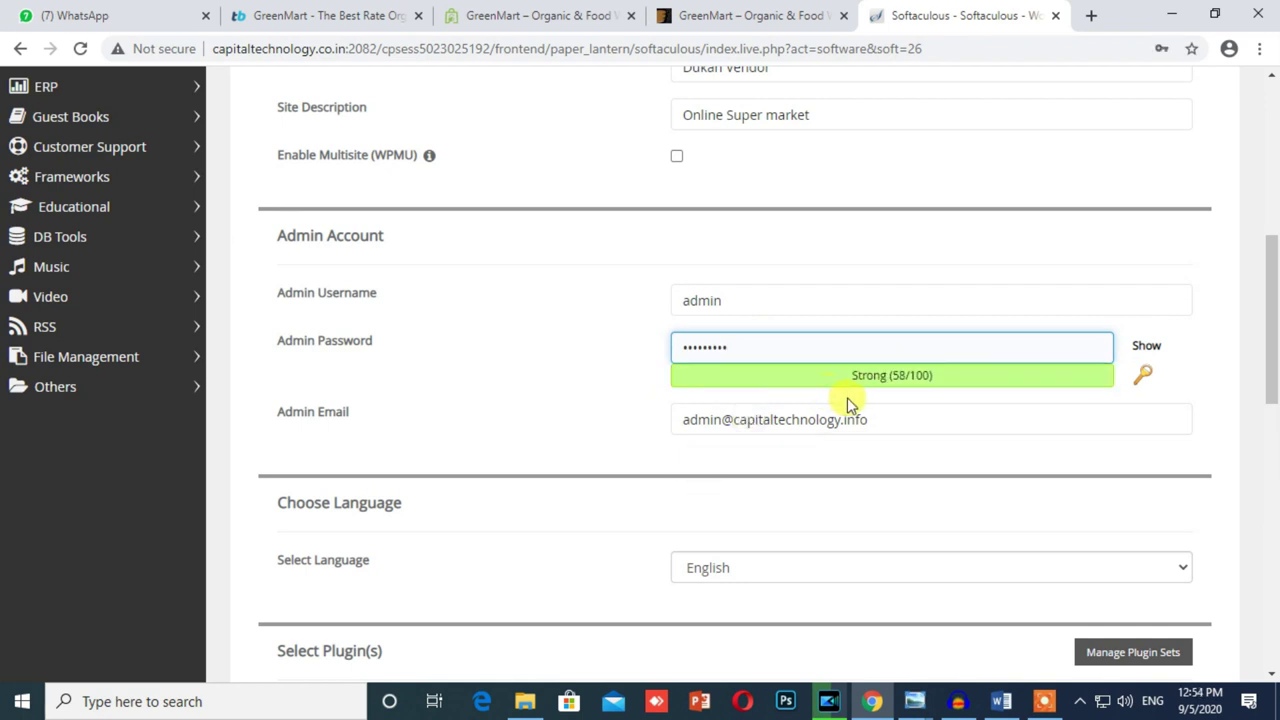
scroll(847, 397, "down", 2)
key("Tab")
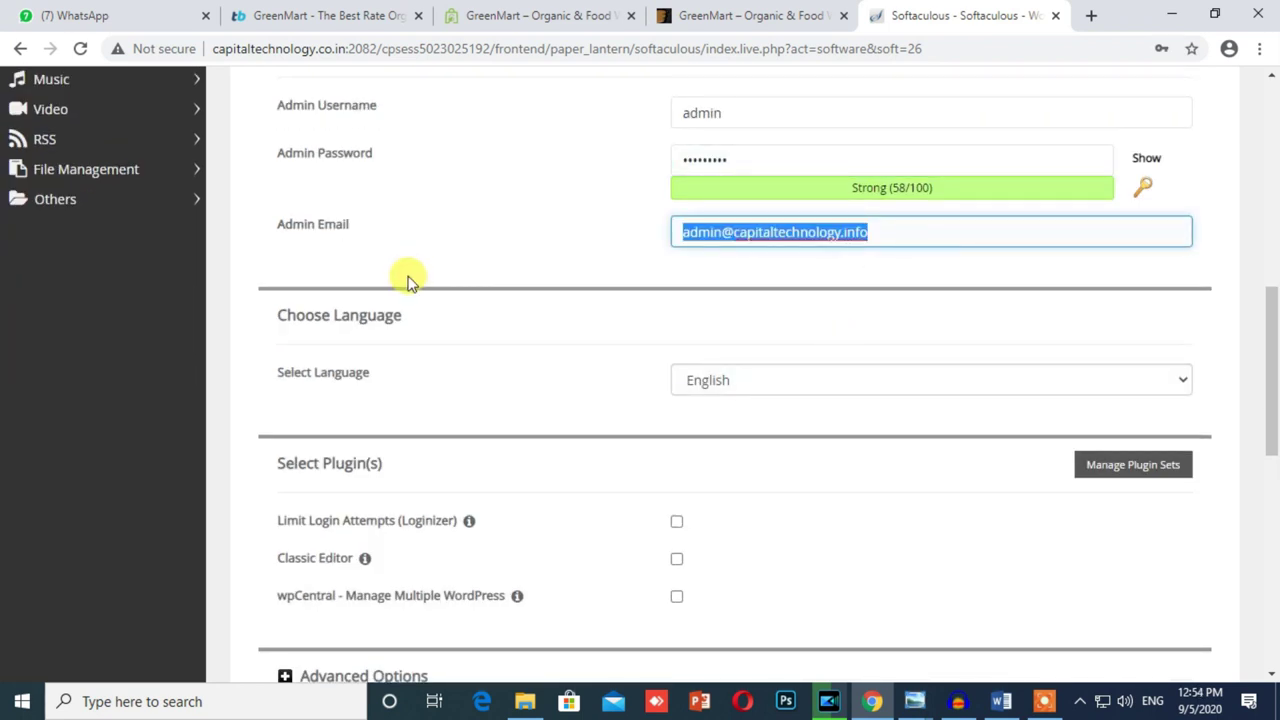
Step: Show the admin password to check it, then hide it again
scroll(571, 396, "down", 2)
scroll(574, 400, "up", 4)
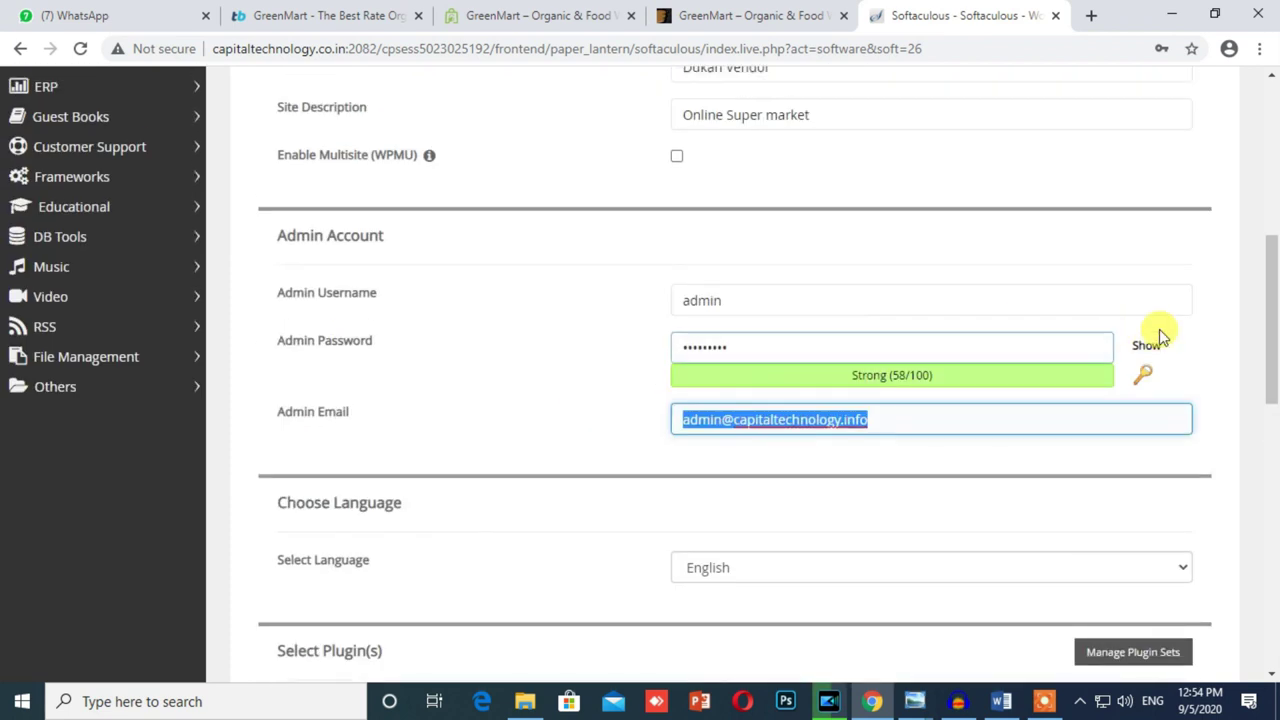
left_click(1158, 340)
left_click_drag(803, 346, 413, 377)
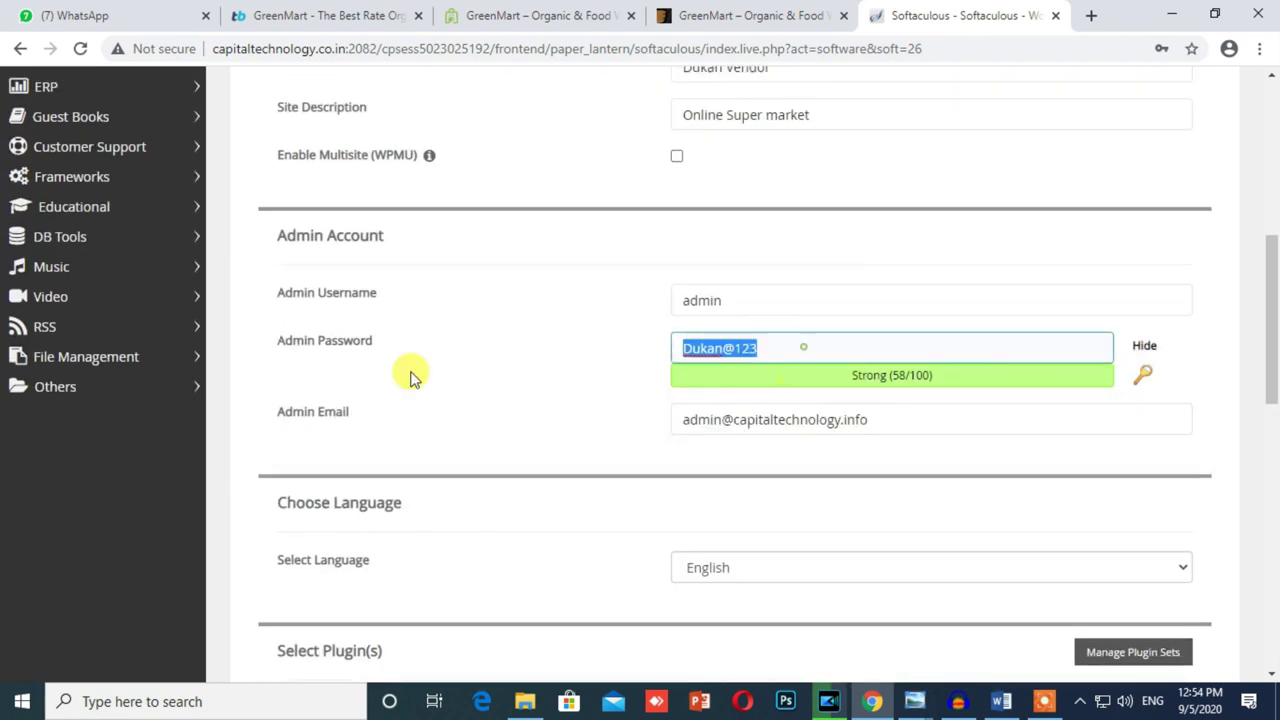
left_click(777, 341)
left_click_drag(839, 341, 500, 414)
left_click(1144, 345)
left_click(969, 410)
Step: Tick the Classic Editor plugin under Select Plugin(s)
scroll(839, 433, "down", 2)
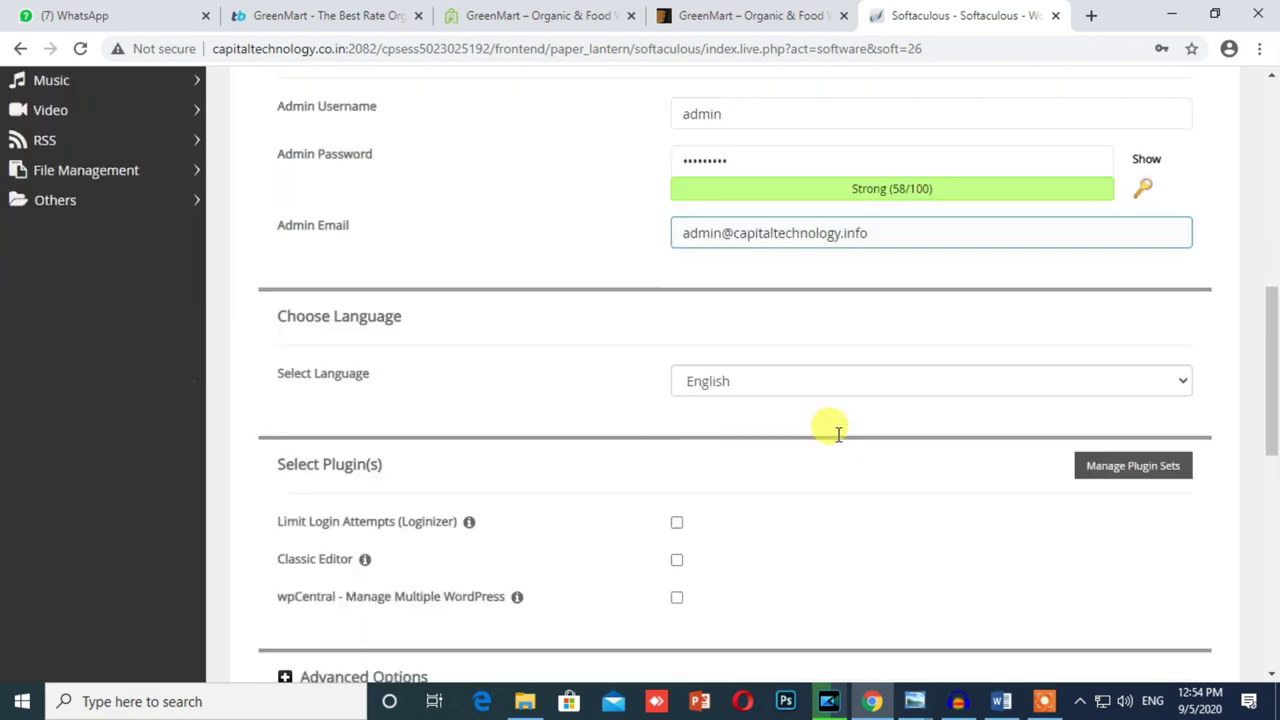
scroll(839, 433, "down", 2)
left_click(679, 372)
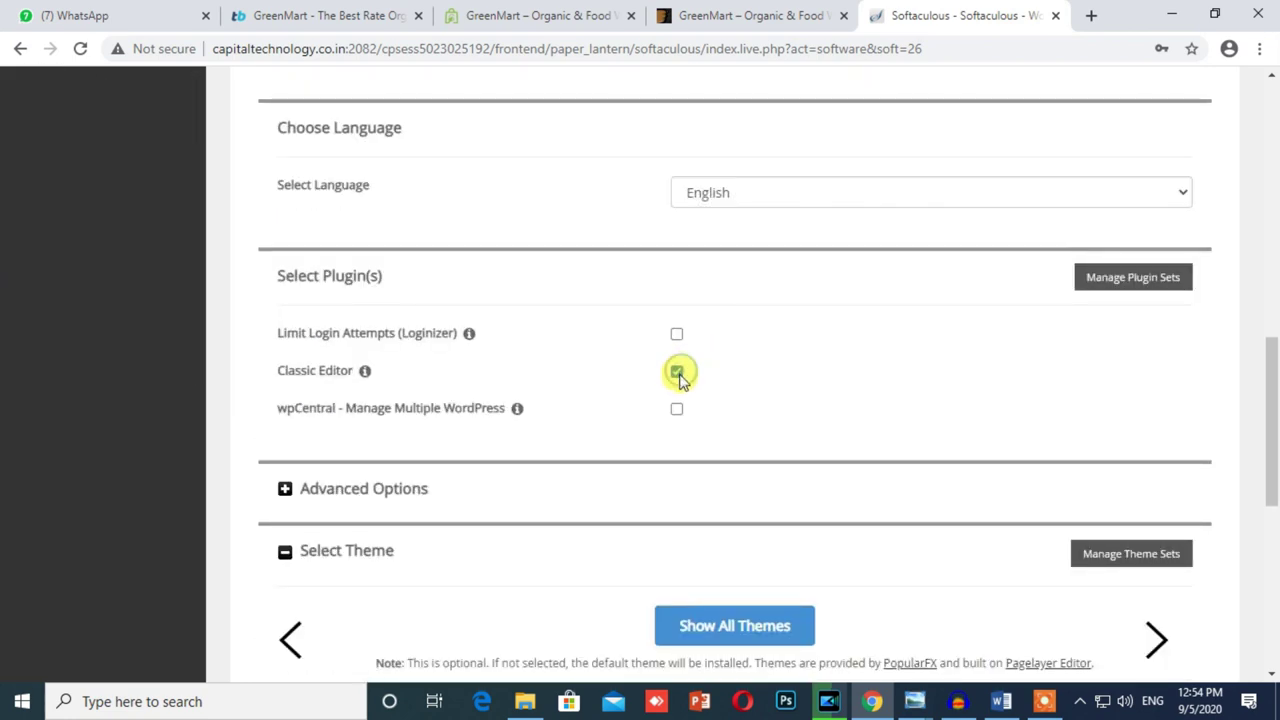
scroll(486, 414, "down", 6)
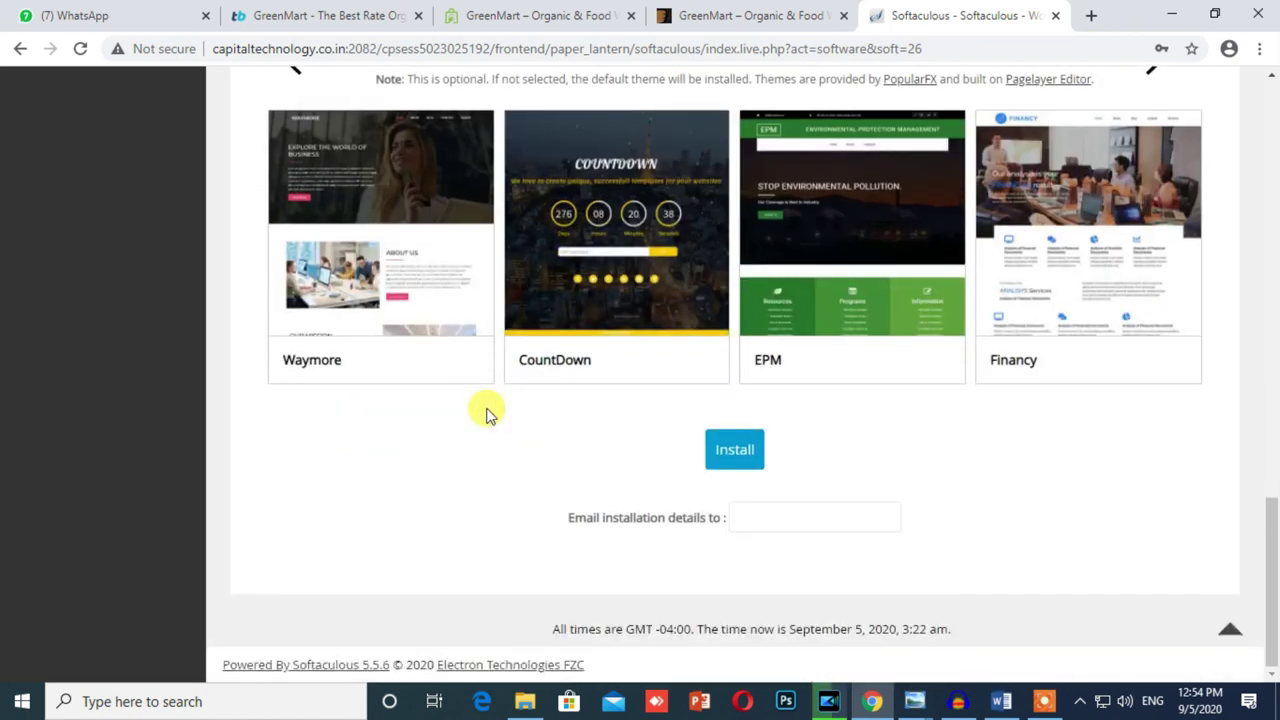
scroll(657, 306, "up", 4)
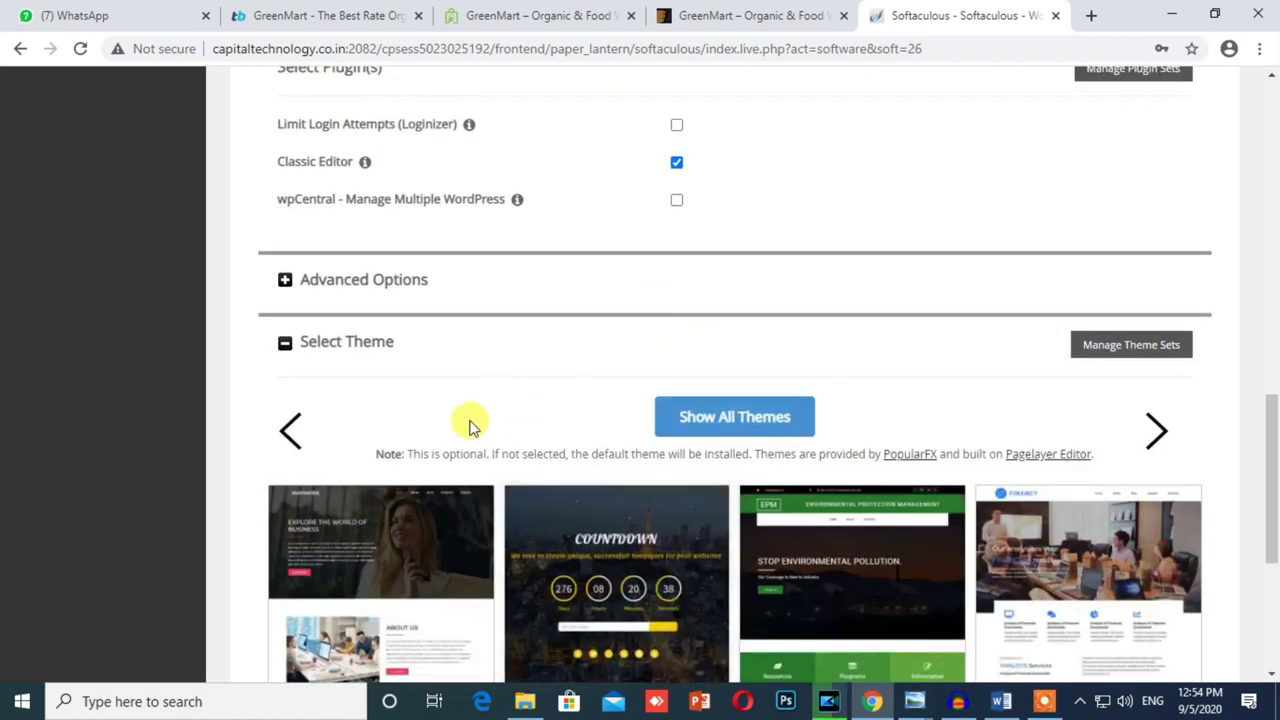
scroll(472, 425, "down", 4)
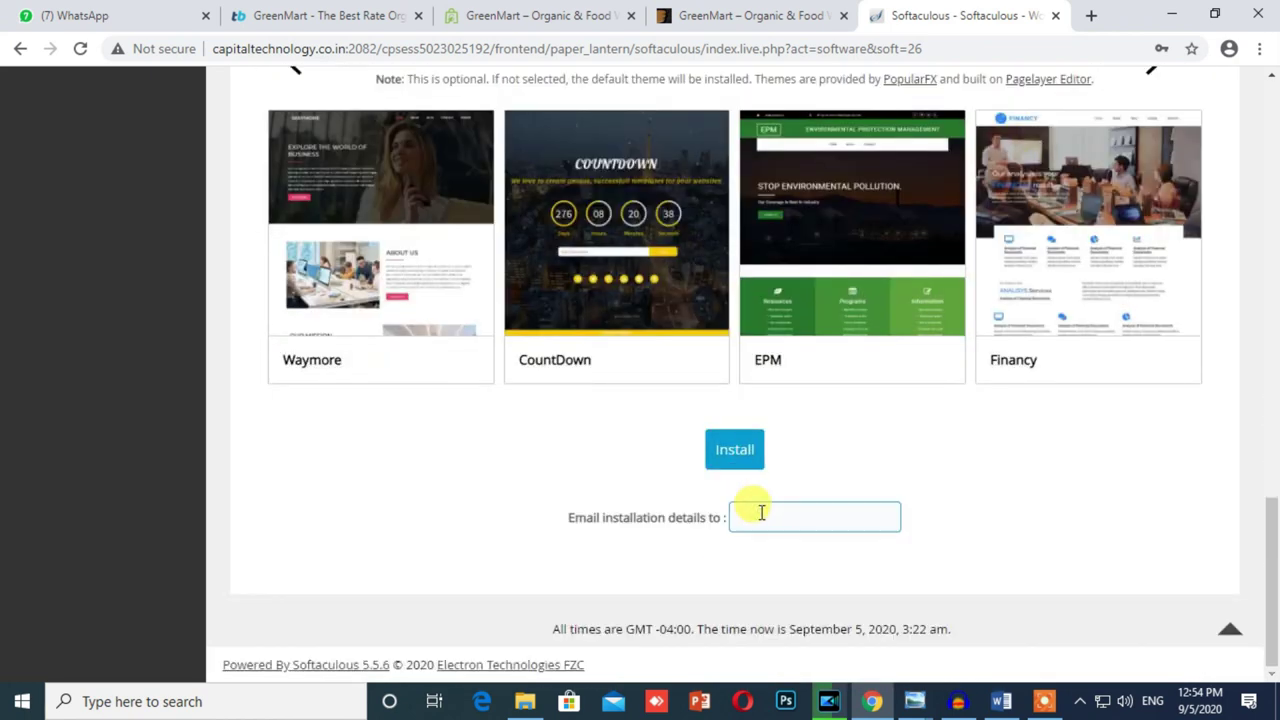
Step: Install WordPress at capitaltechnology.info/greenmart_multi_vendor and wait for the success page
left_click(733, 455)
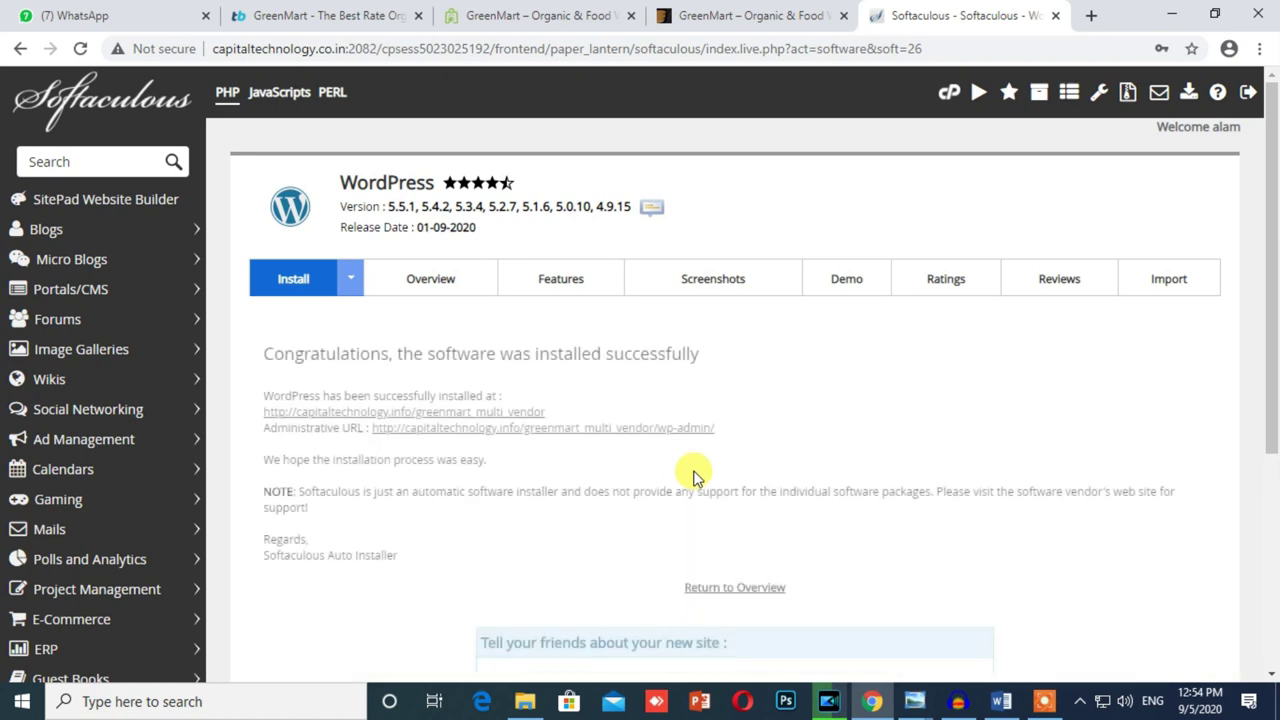
scroll(695, 475, "down", 2)
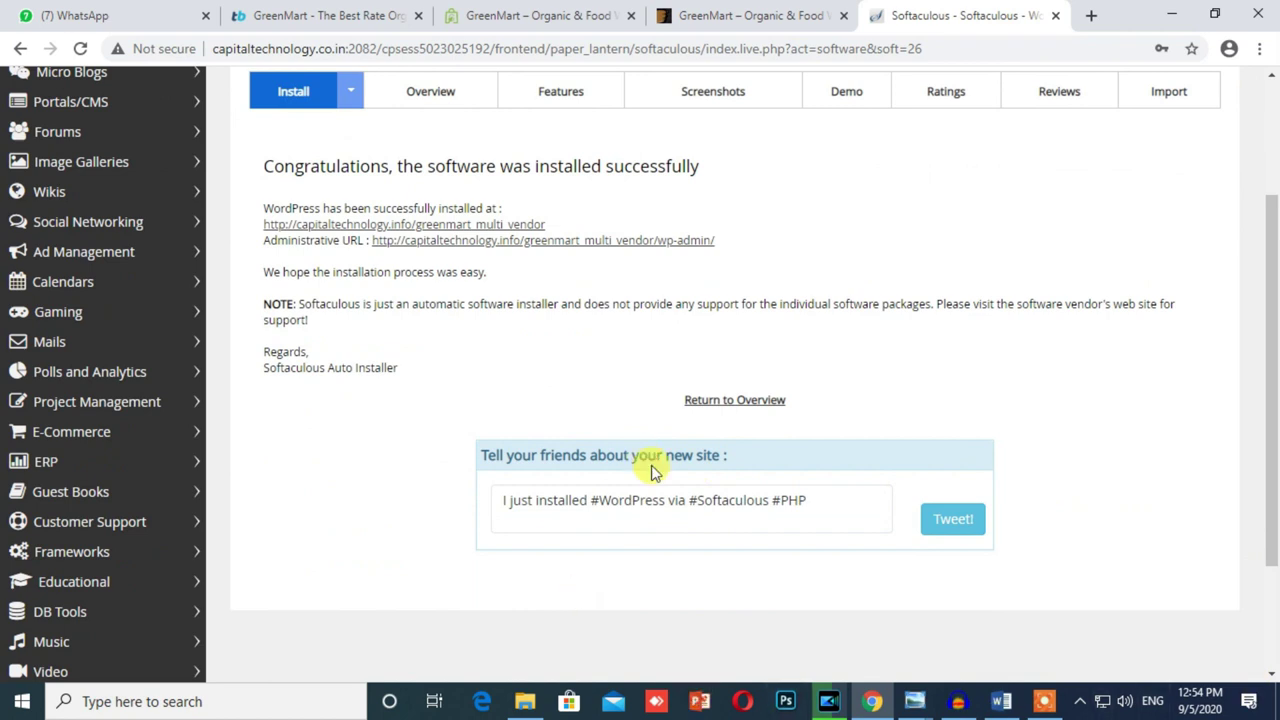
Step: Open the new Dukan Vendor site in a new tab and view the Hello world! post
right_click(477, 228)
left_click(540, 238)
left_click(990, 12)
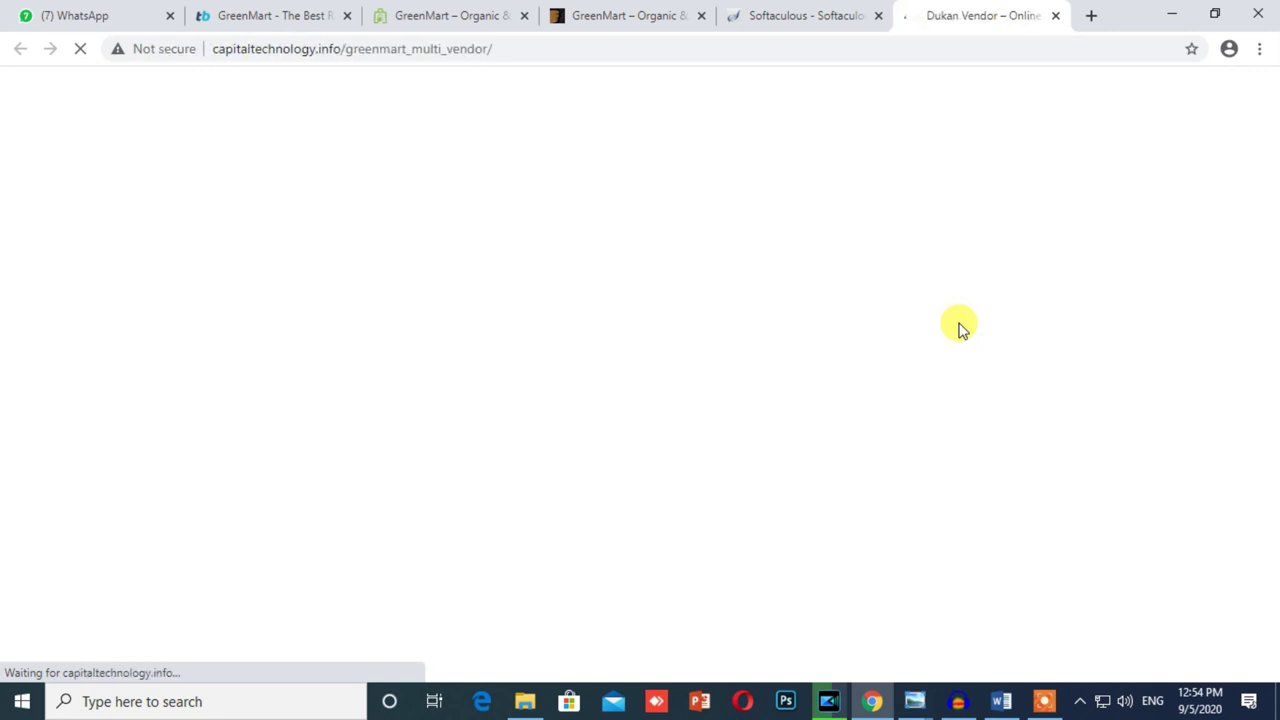
scroll(443, 449, "down", 10)
scroll(443, 449, "up", 10)
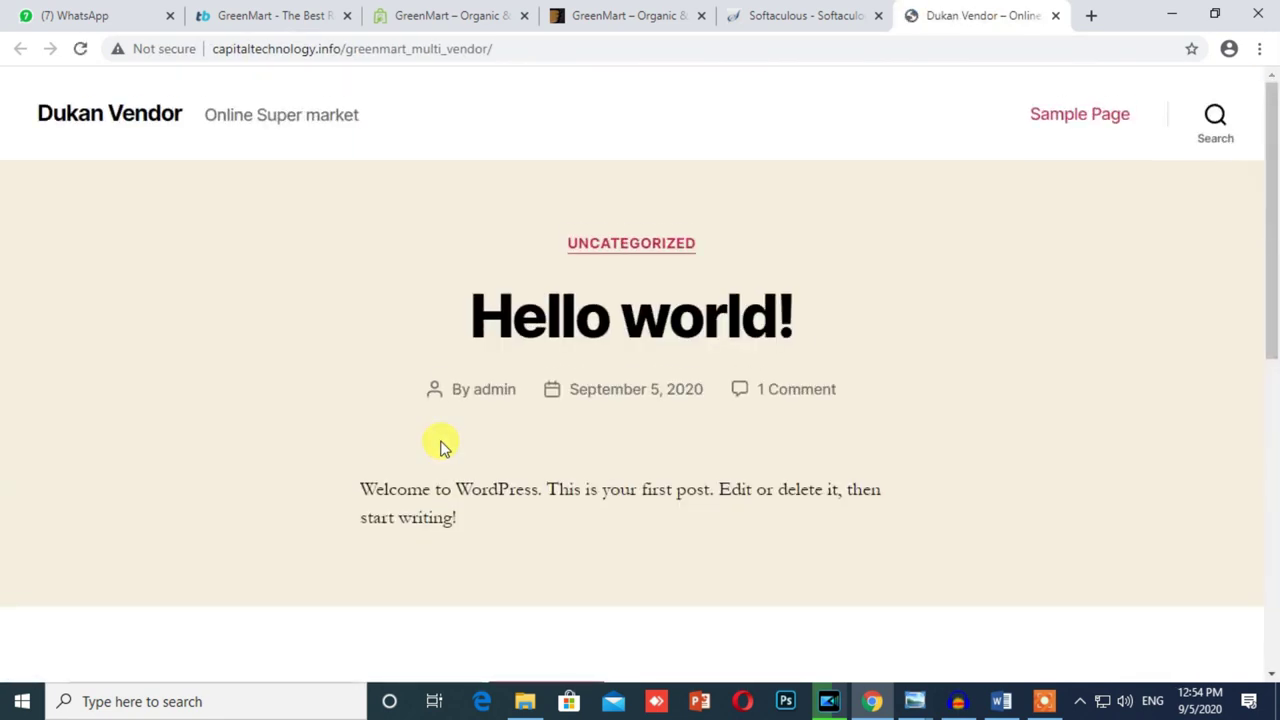
scroll(634, 477, "down", 10)
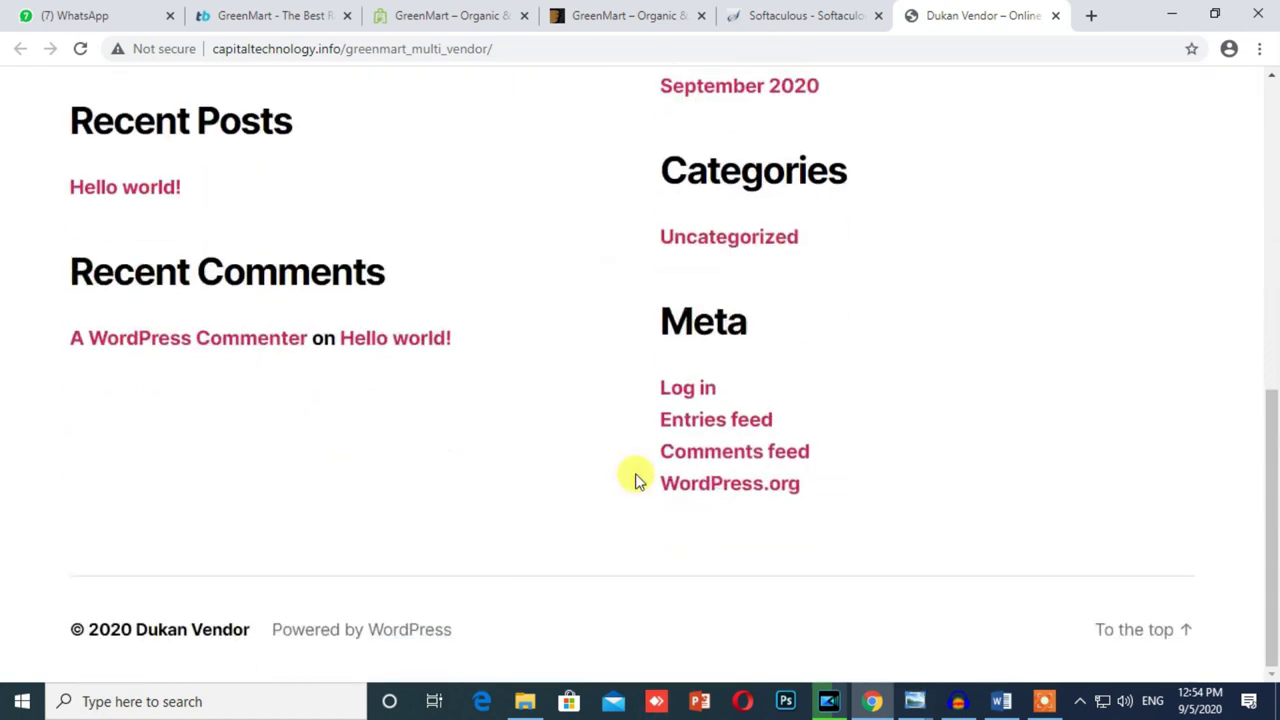
scroll(634, 477, "up", 10)
left_click_drag(445, 318, 805, 318)
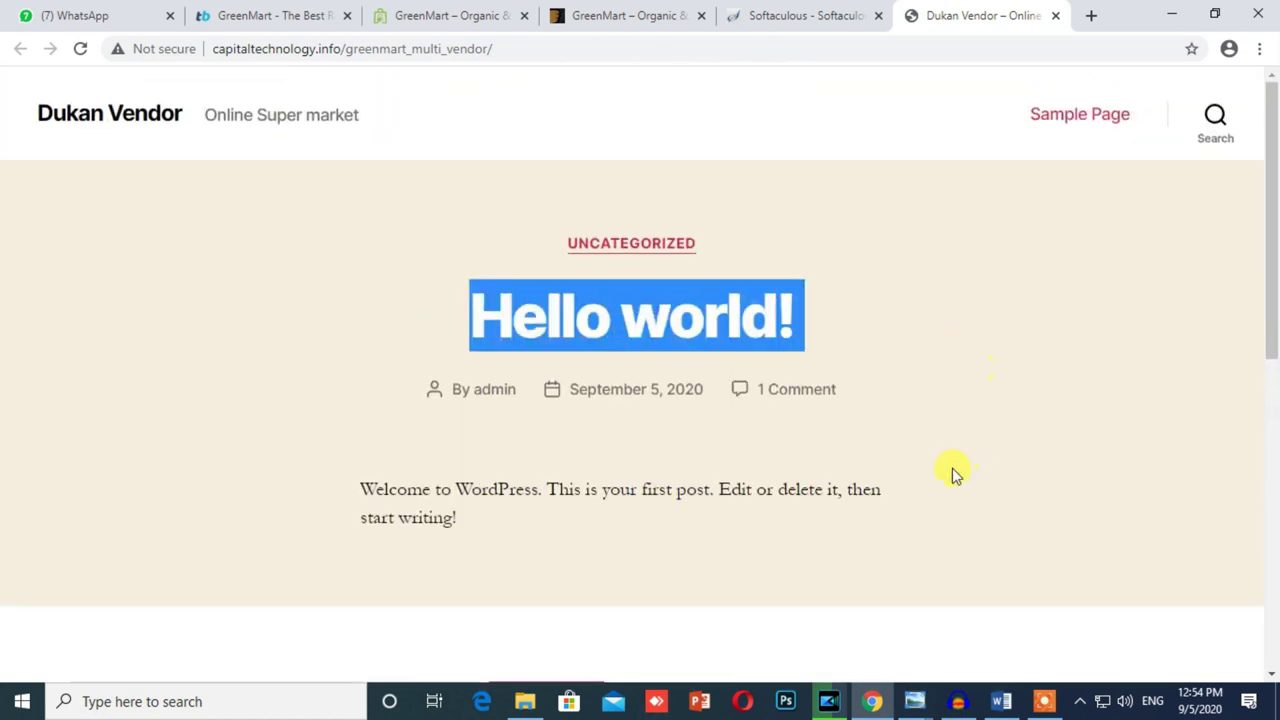
scroll(952, 470, "down", 10)
left_click_drag(1000, 505, 380, 350)
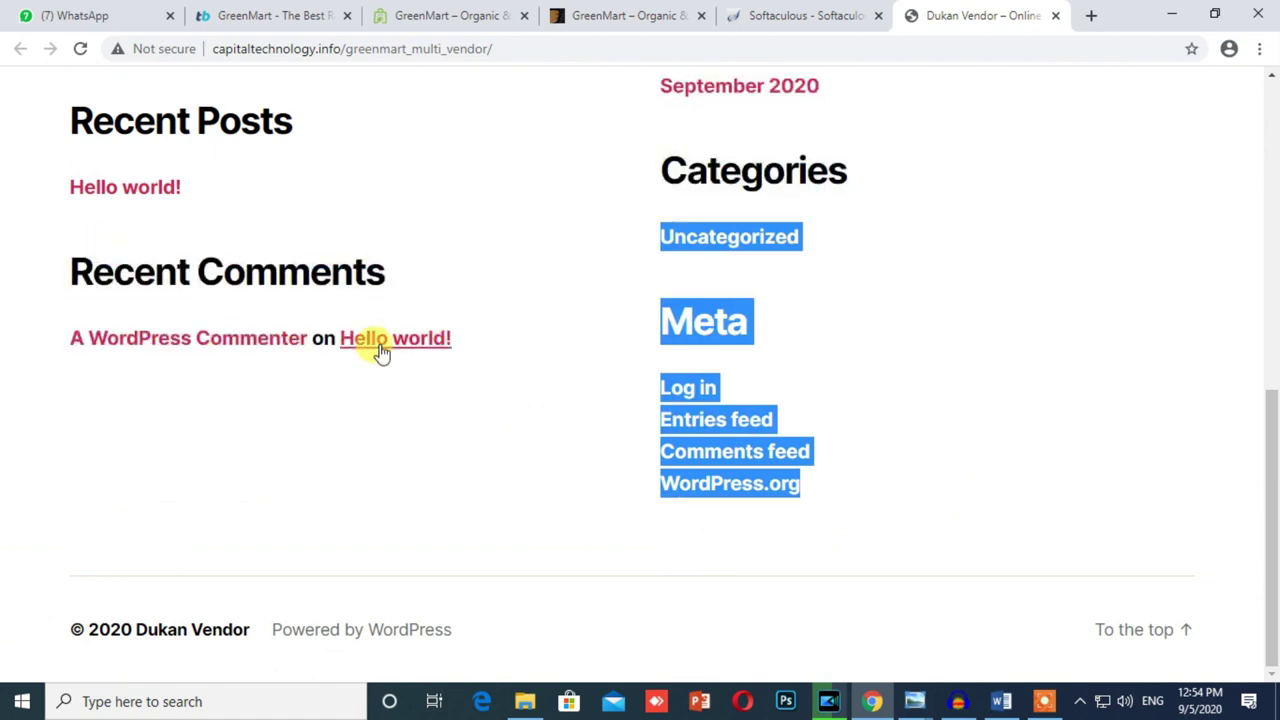
left_click(380, 350)
Step: Open the WordPress admin dashboard from the Administrative URL on the success page
left_click(757, 12)
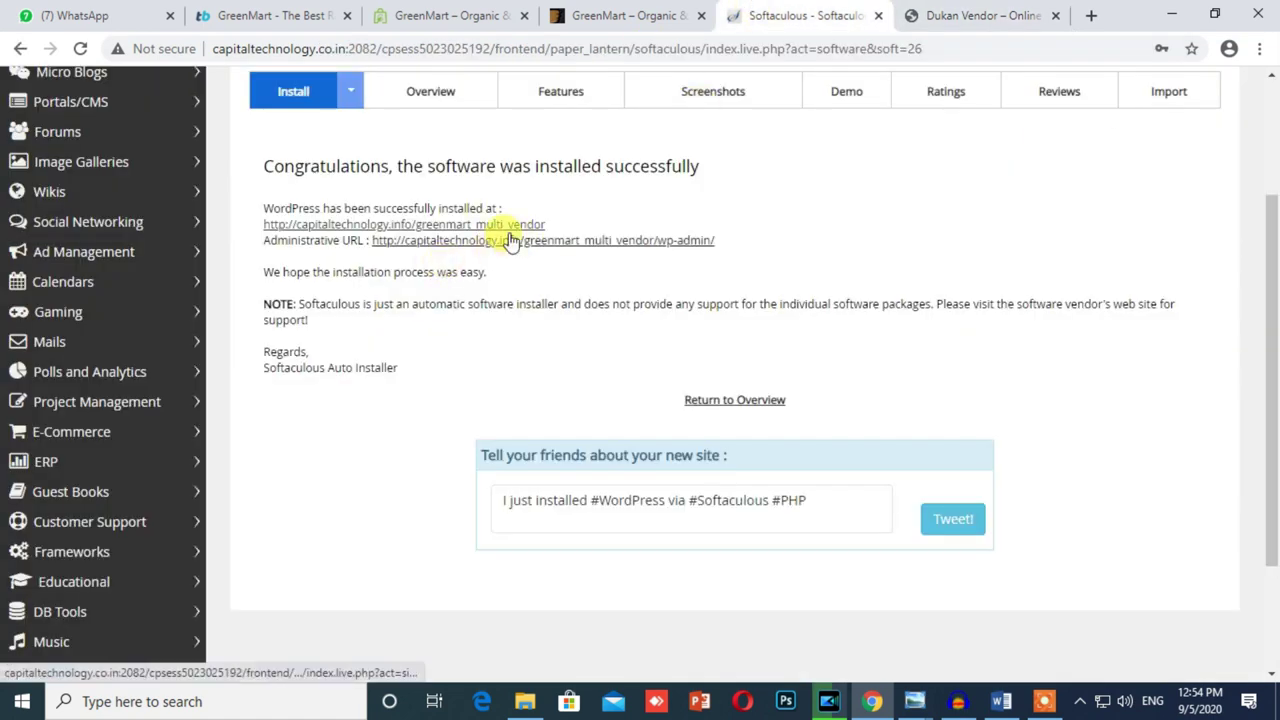
left_click(510, 243)
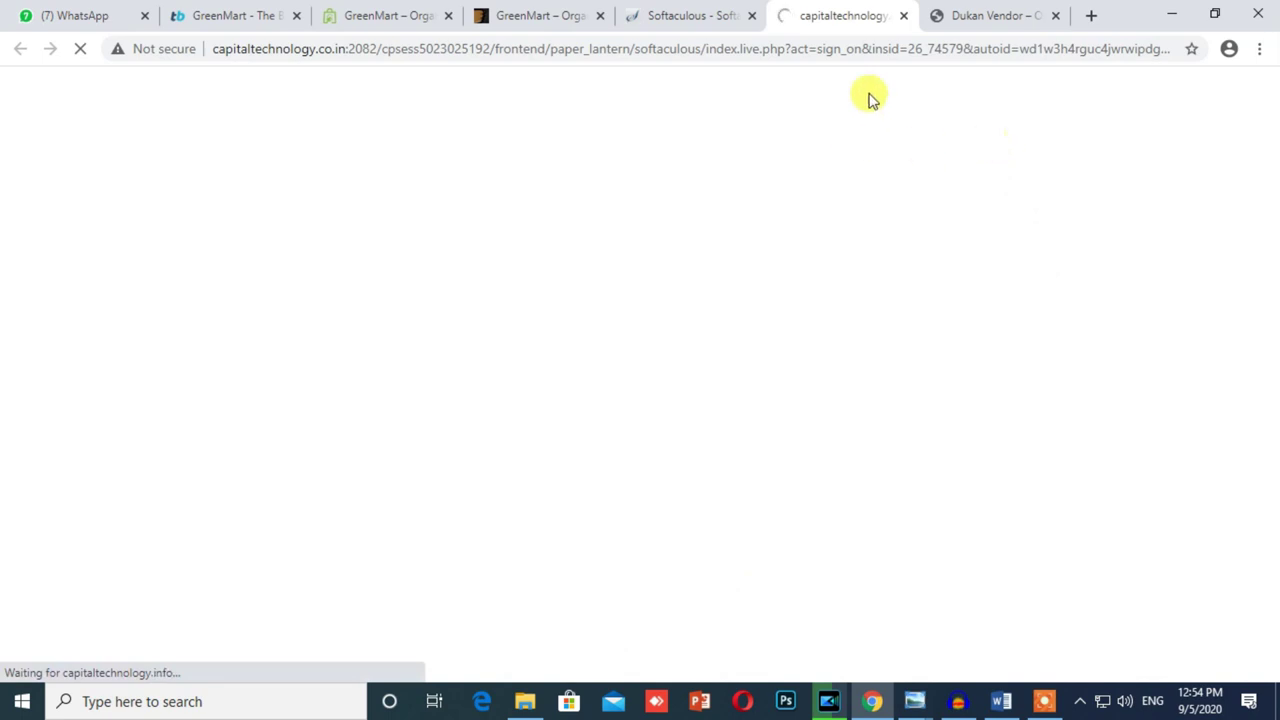
left_click(969, 12)
left_click(524, 46)
left_click(560, 48)
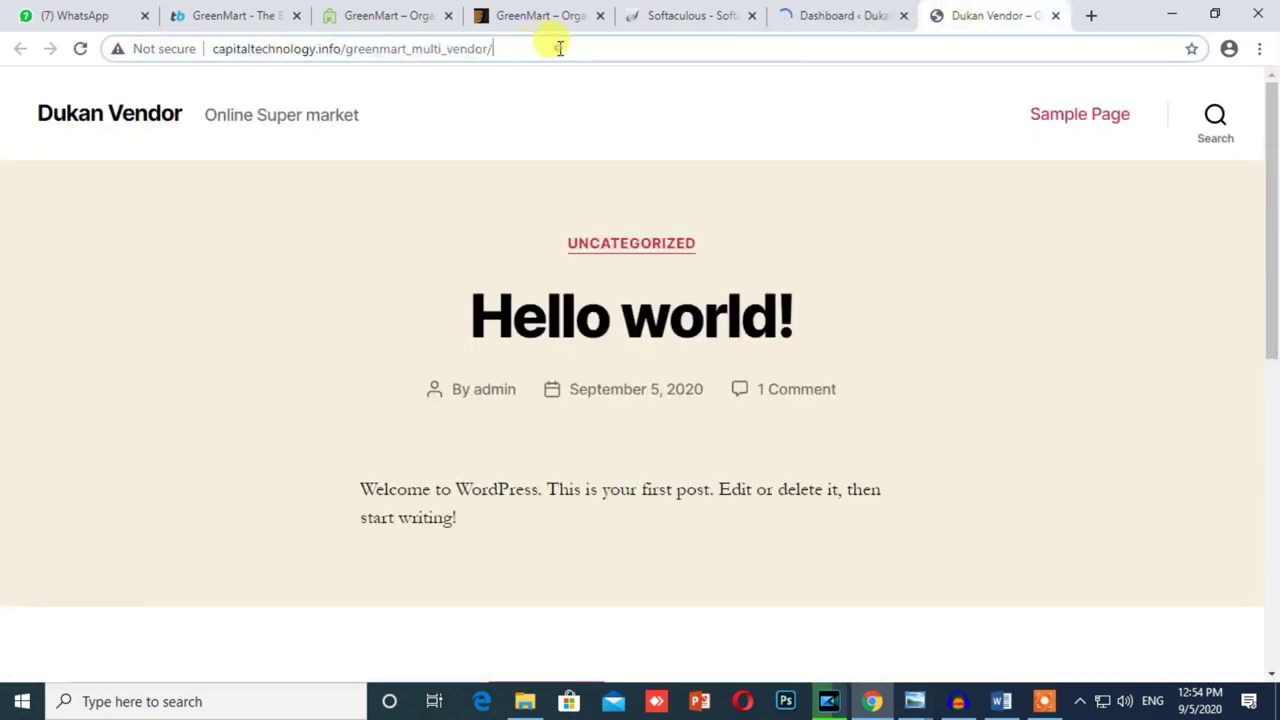
left_click(792, 17)
left_click(749, 18)
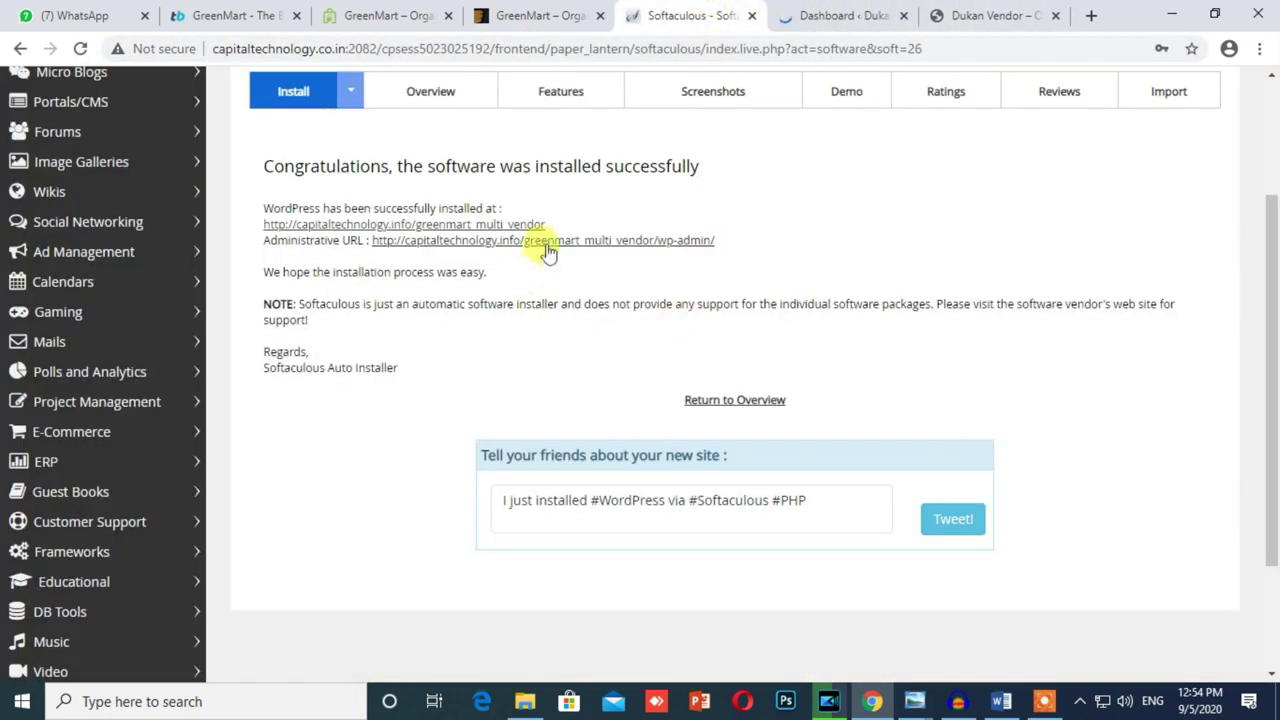
Step: Trash the default Sample Page, then go to Appearance > Widgets
left_click(823, 17)
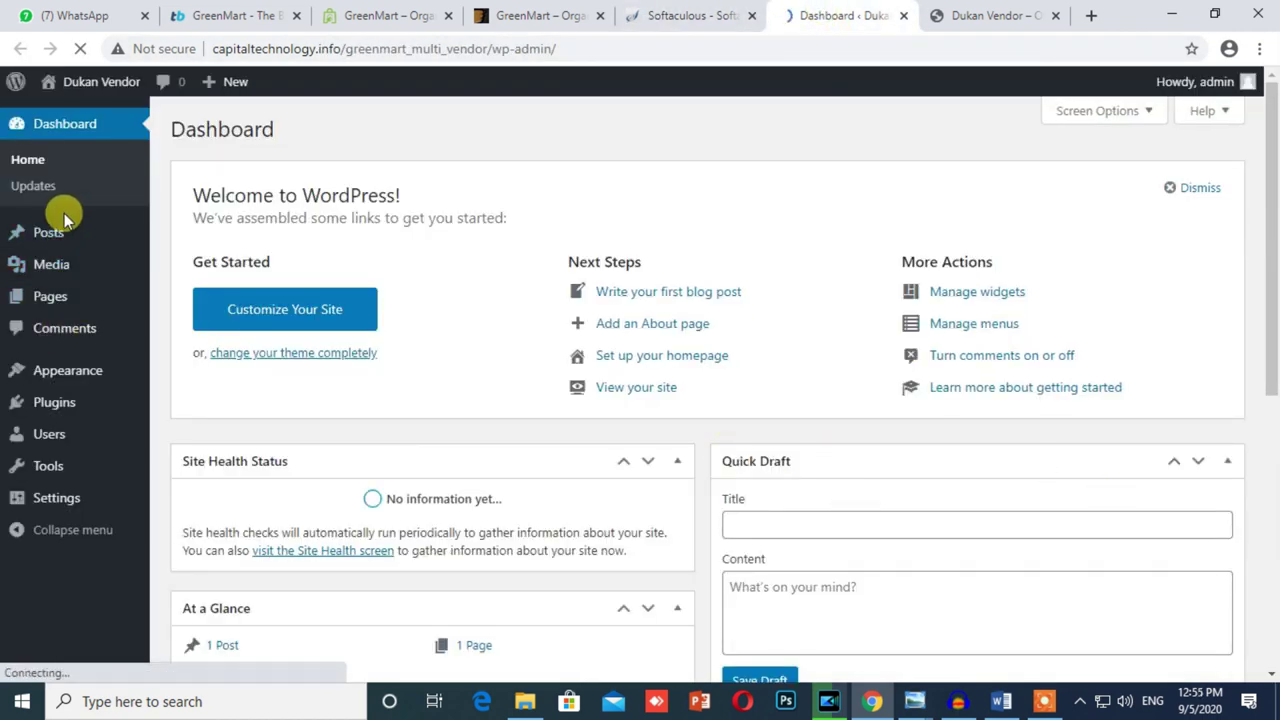
mouse_move(57, 238)
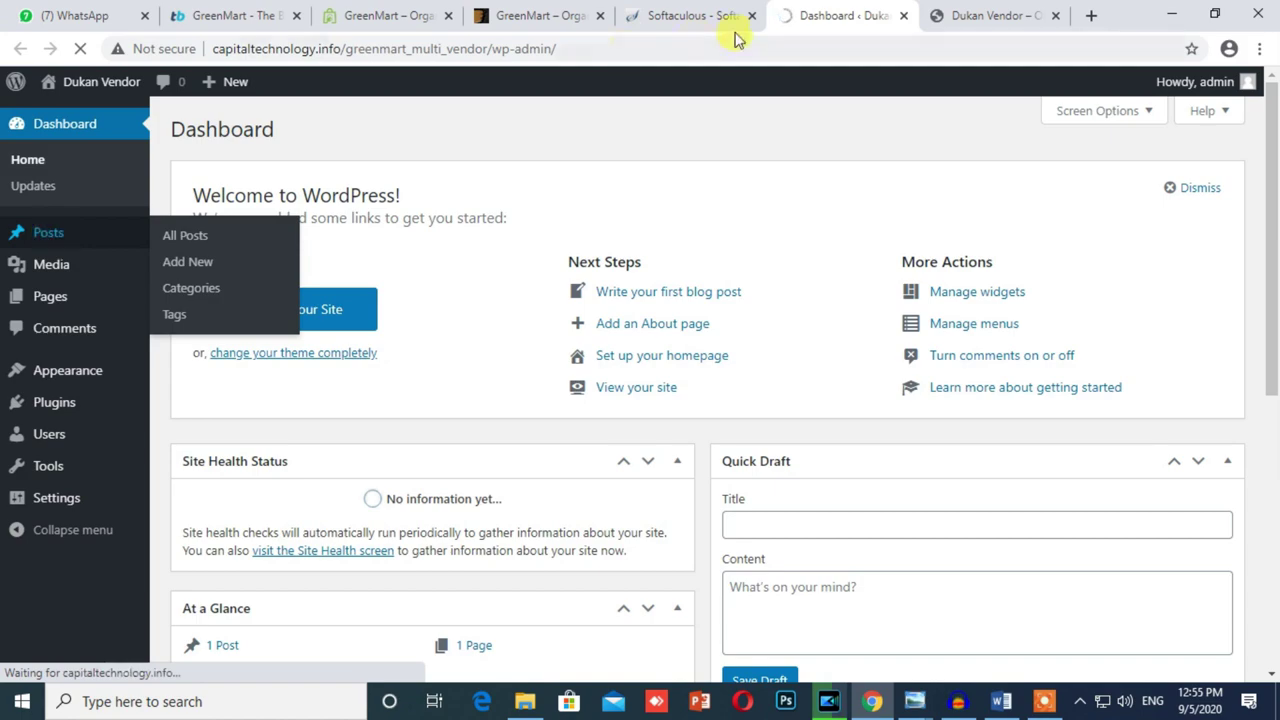
left_click(1000, 15)
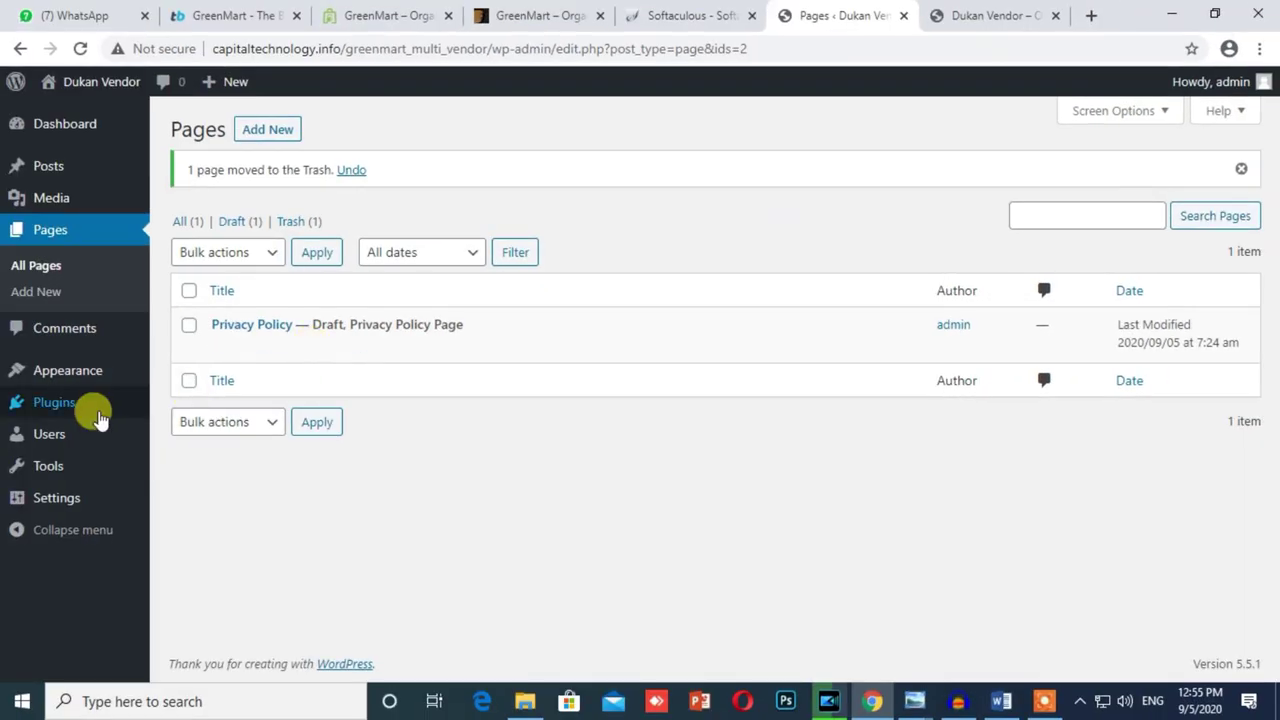
mouse_move(71, 382)
left_click(205, 425)
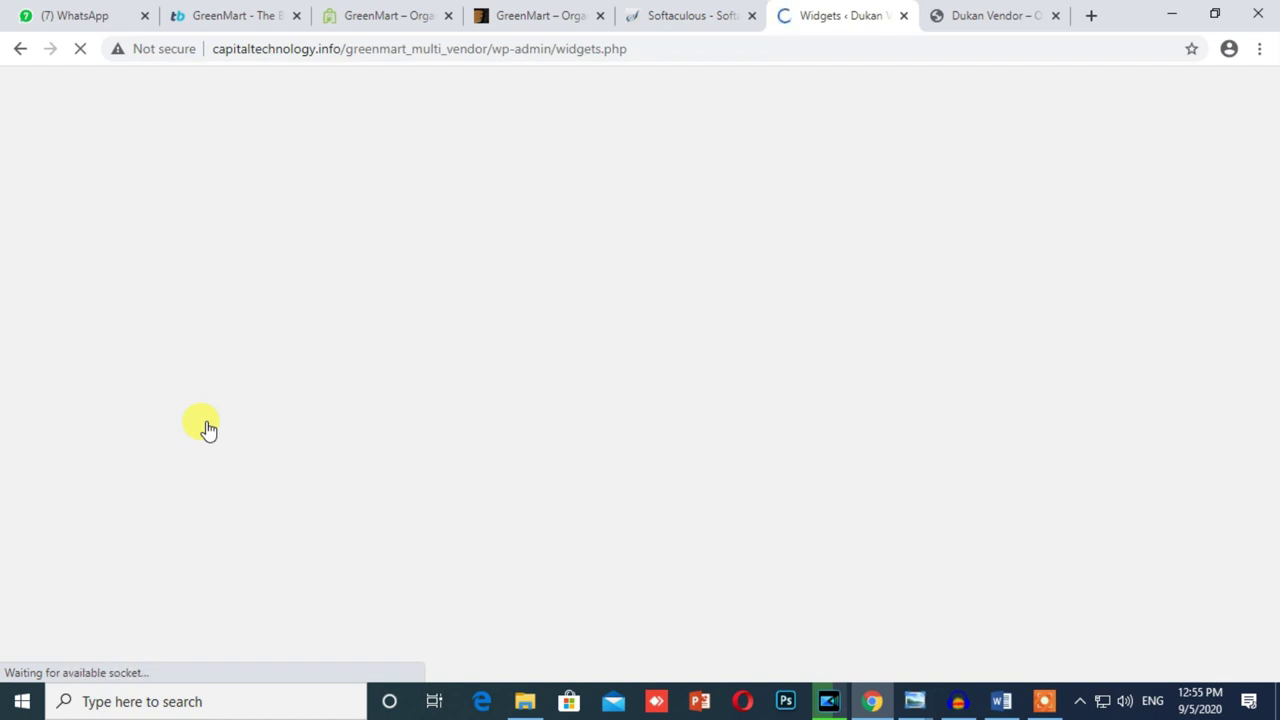
Step: Reload the front-end site to check the current footer widgets
left_click(986, 10)
left_click(80, 48)
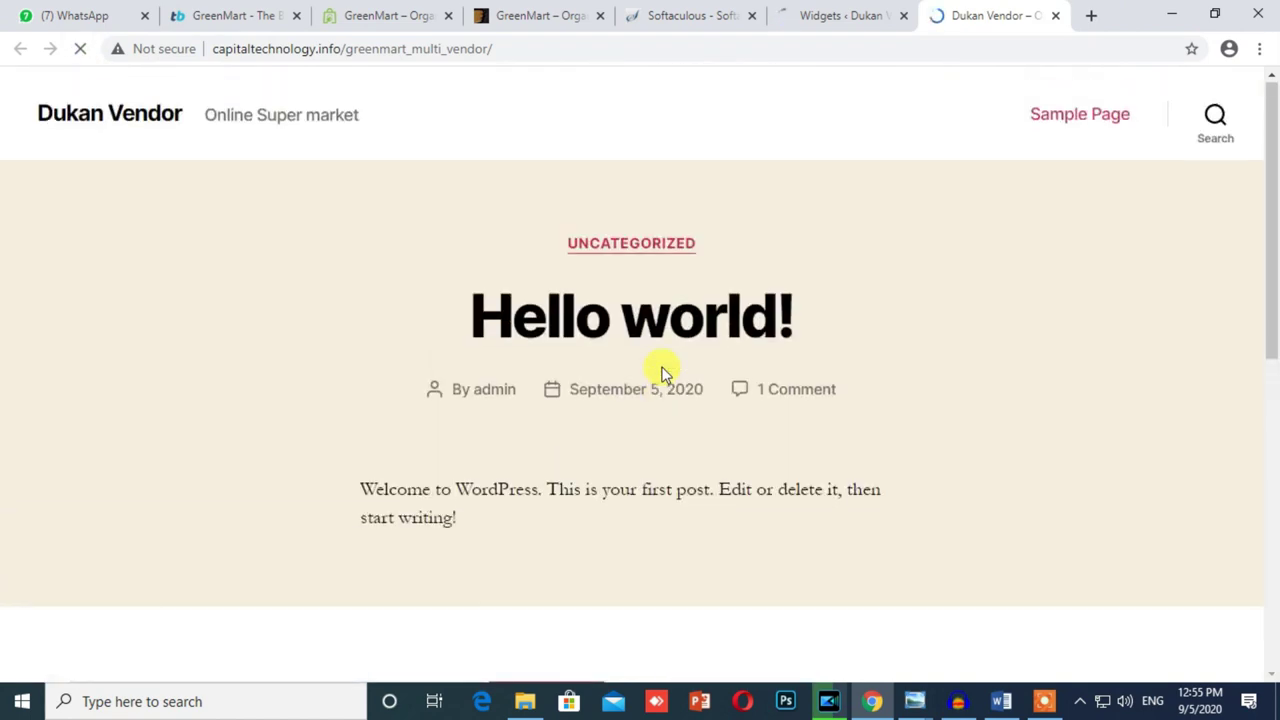
scroll(660, 417, "down", 2)
scroll(820, 380, "up", 3)
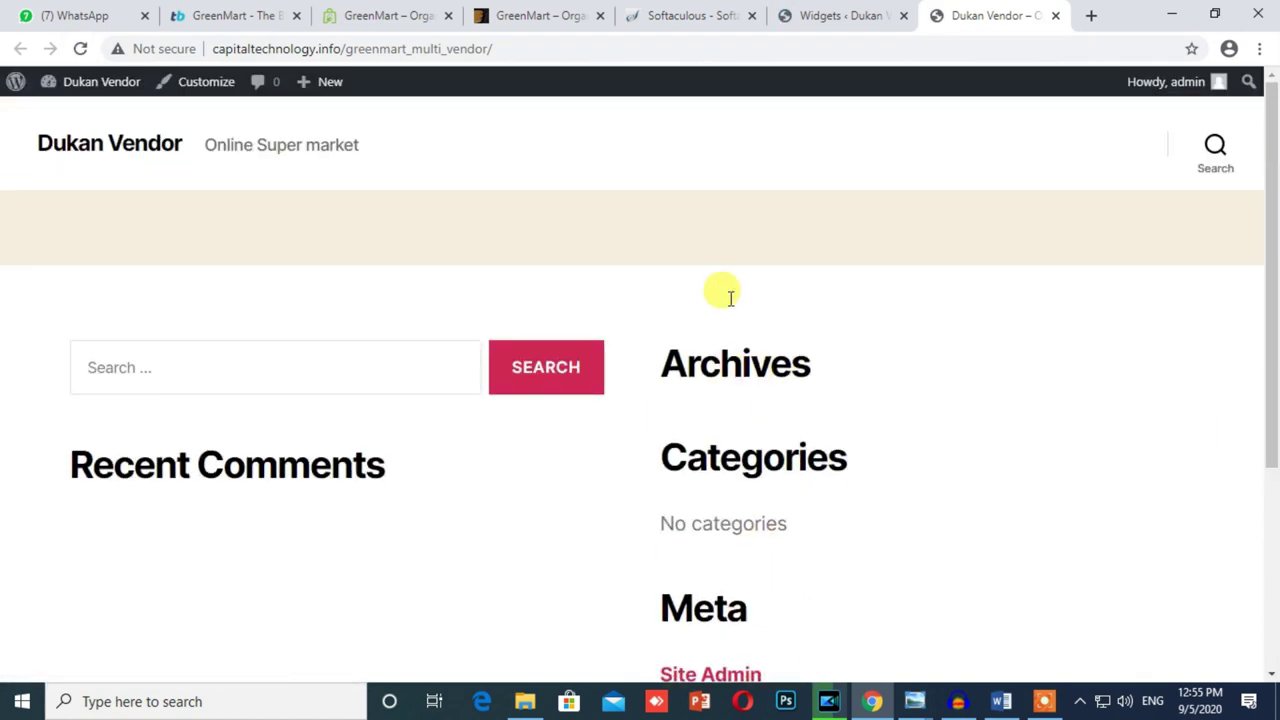
left_click(800, 8)
Step: Drag Search, Recent Posts, Archives, Categories and Meta out of Footer #1 and #2, then reload the site
left_click_drag(611, 283, 330, 375)
left_click_drag(740, 274, 330, 360)
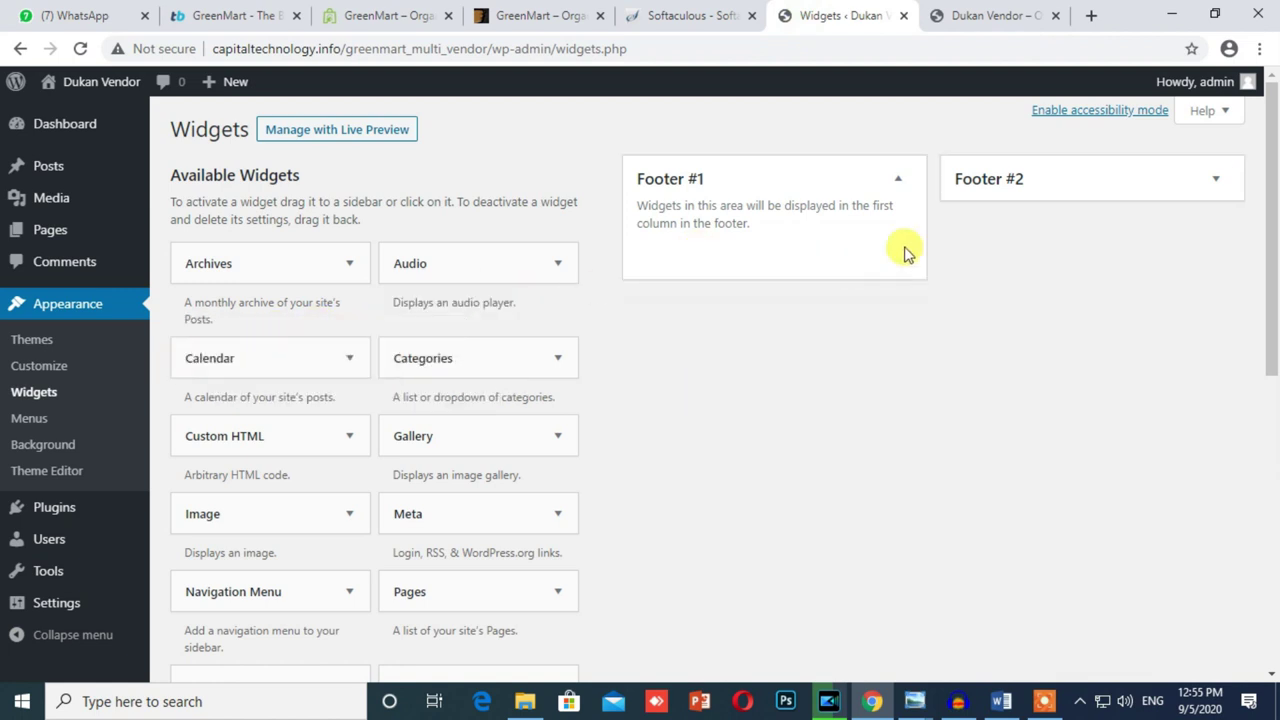
left_click(1080, 183)
left_click_drag(1045, 250, 440, 365)
left_click_drag(1060, 278, 200, 437)
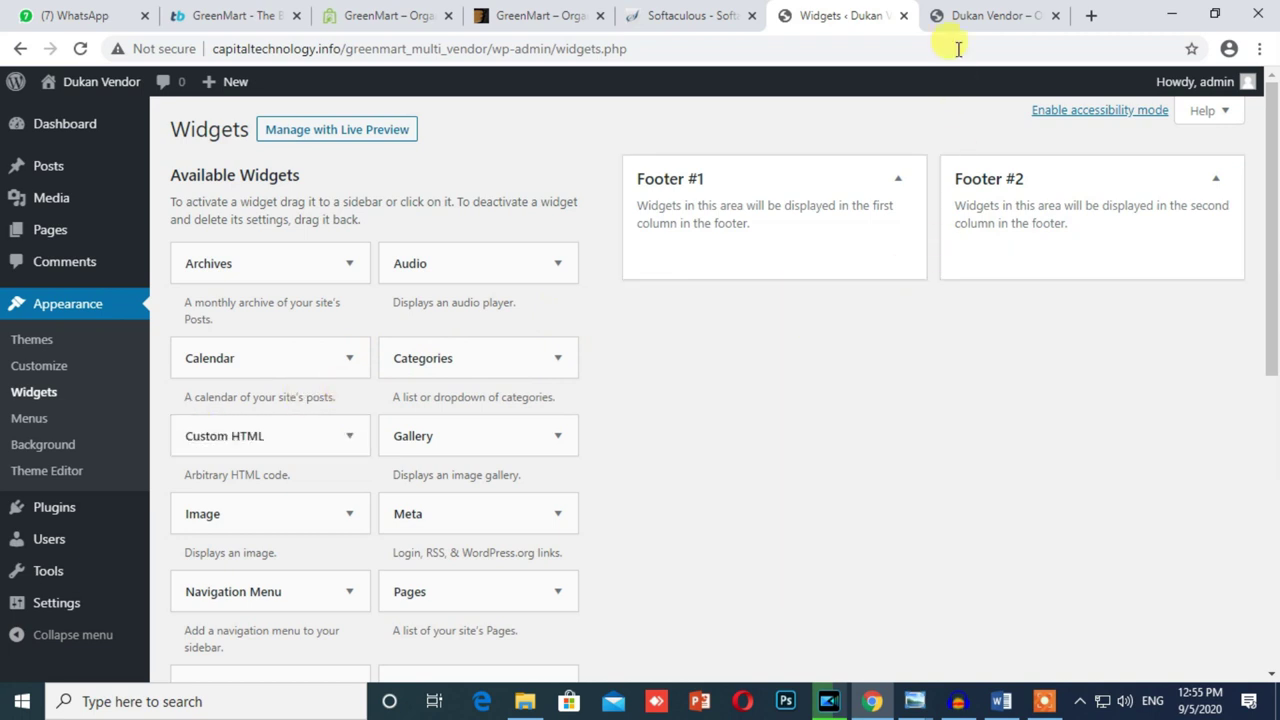
left_click(960, 15)
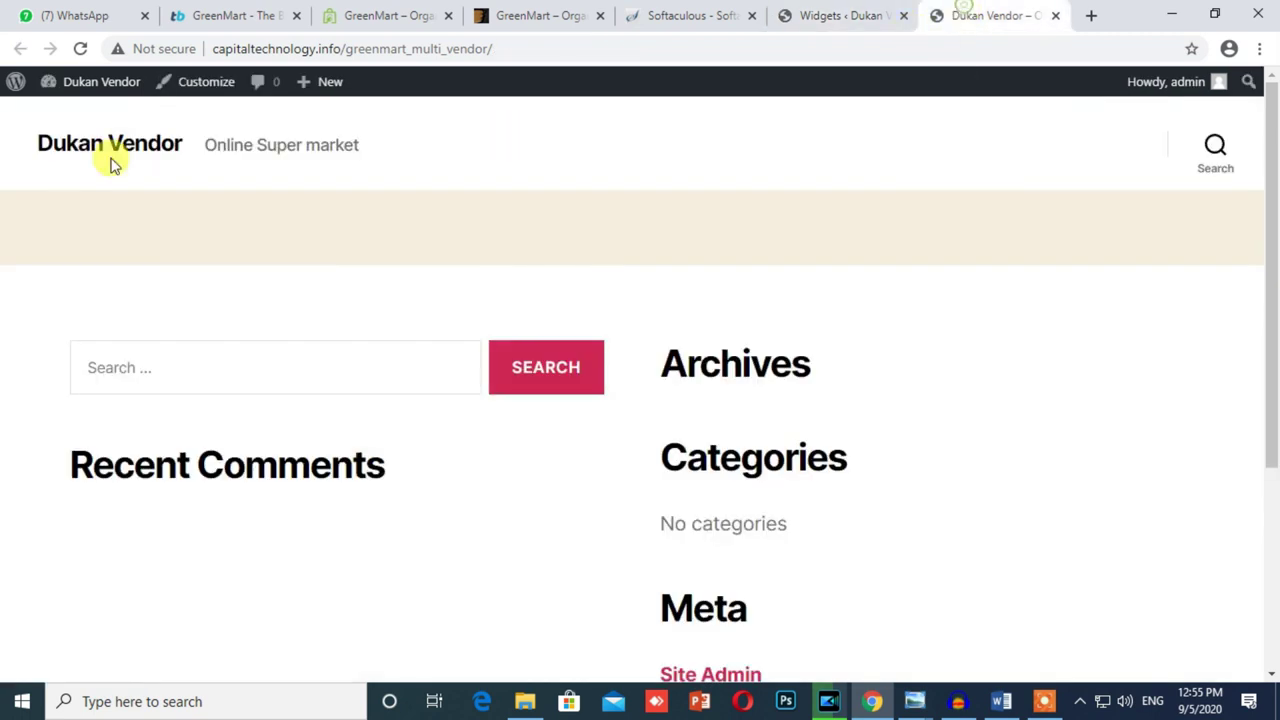
left_click(80, 49)
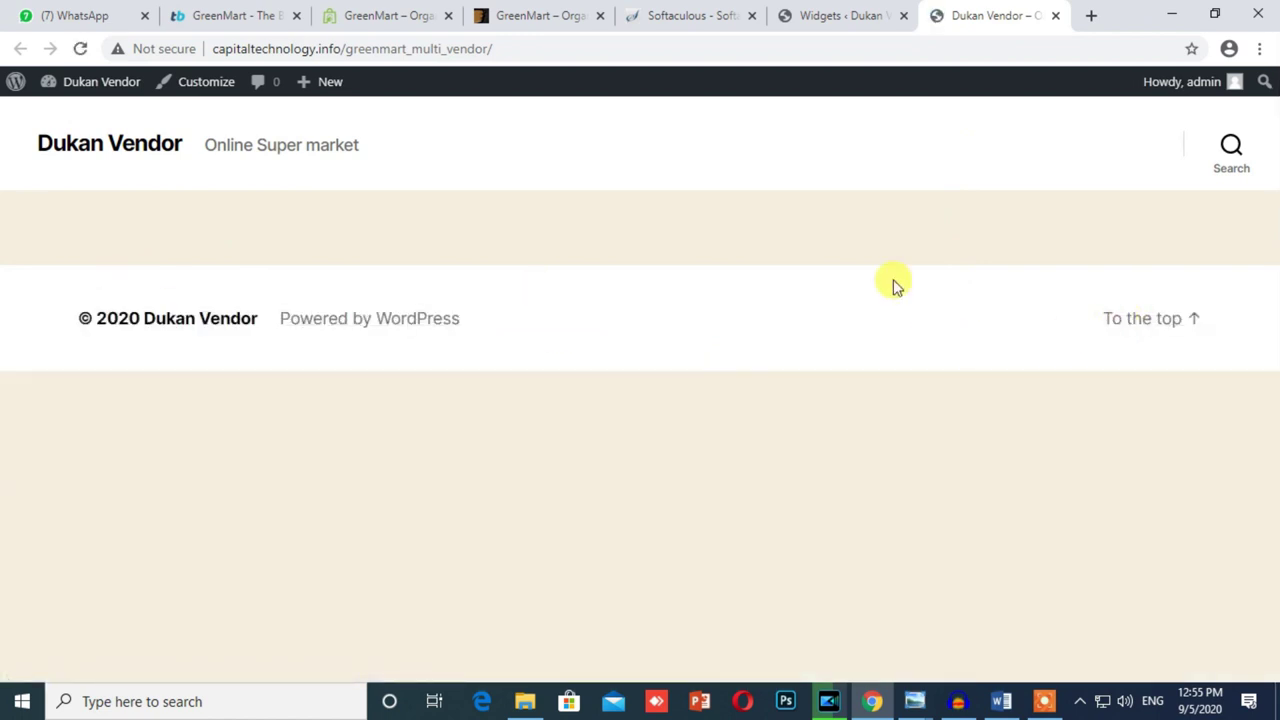
left_click(843, 12)
Step: Bulk-delete the Akismet Anti-Spam and Hello Dolly plugins
mouse_move(52, 545)
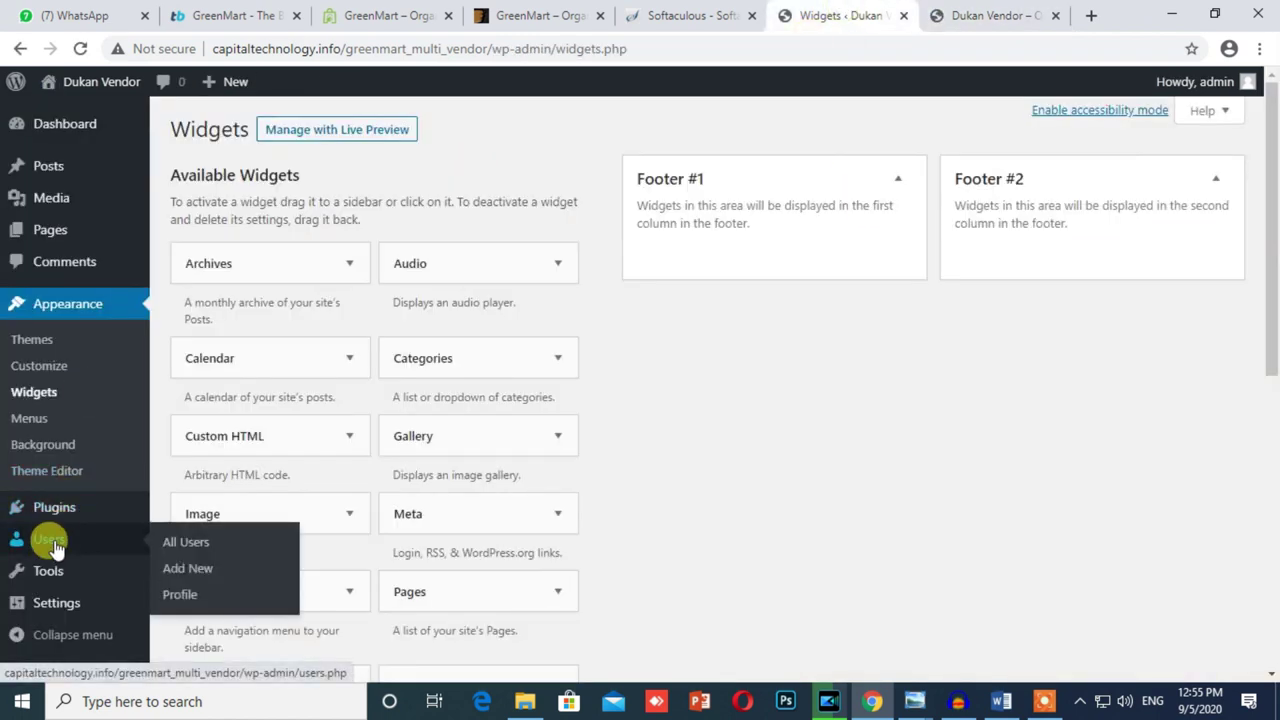
left_click(56, 511)
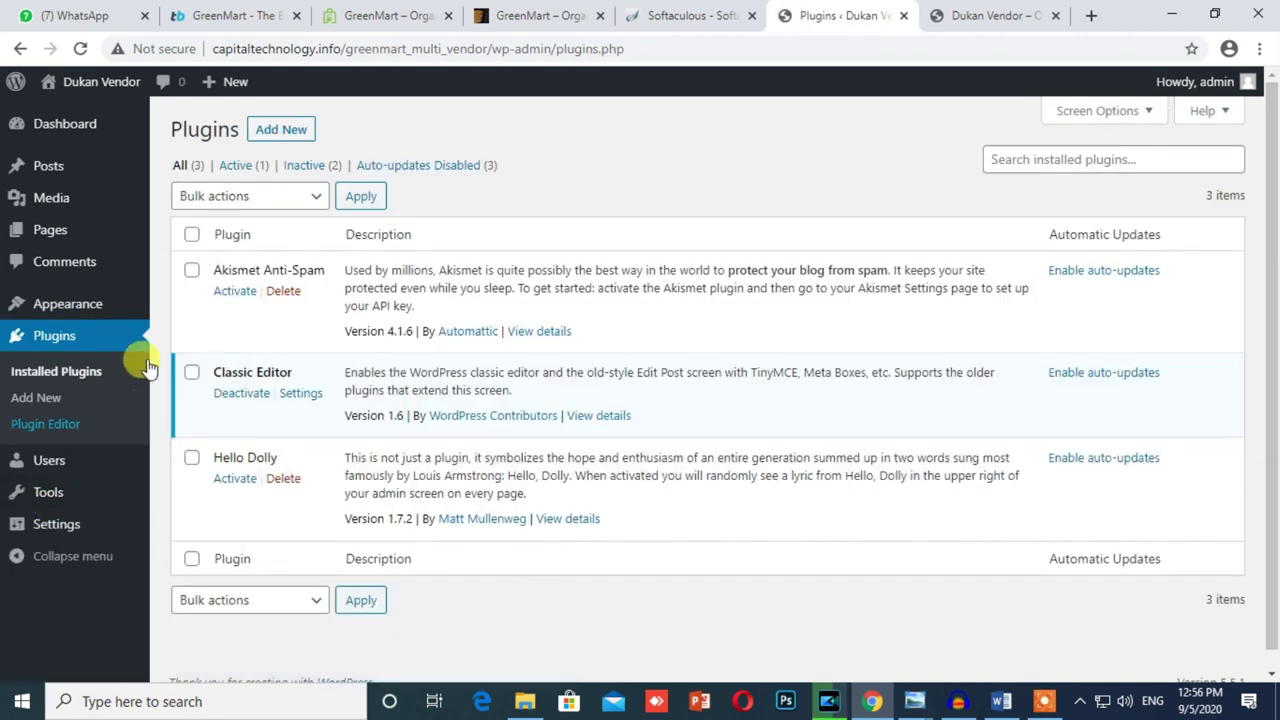
left_click(191, 270)
left_click(191, 458)
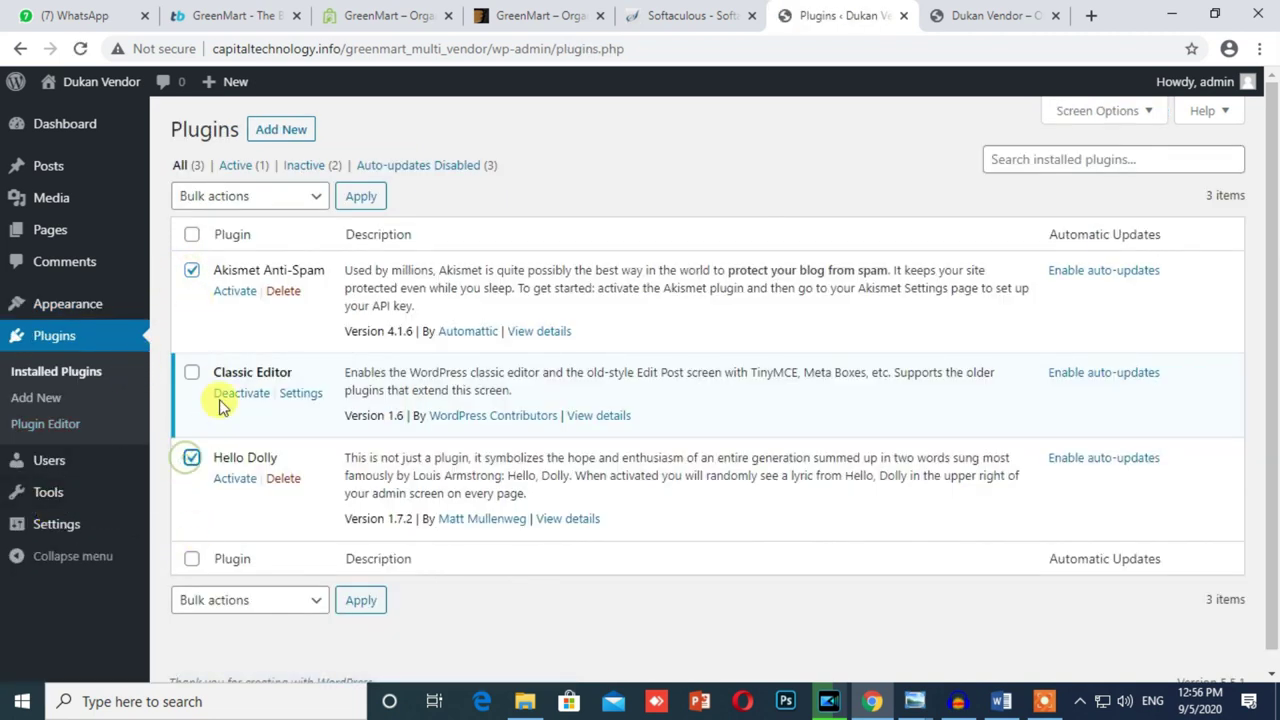
left_click(260, 196)
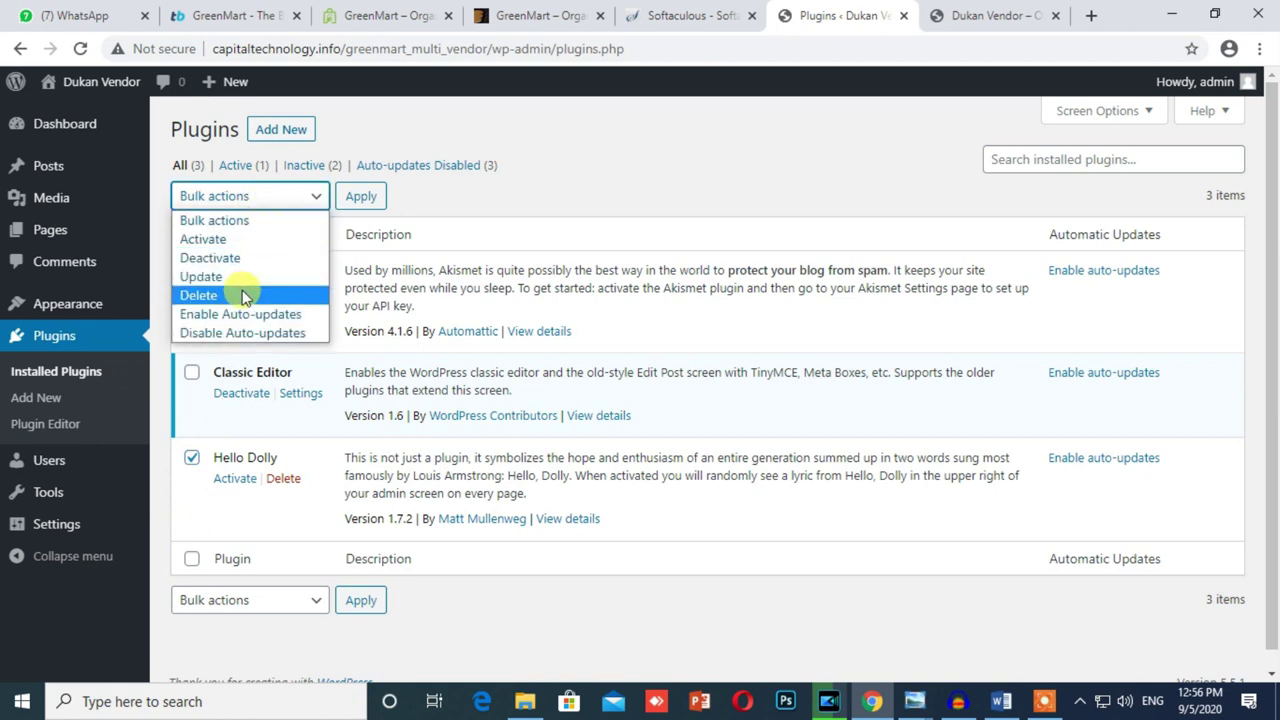
left_click(242, 295)
left_click(360, 196)
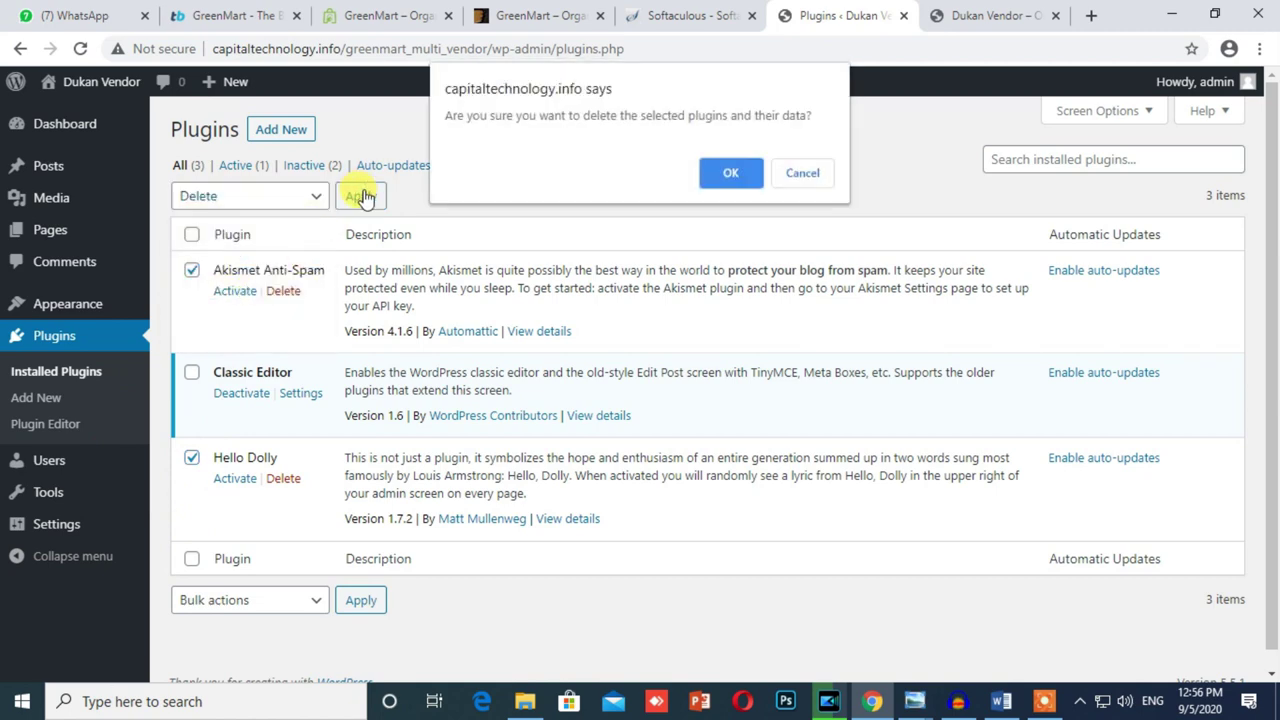
left_click(733, 174)
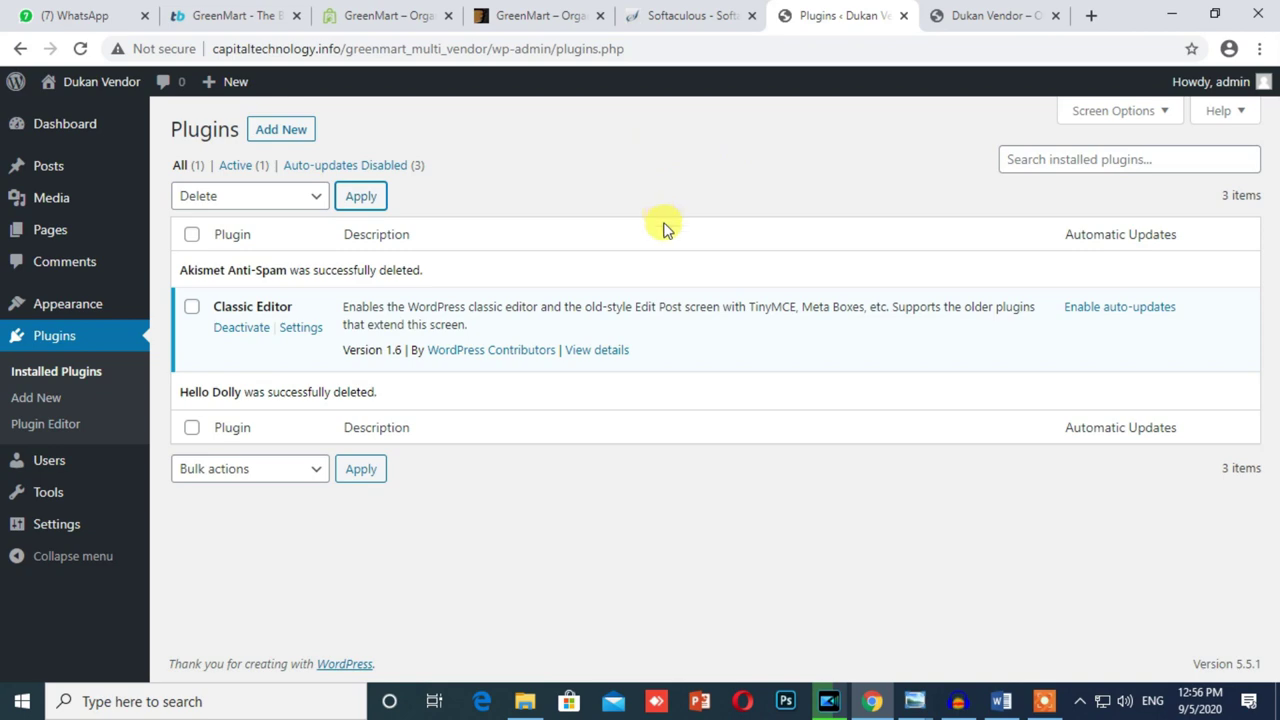
left_click(370, 10)
scroll(491, 302, "down", 15)
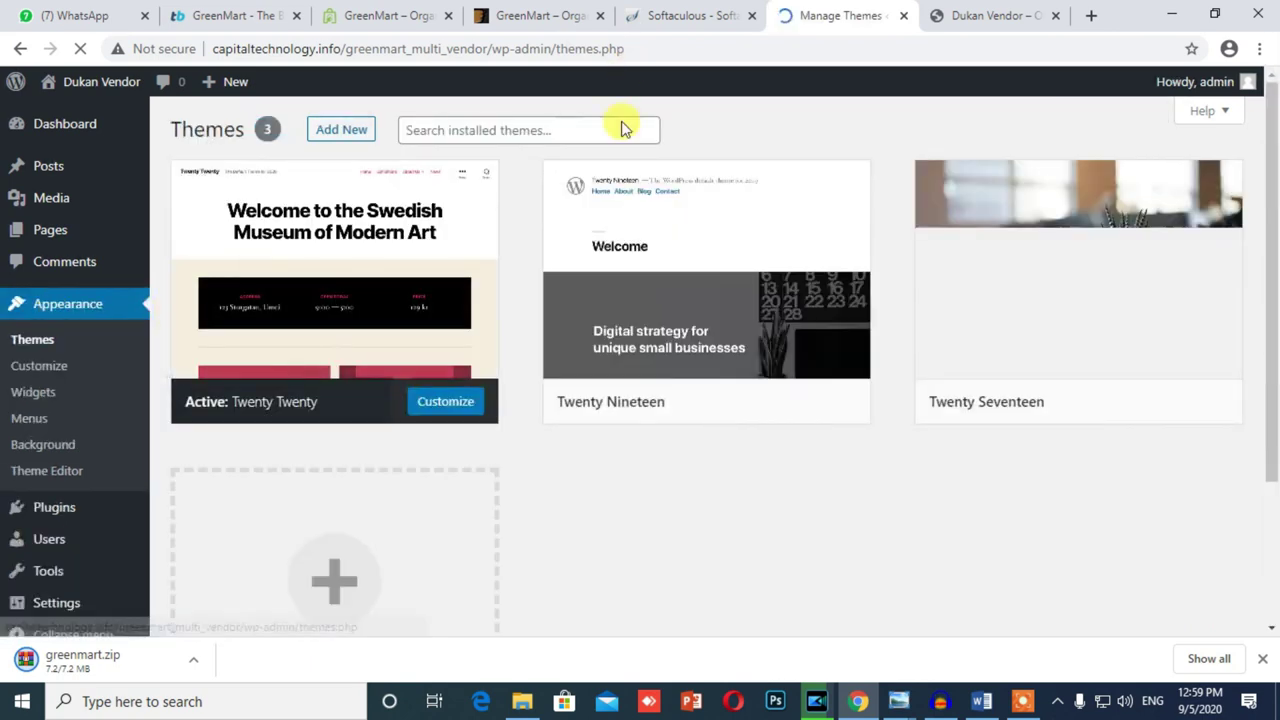
Step: Delete the Twenty Nineteen and Twenty Seventeen themes from their theme details
mouse_move(820, 385)
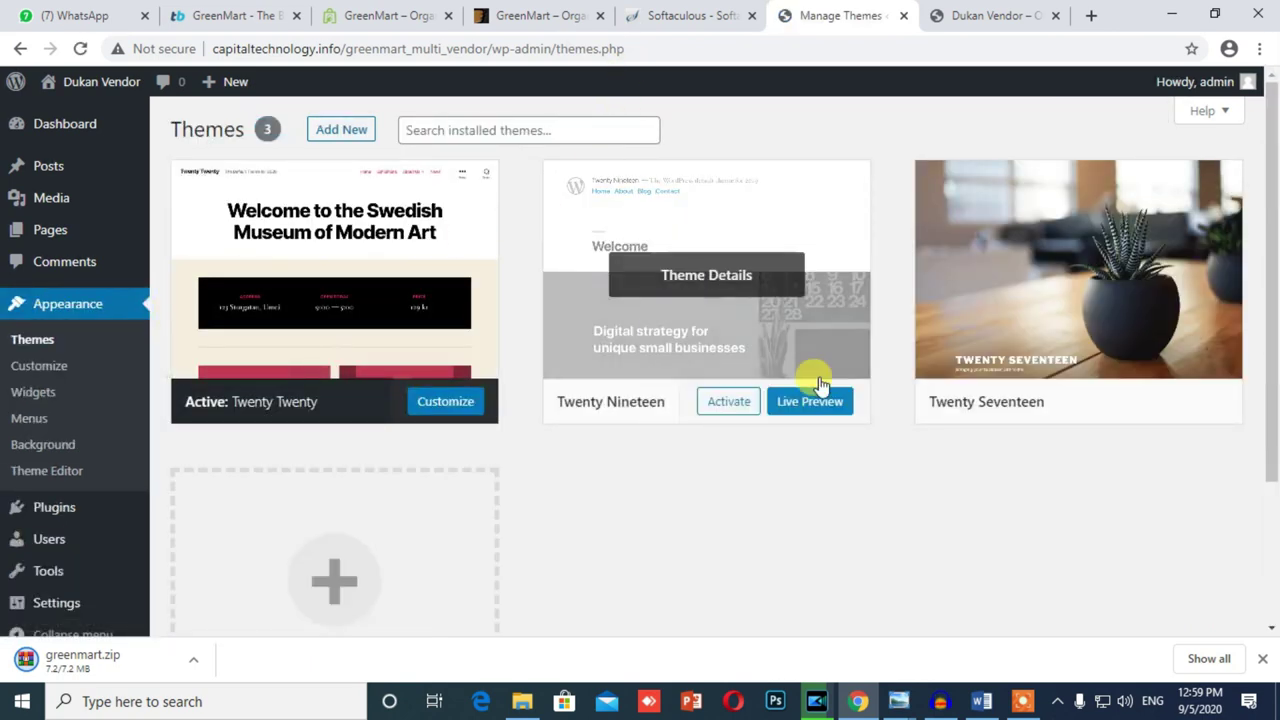
left_click(660, 330)
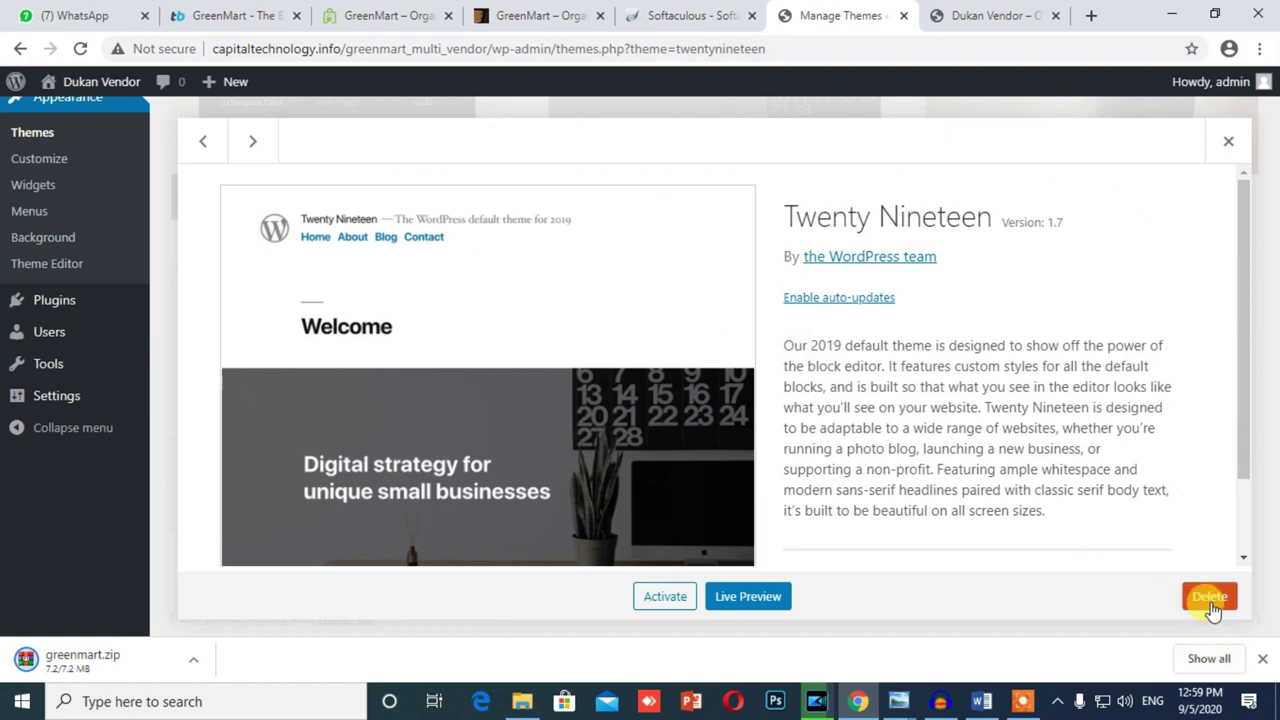
left_click(1210, 598)
left_click(728, 192)
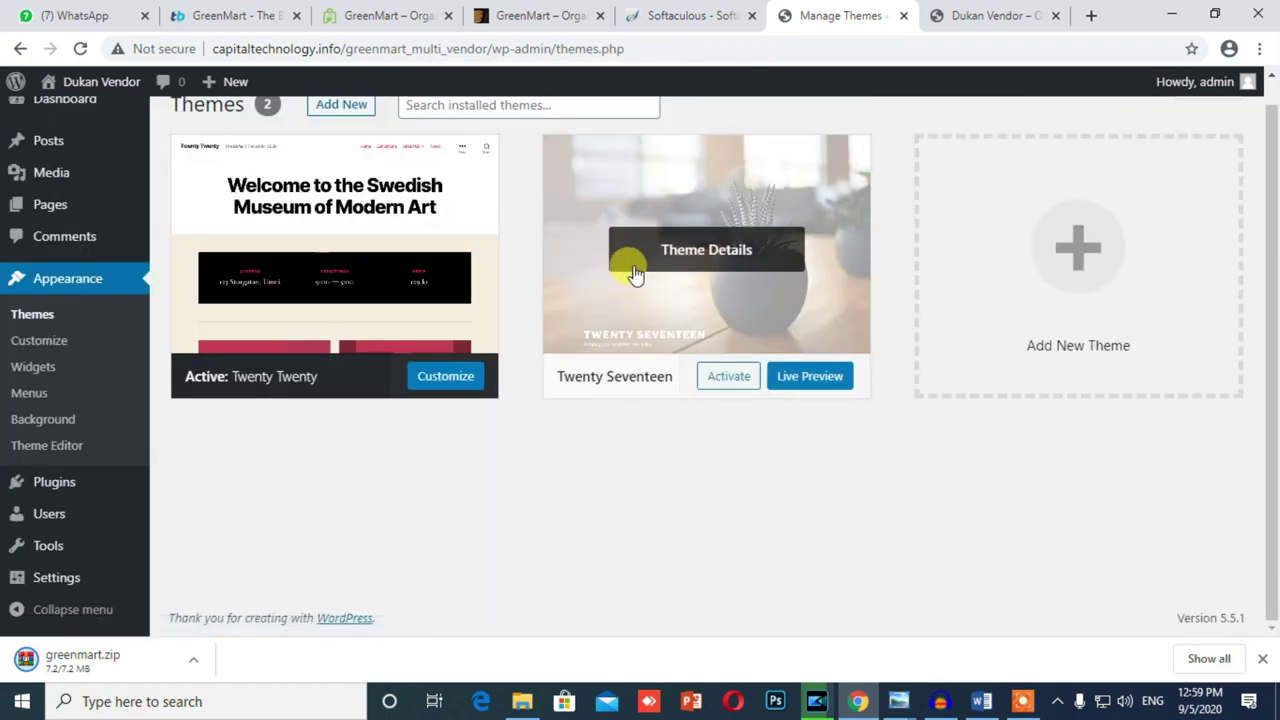
left_click(634, 274)
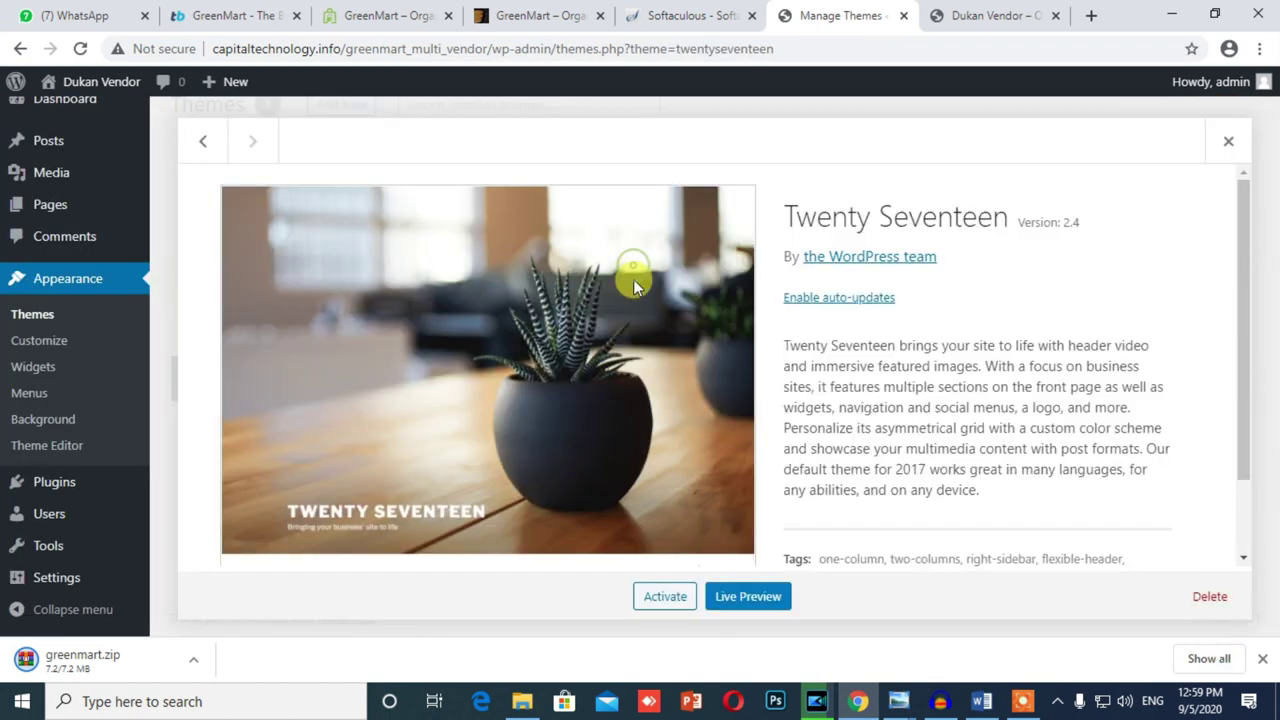
left_click(1205, 597)
left_click(738, 195)
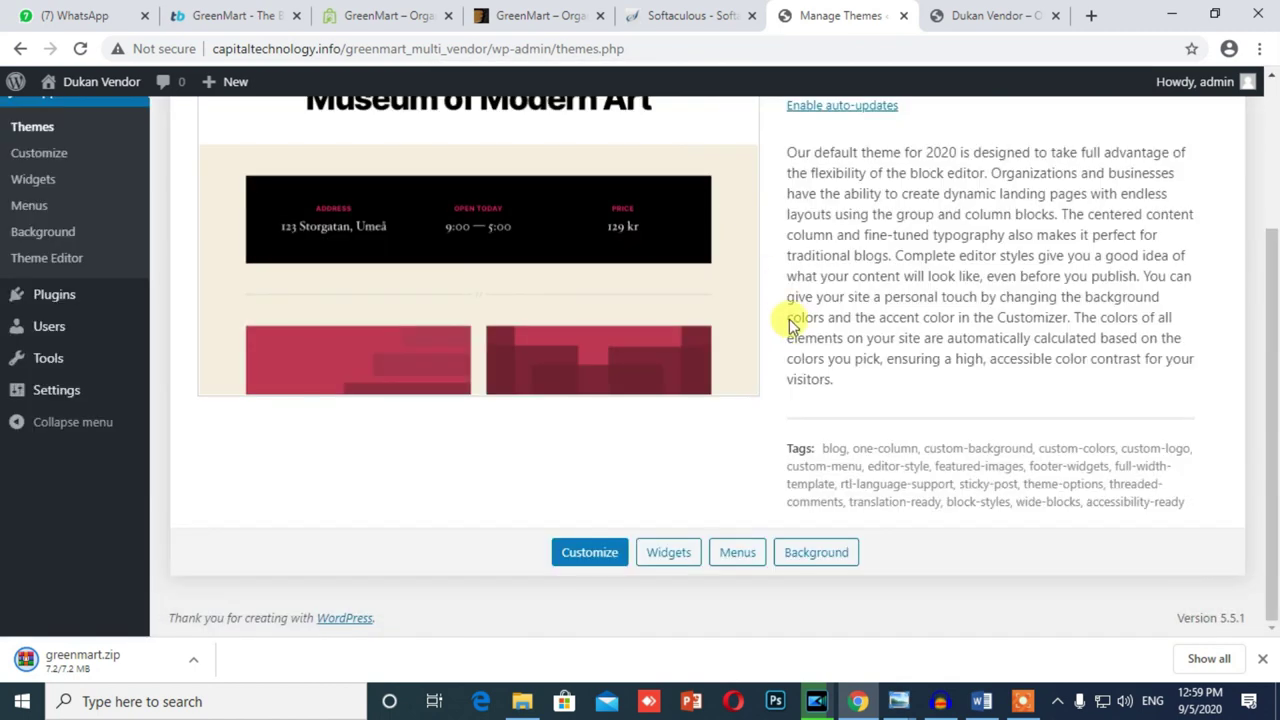
scroll(799, 340, "up", 2)
scroll(799, 345, "down", 2)
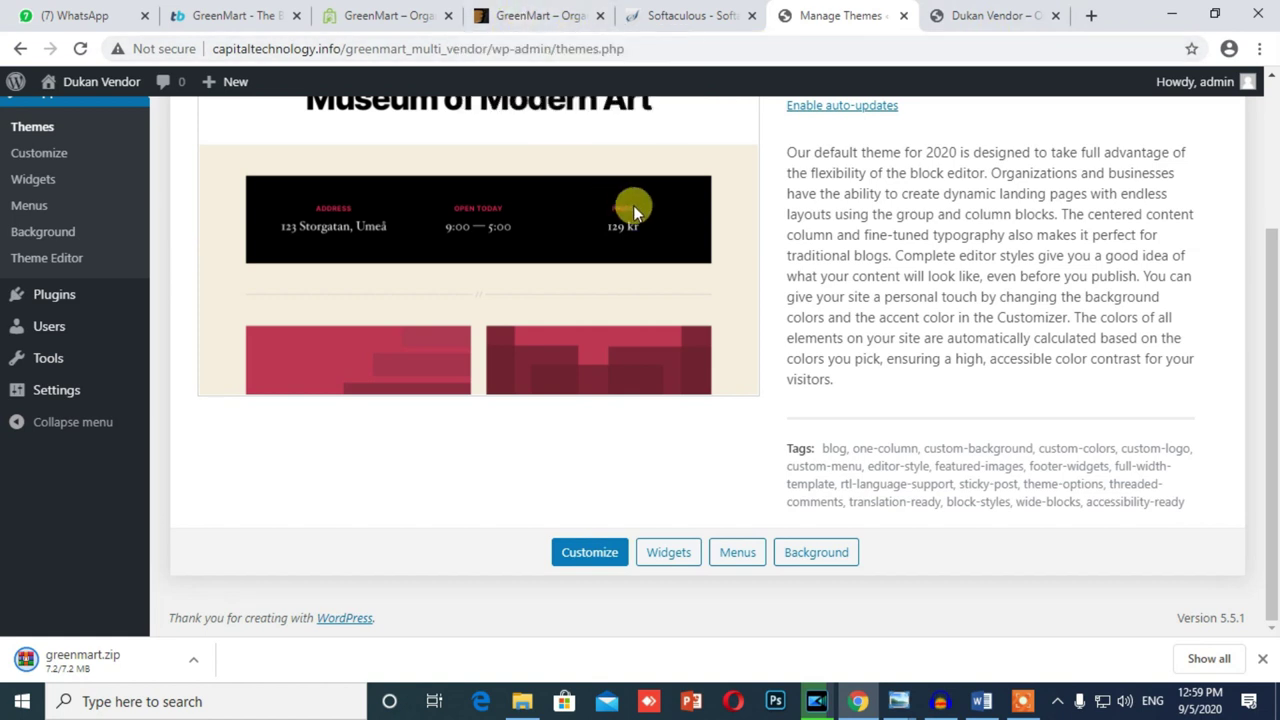
Step: Review the GreenMart ThemeForest page's details and multivendor compatibility
left_click(537, 15)
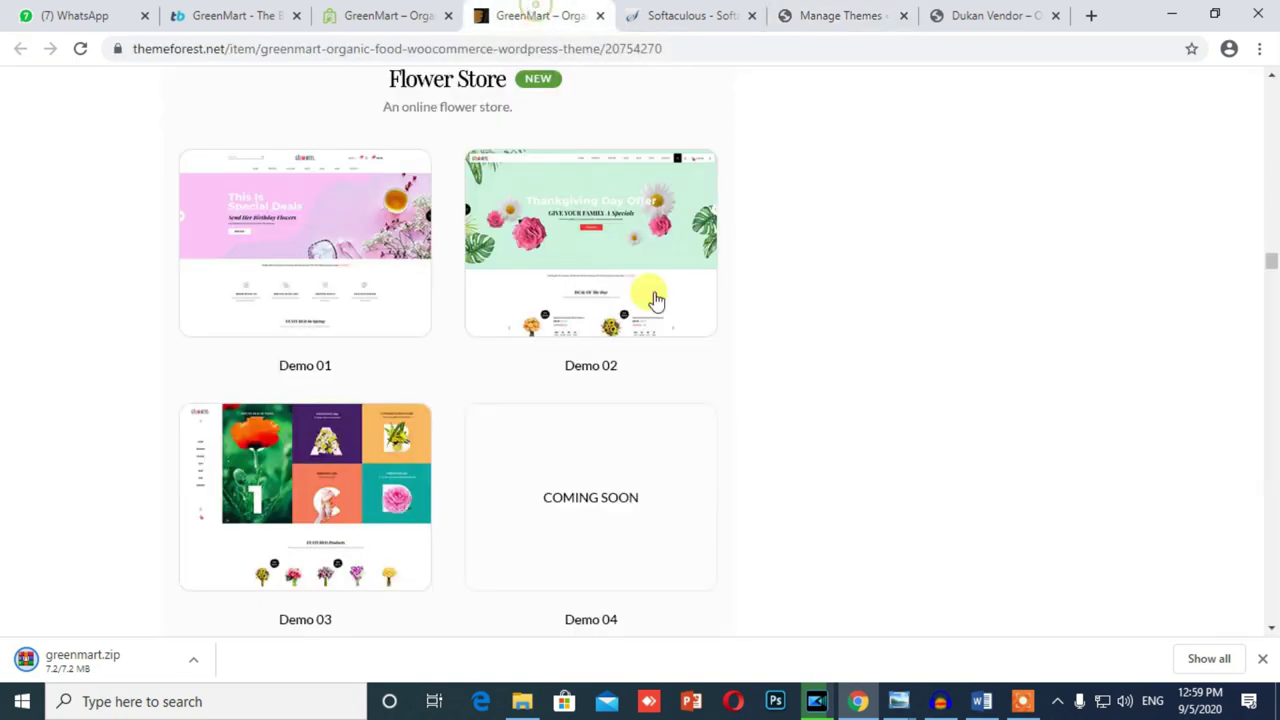
scroll(655, 300, "up", 20)
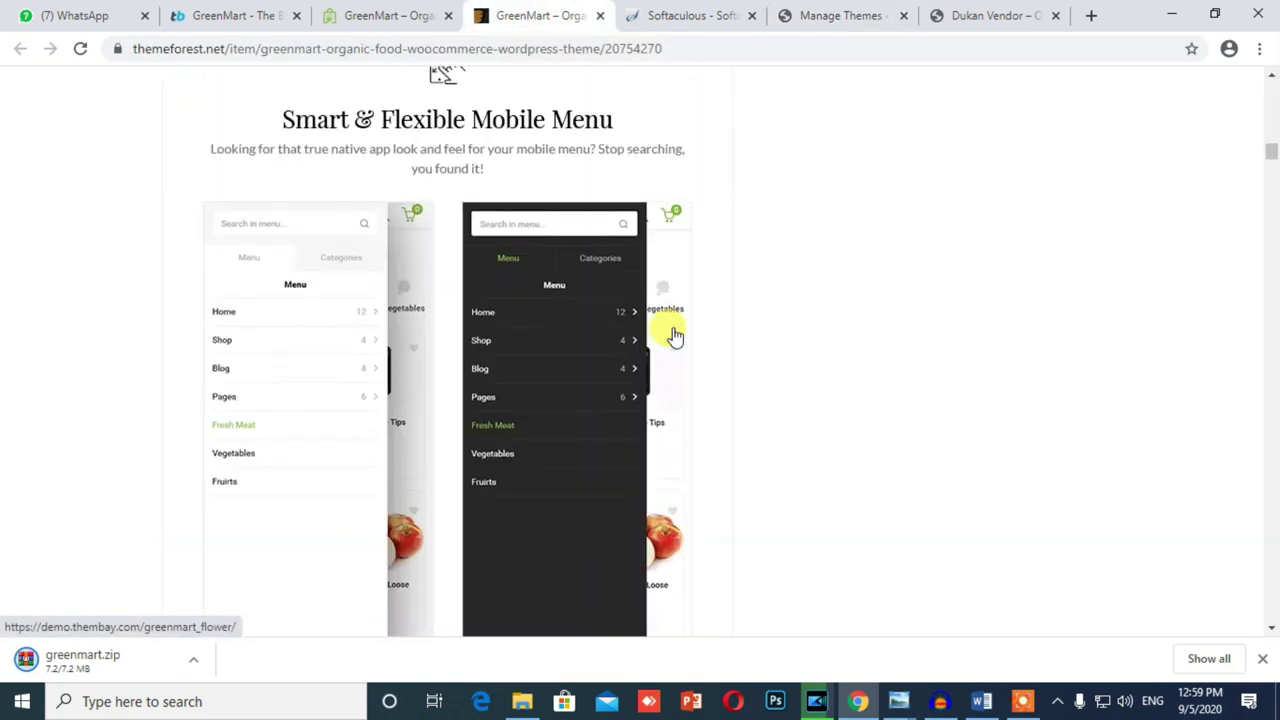
scroll(675, 337, "up", 15)
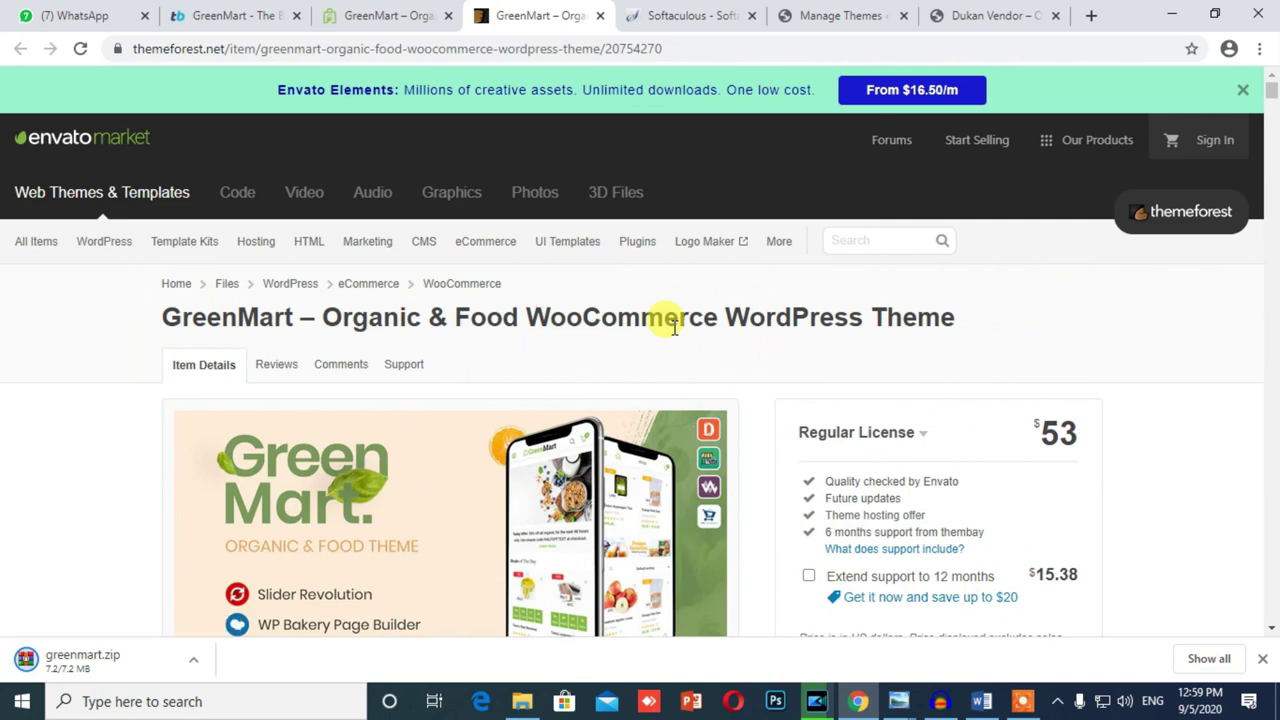
scroll(673, 327, "down", 10)
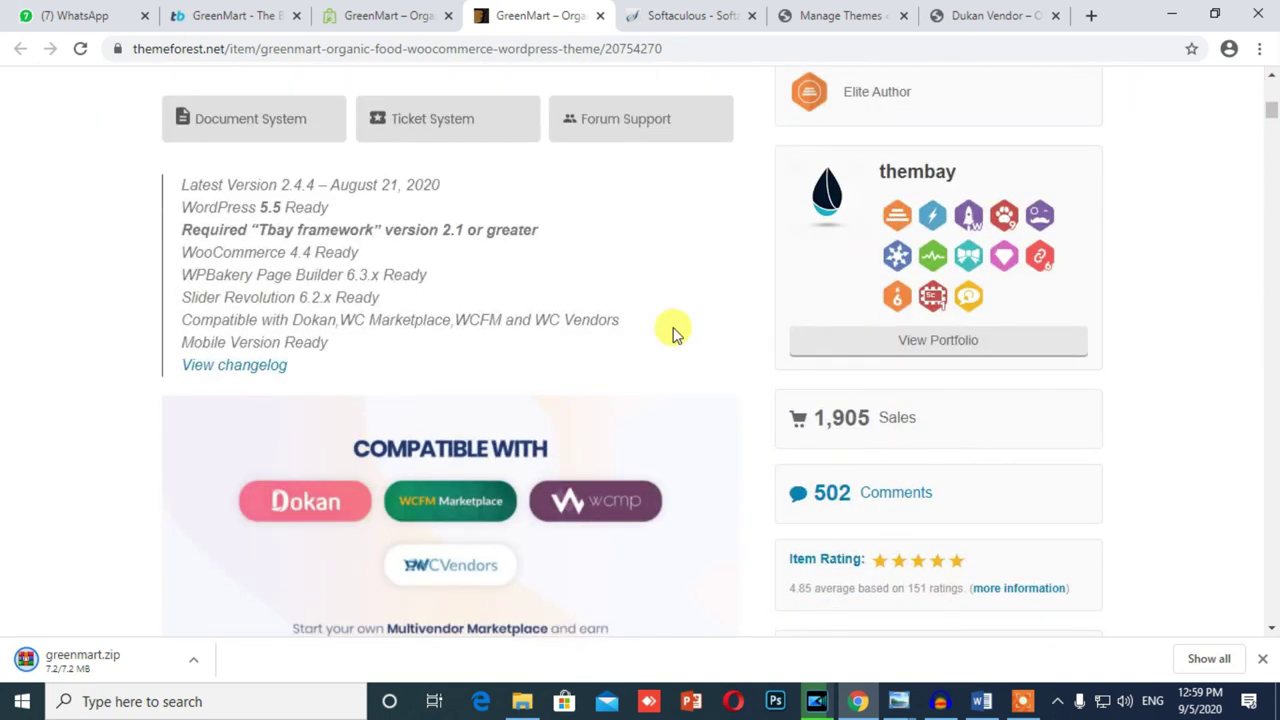
scroll(673, 333, "up", 10)
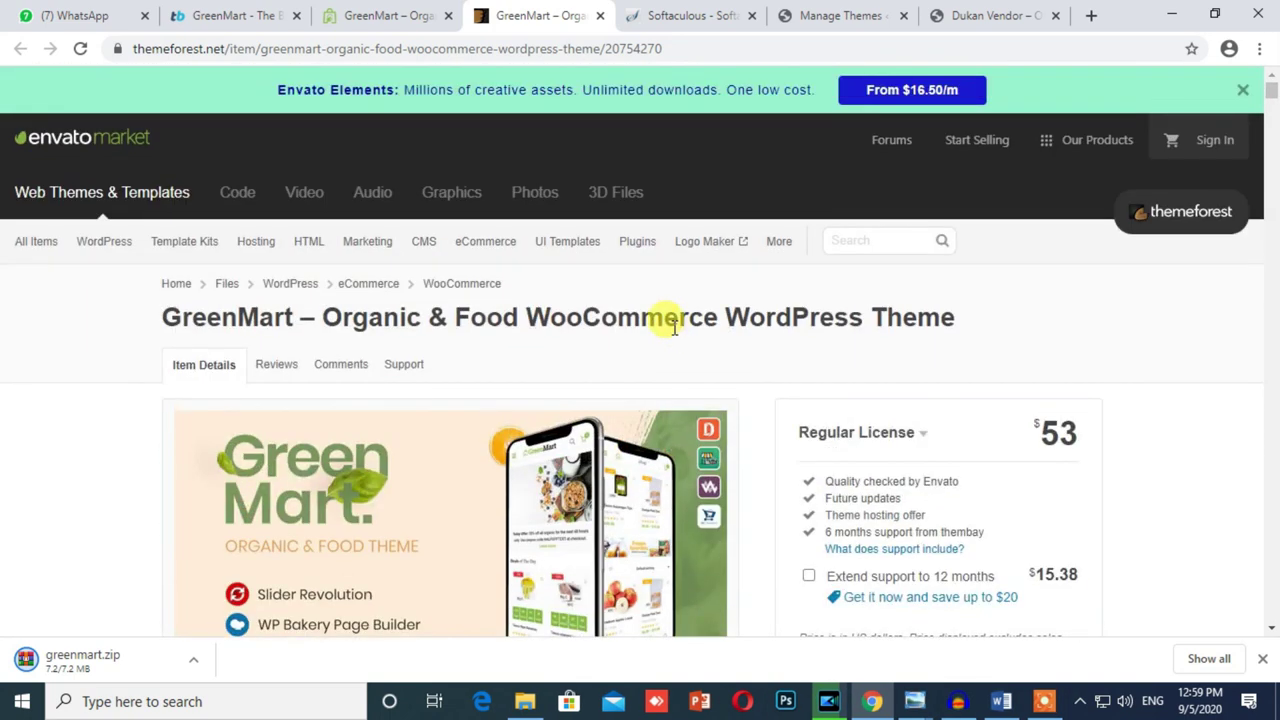
triple_click(607, 307)
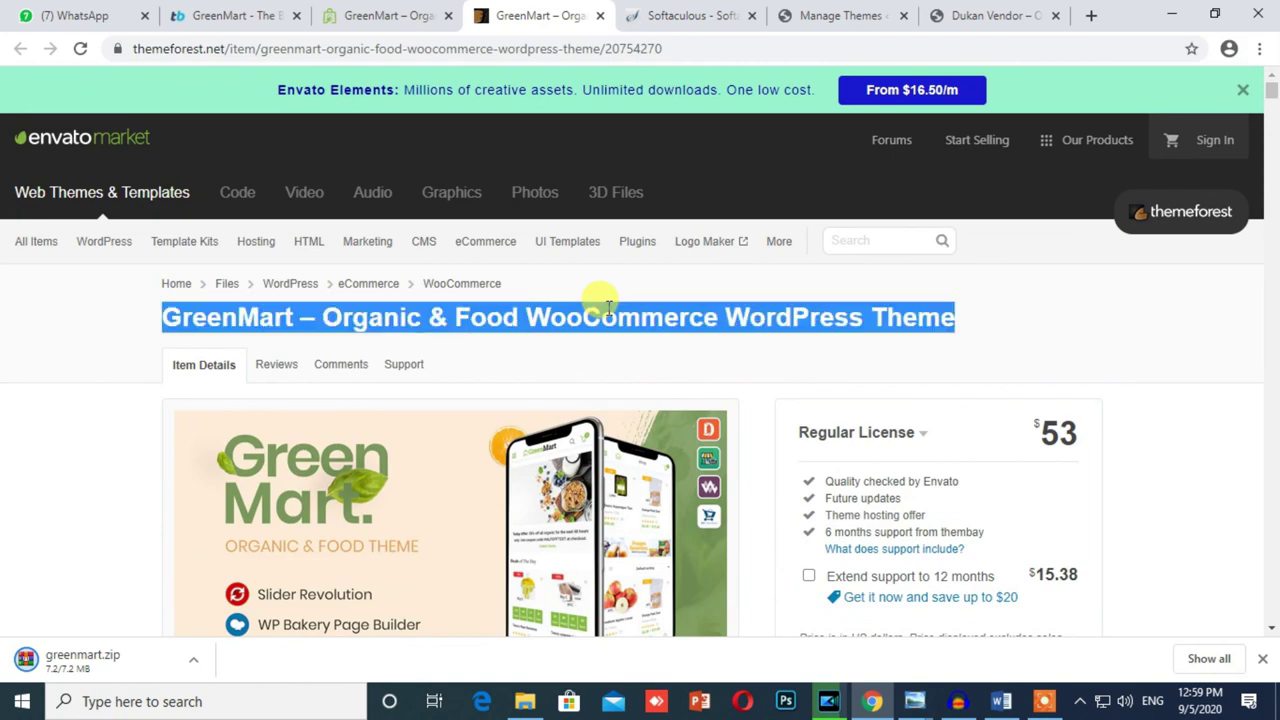
scroll(607, 307, "down", 10)
left_click(689, 16)
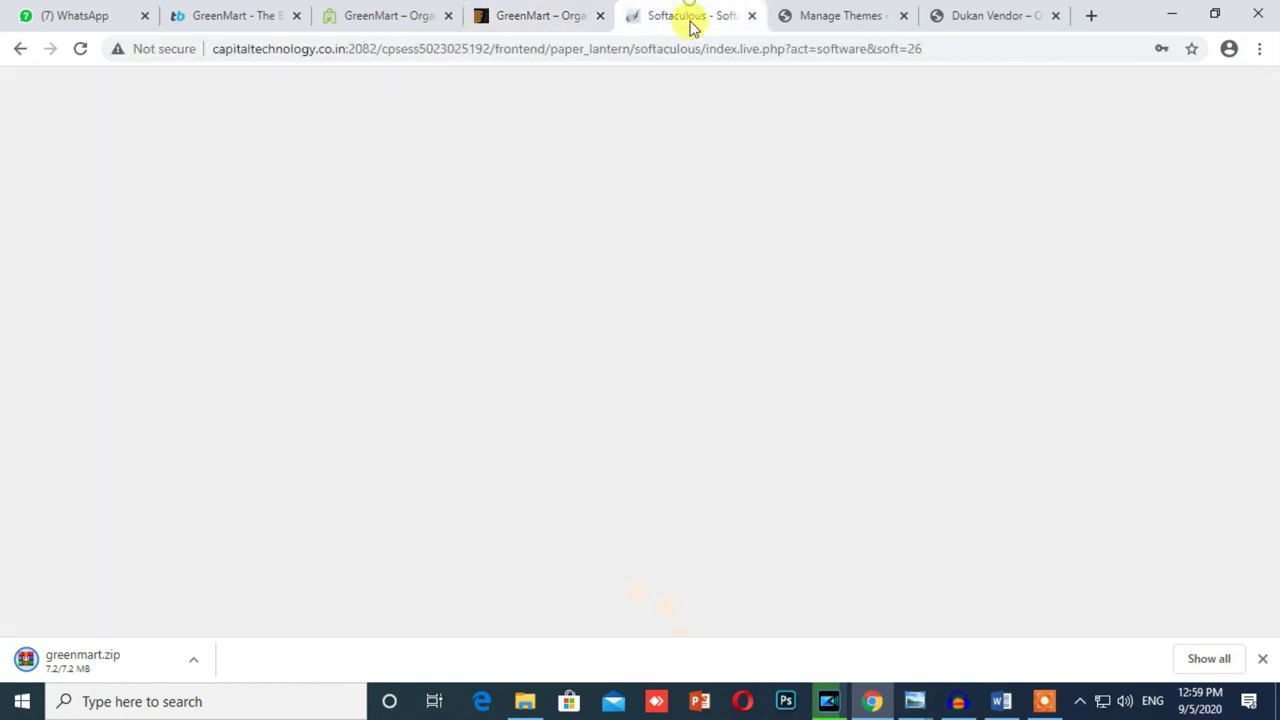
Step: Upload greenmart (1).zip from Downloads as a new theme, install it, and activate GreenMart
left_click(849, 10)
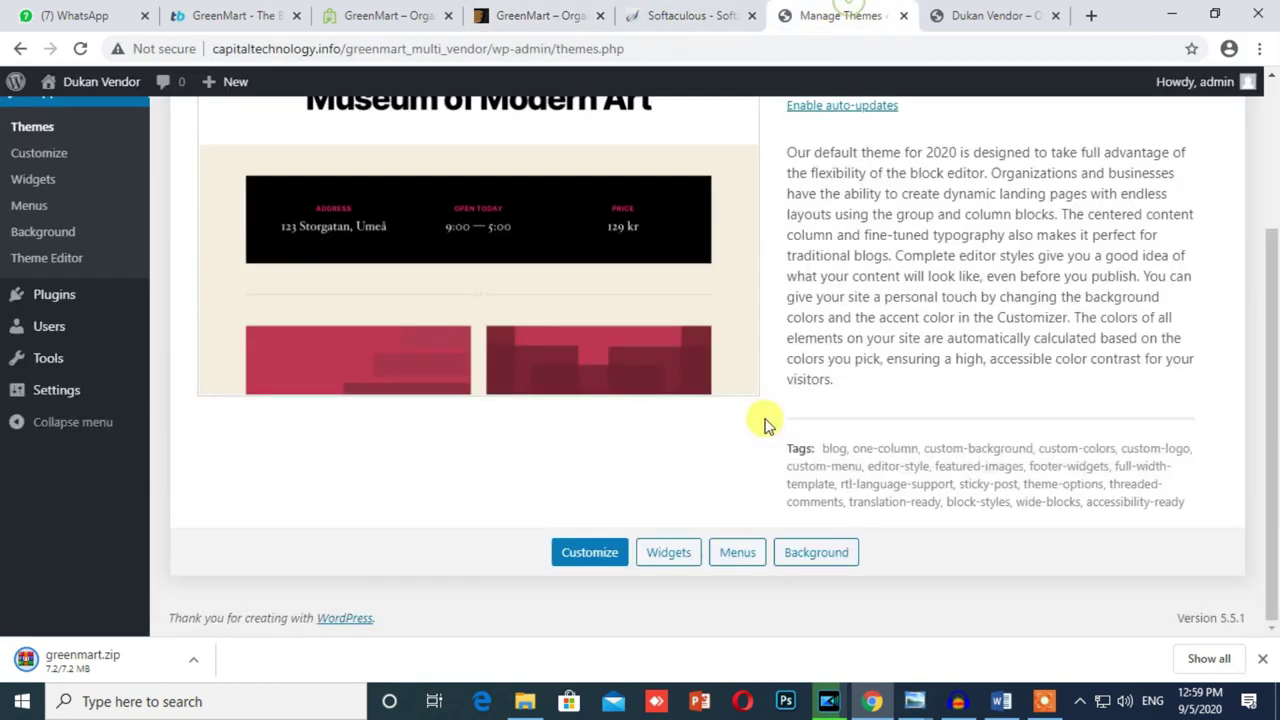
scroll(797, 423, "up", 3)
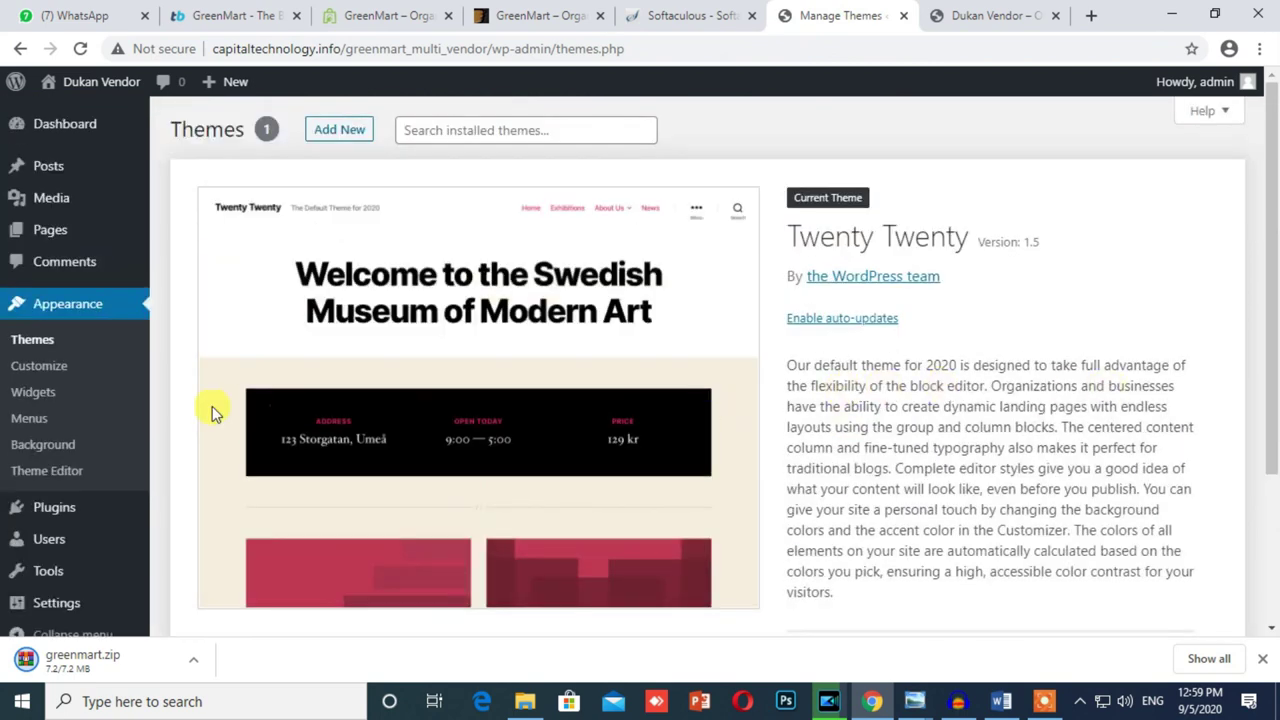
left_click(333, 133)
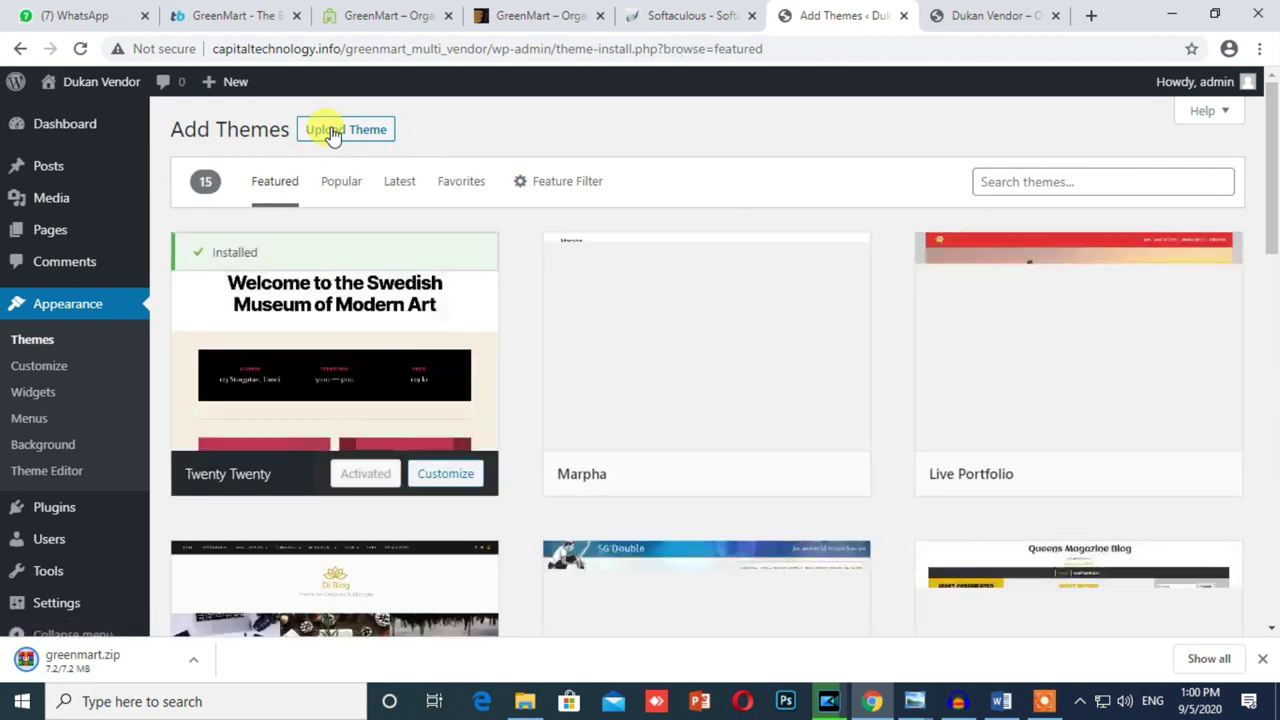
left_click(338, 133)
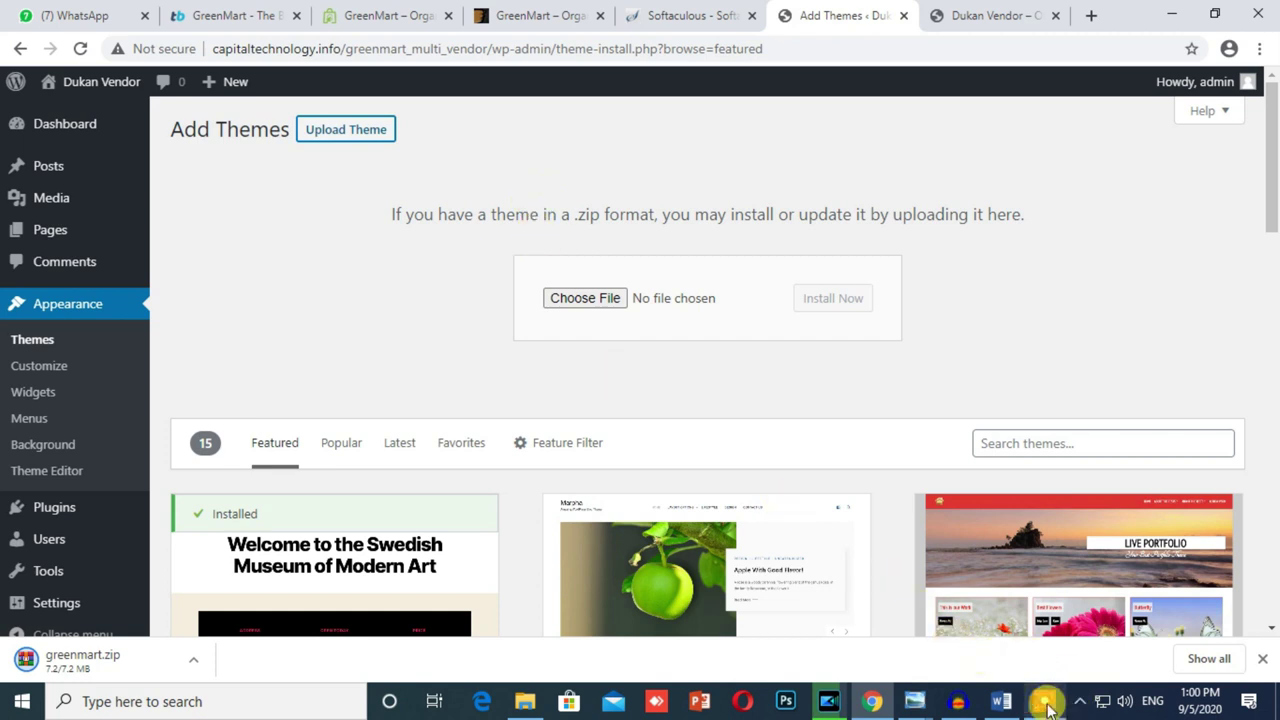
left_click(583, 300)
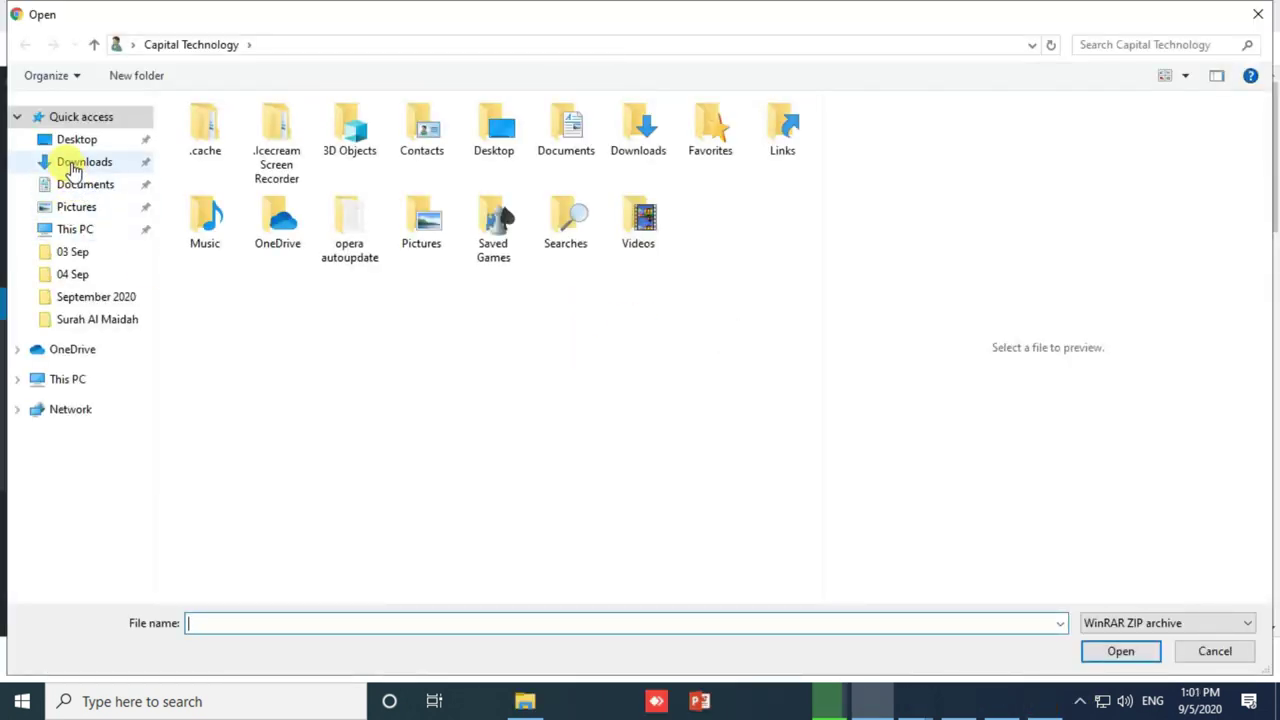
left_click(72, 165)
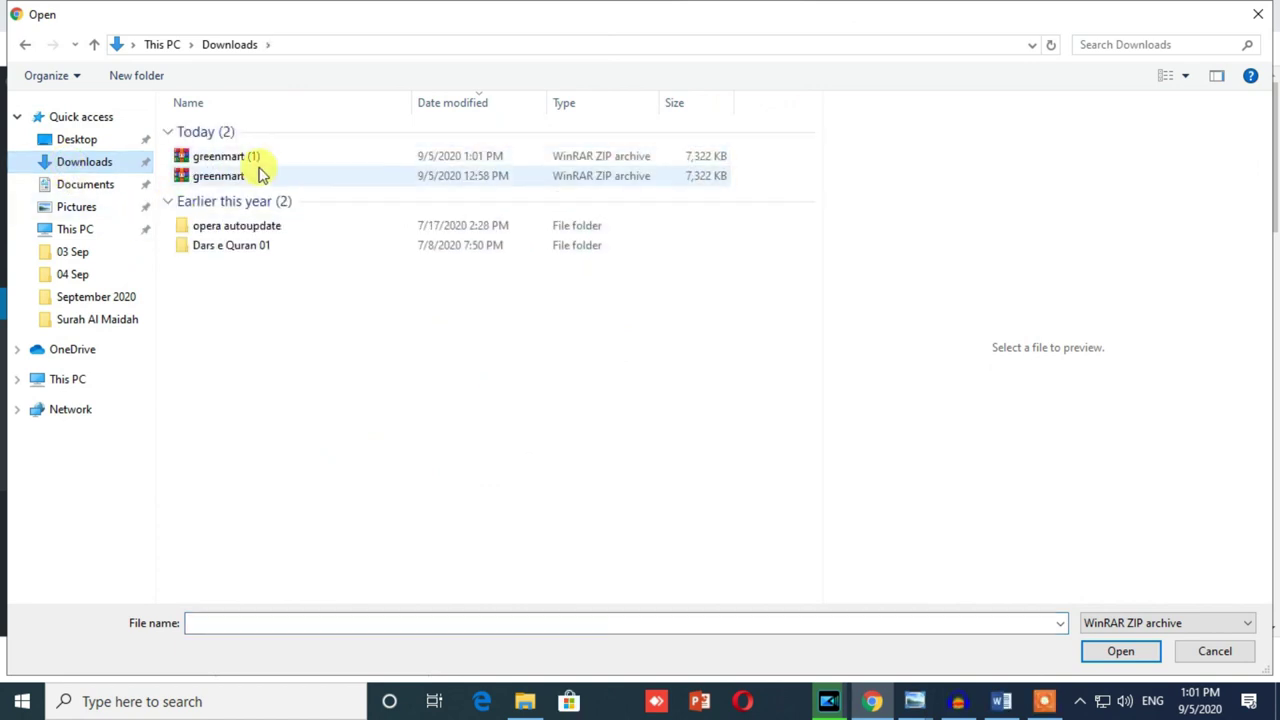
double_click(256, 165)
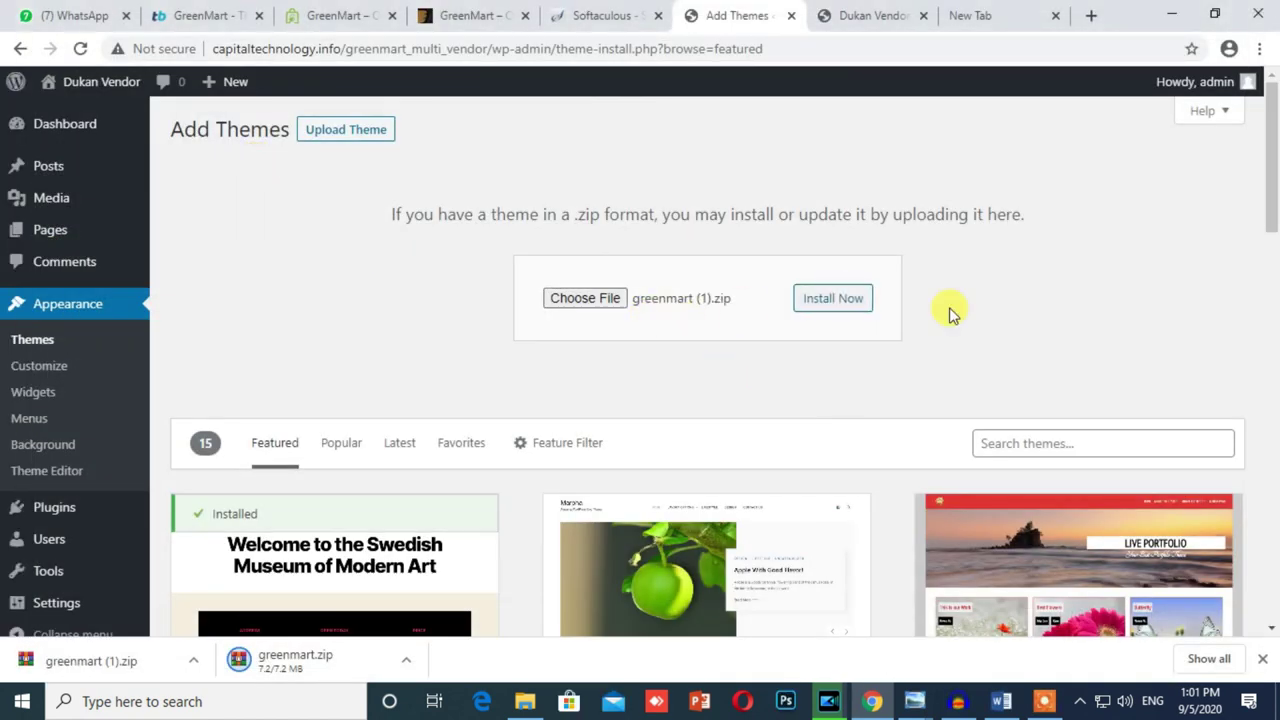
left_click(830, 299)
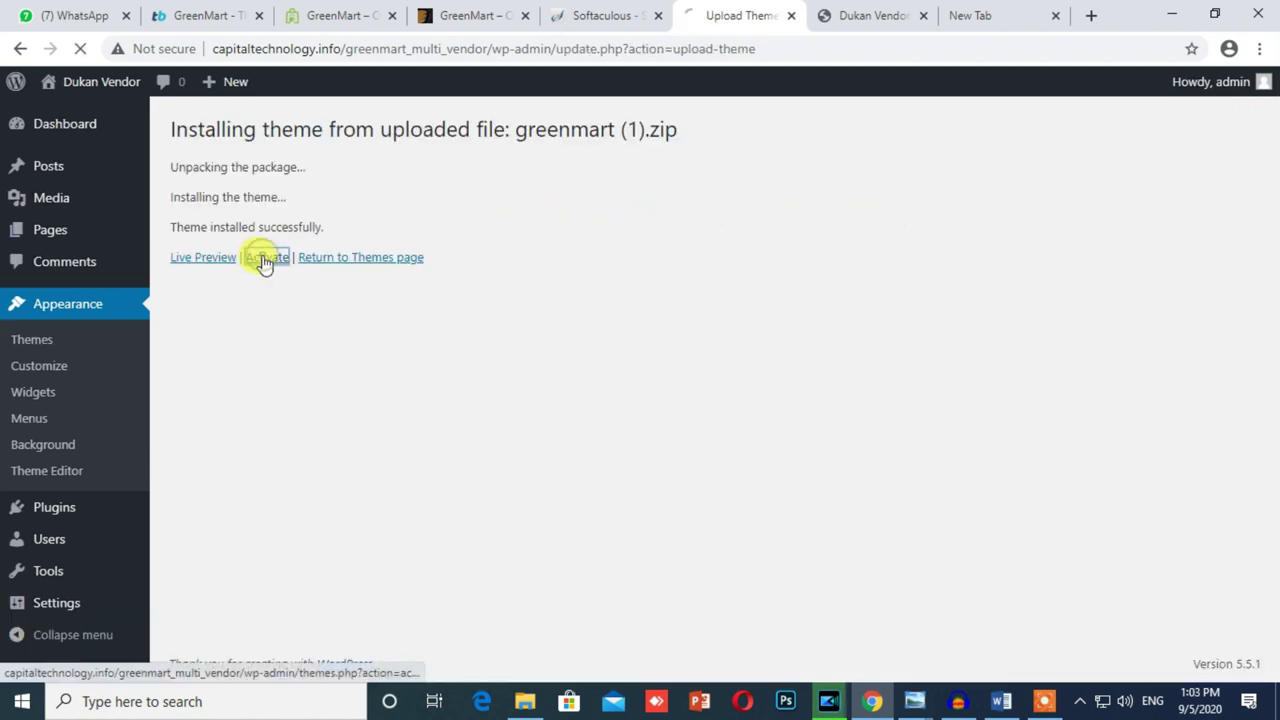
left_click(264, 258)
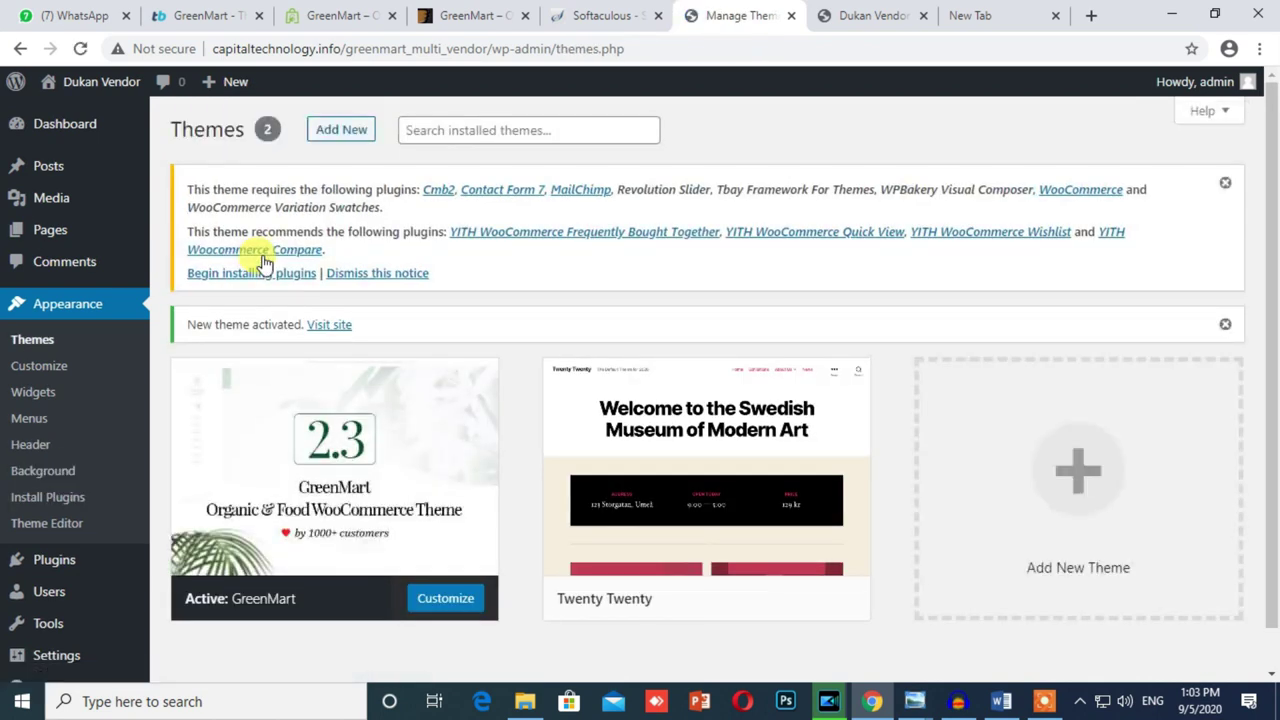
Step: Bulk-install all twelve GreenMart required plugins from the Install Required Plugins list
left_click(250, 276)
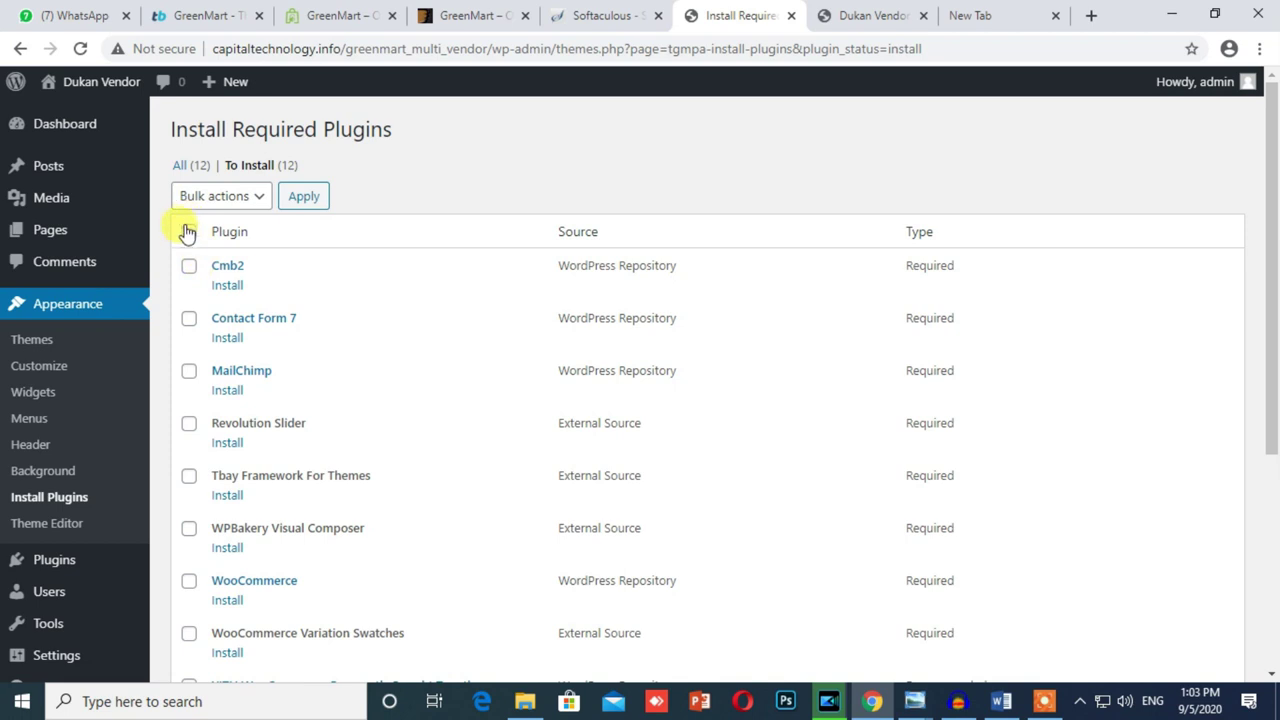
left_click(188, 233)
left_click(222, 197)
left_click(229, 239)
left_click(300, 196)
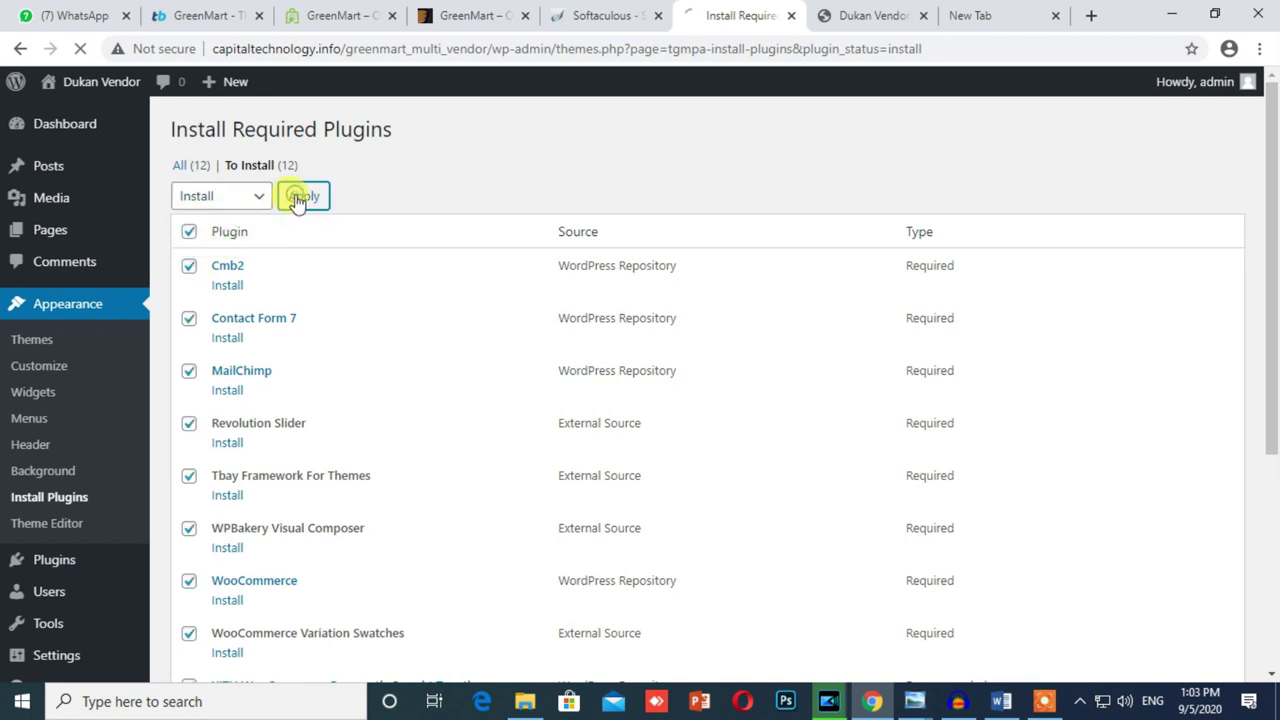
left_click(1043, 701)
left_click(666, 673)
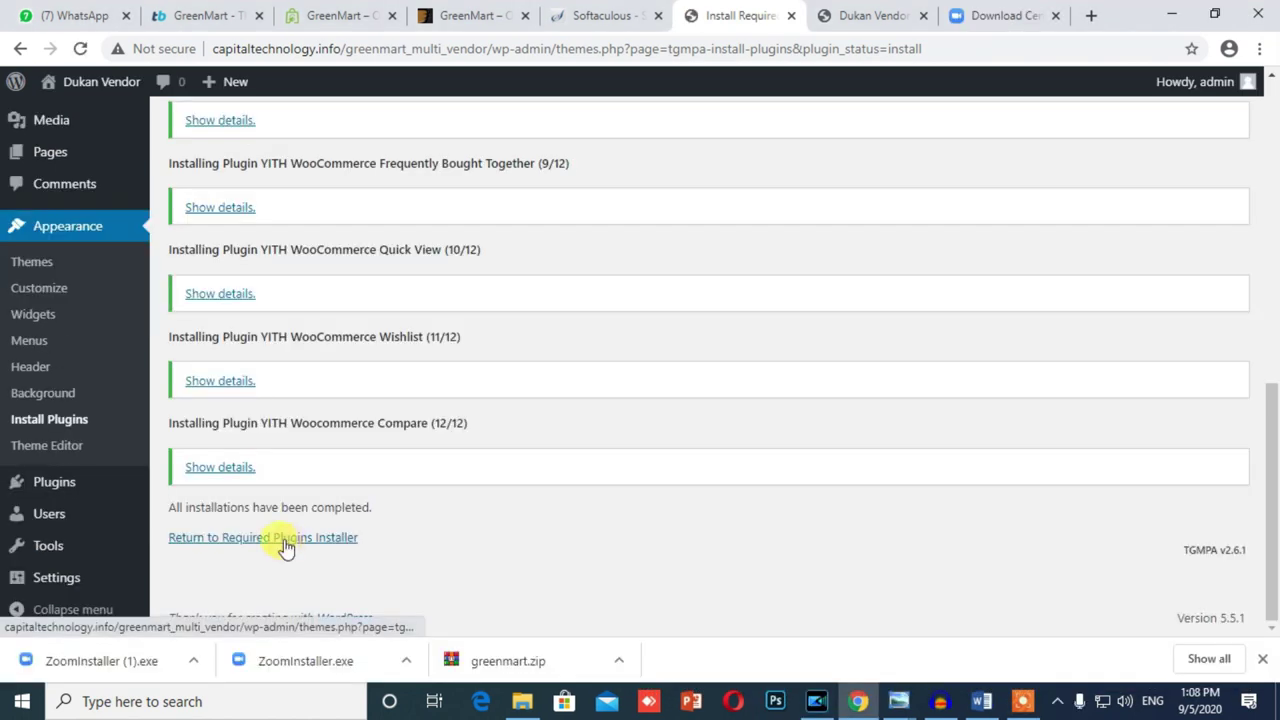
left_click(284, 540)
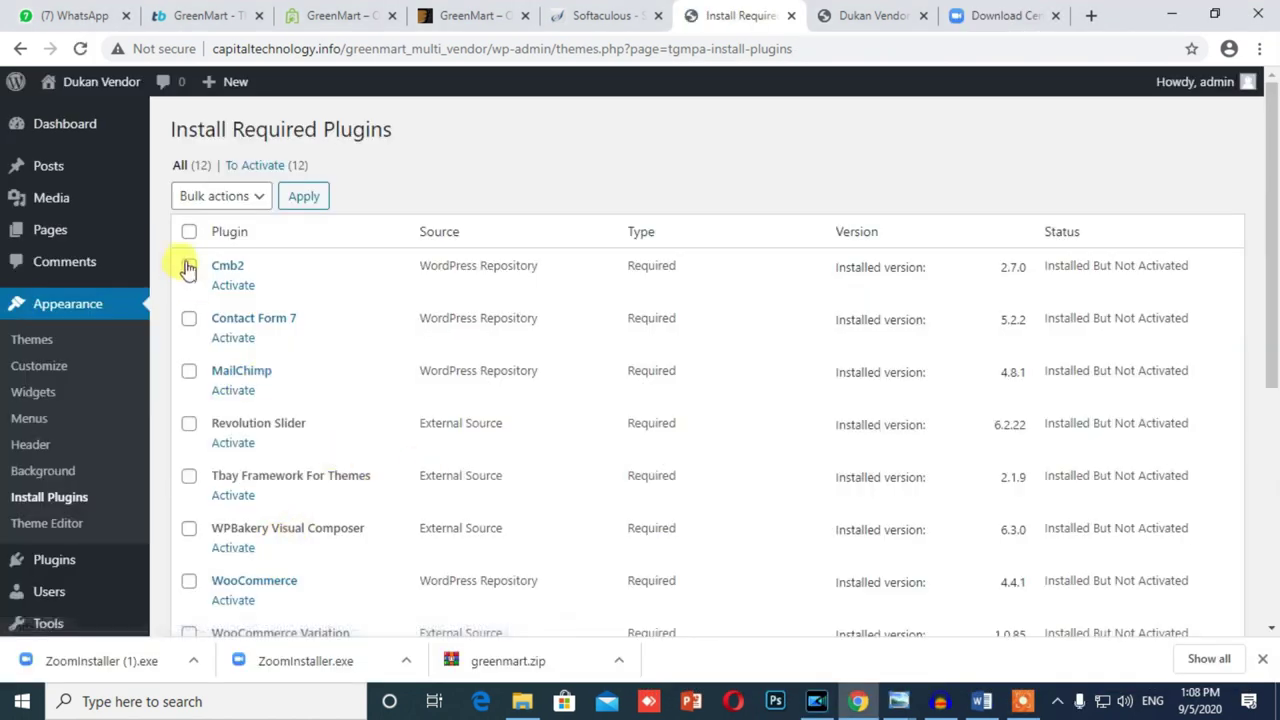
Step: Bulk-activate every installed required plugin, then reload the site's front end to check
left_click(189, 231)
left_click(221, 196)
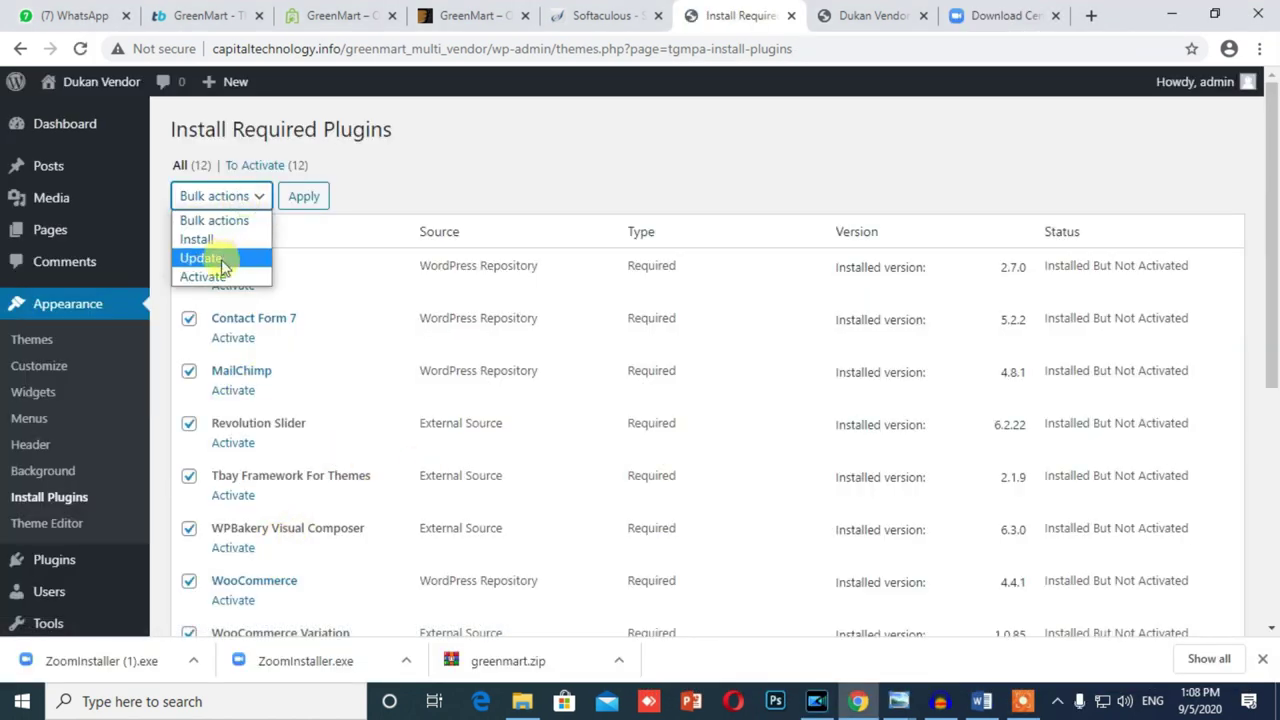
left_click(218, 277)
left_click(306, 197)
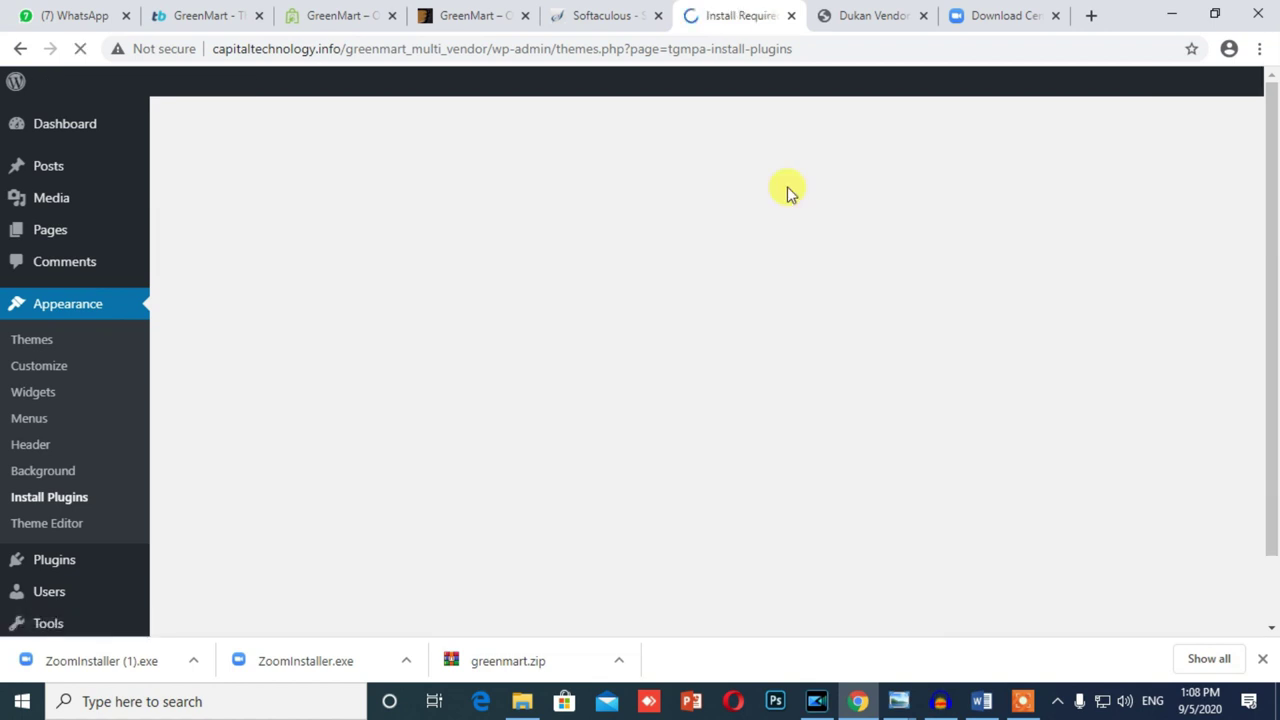
left_click(865, 12)
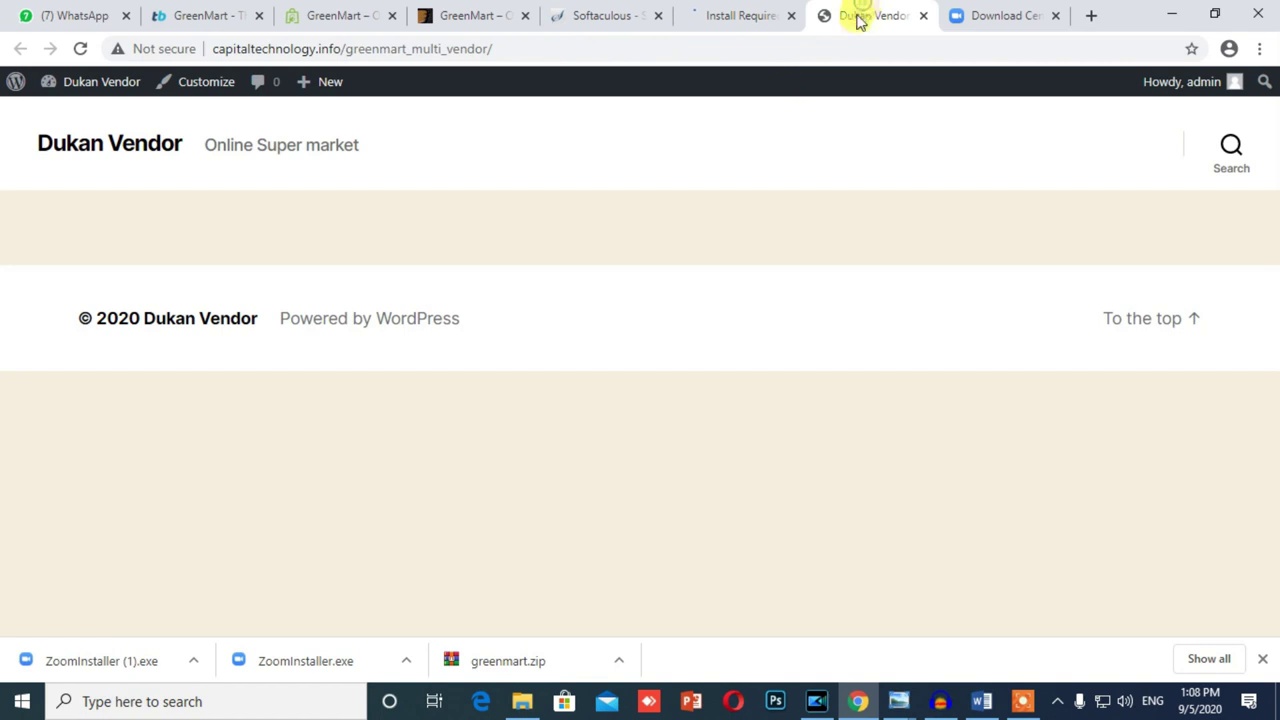
left_click(80, 48)
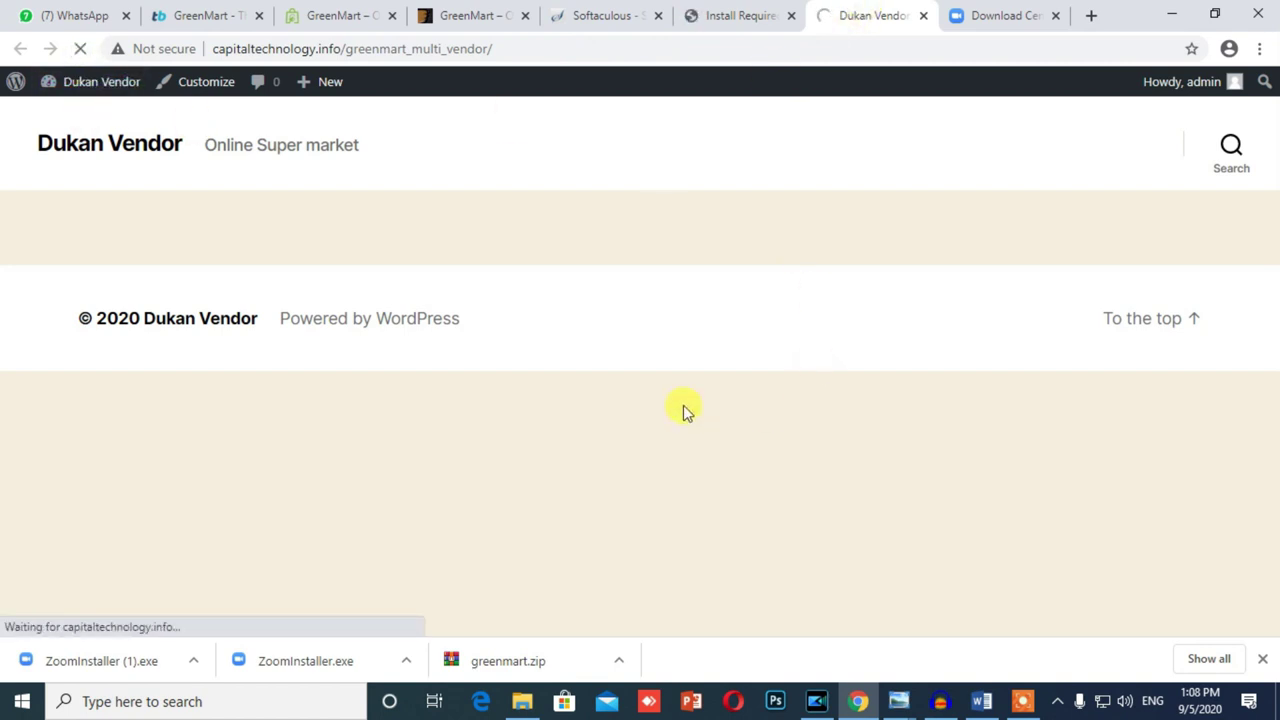
left_click(728, 14)
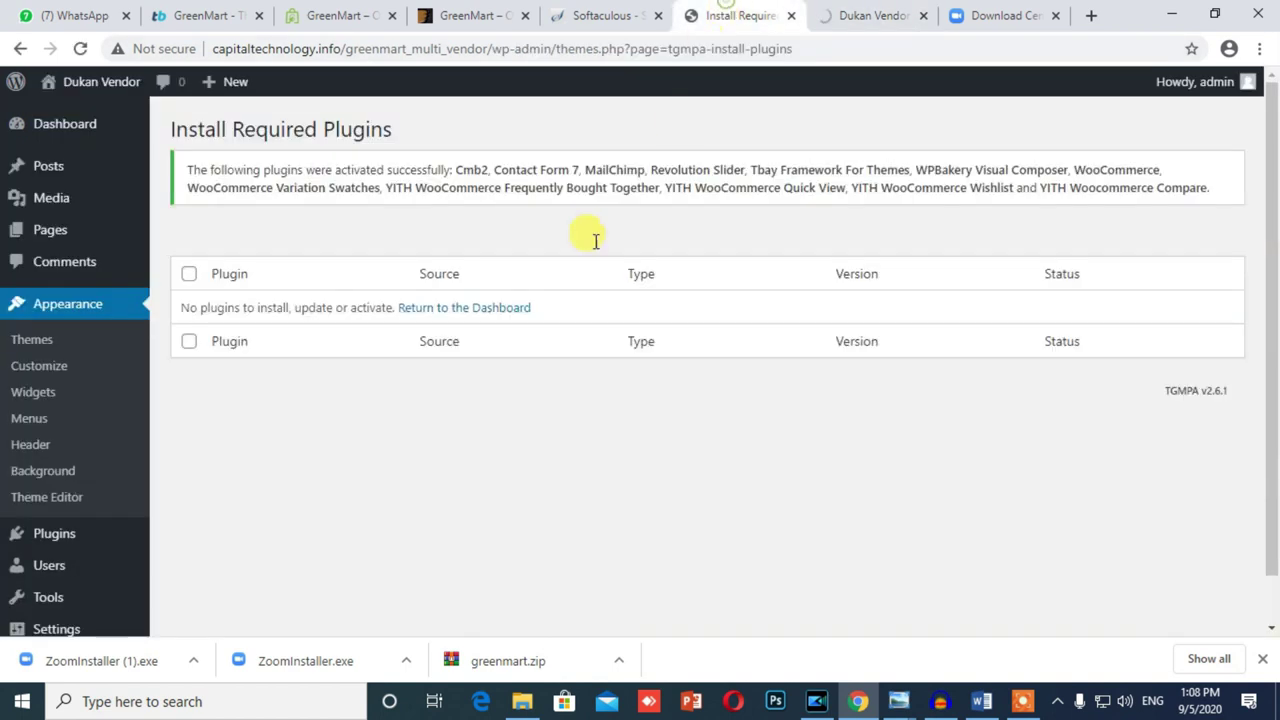
Step: Reload the plugin installer page, then return to the Dukan Vendor front end and its site-name menu
scroll(490, 383, "down", 1)
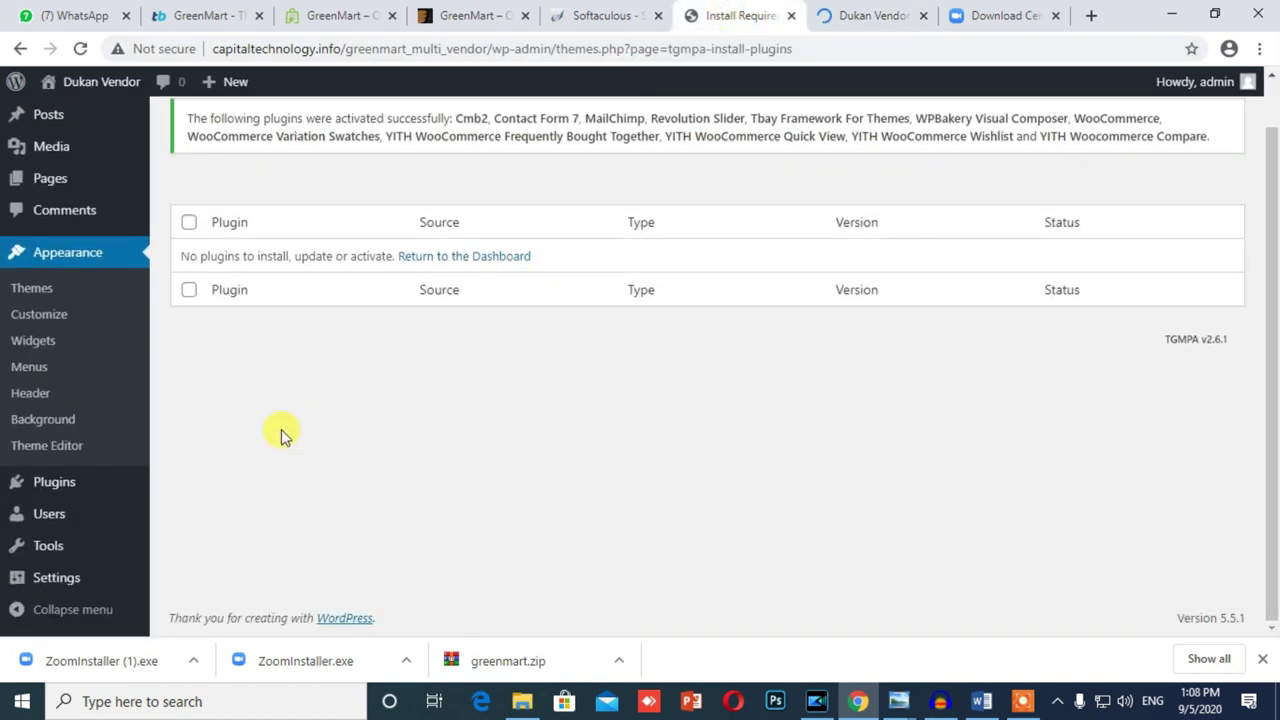
mouse_move(40, 548)
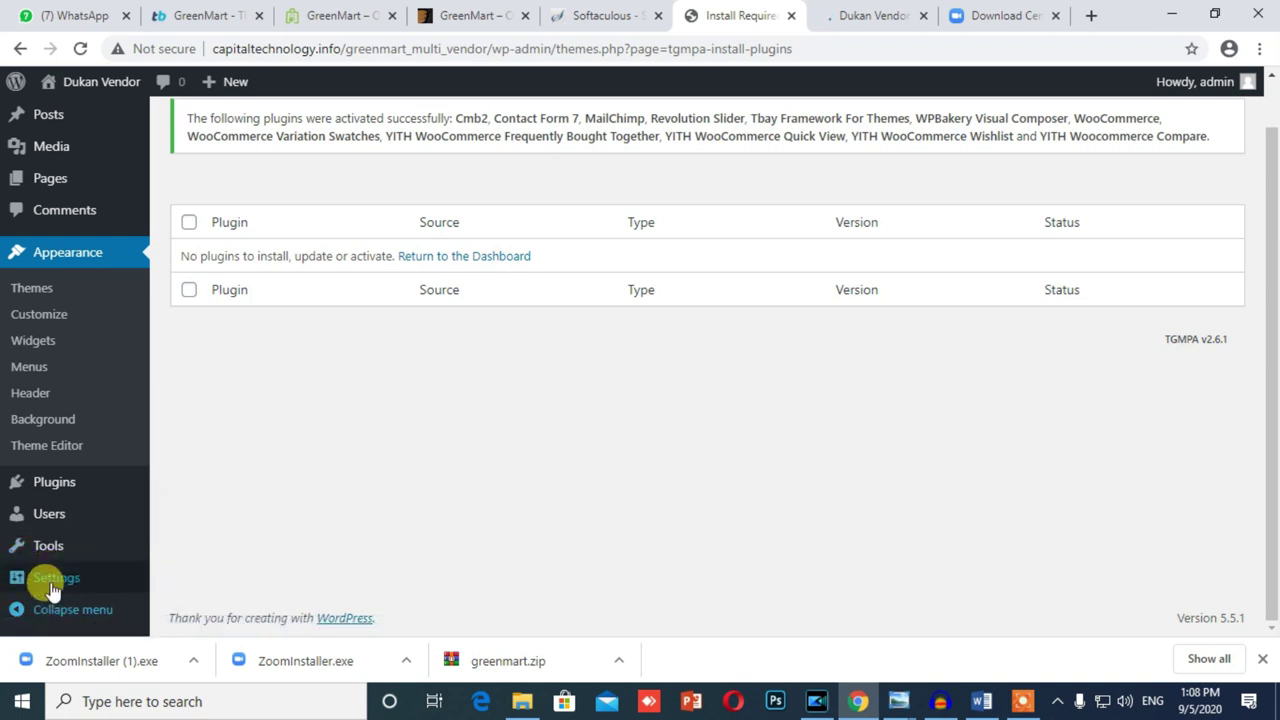
mouse_move(52, 588)
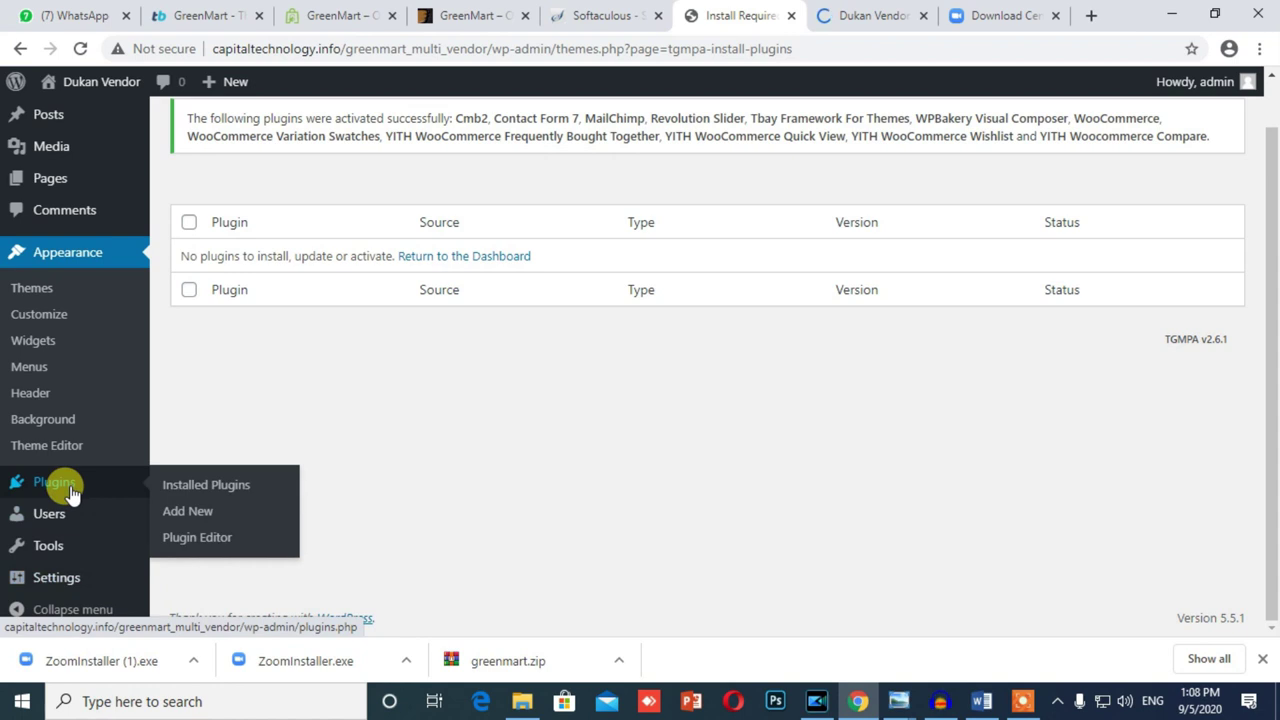
scroll(65, 486, "up", 1)
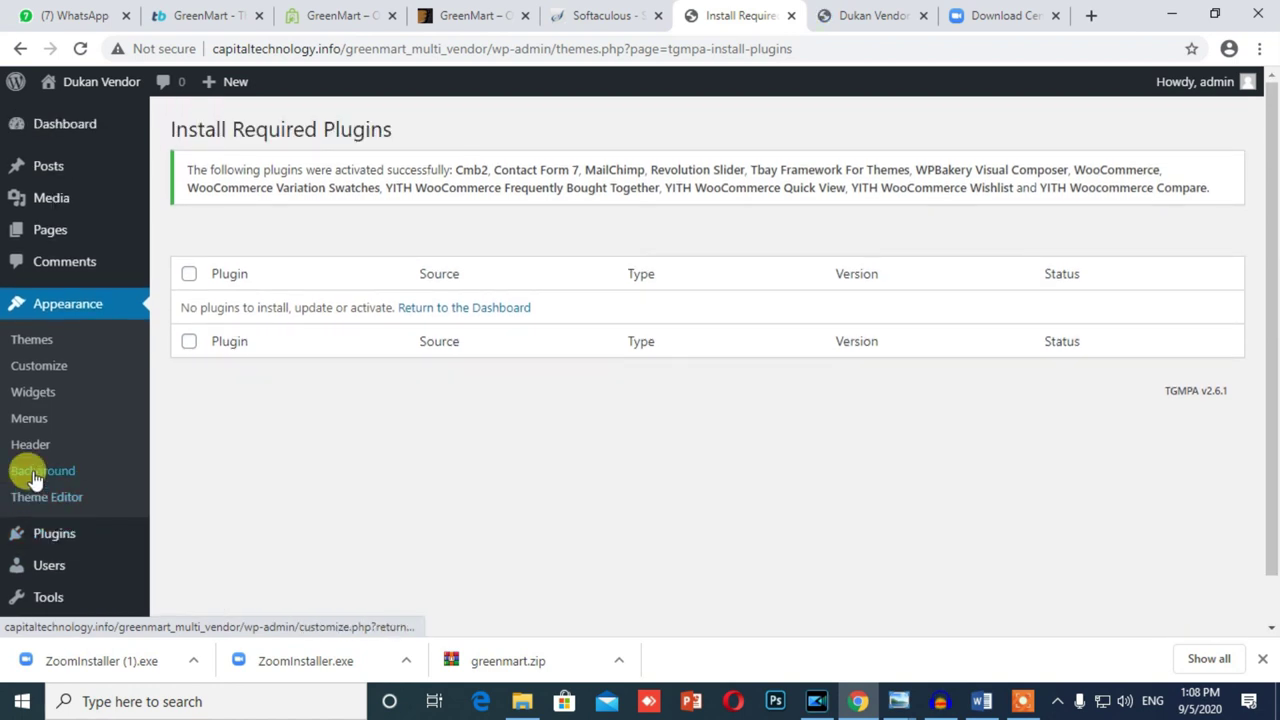
scroll(78, 355, "down", 1)
scroll(75, 350, "up", 1)
left_click(80, 49)
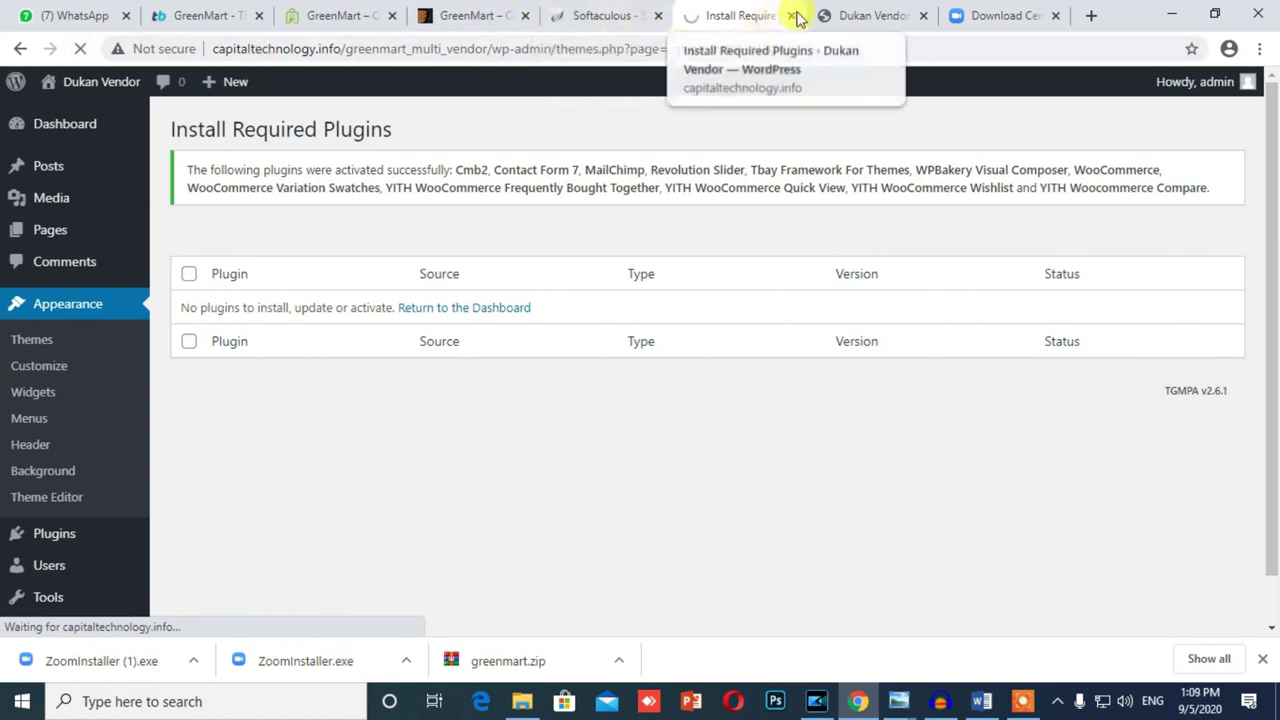
left_click(865, 15)
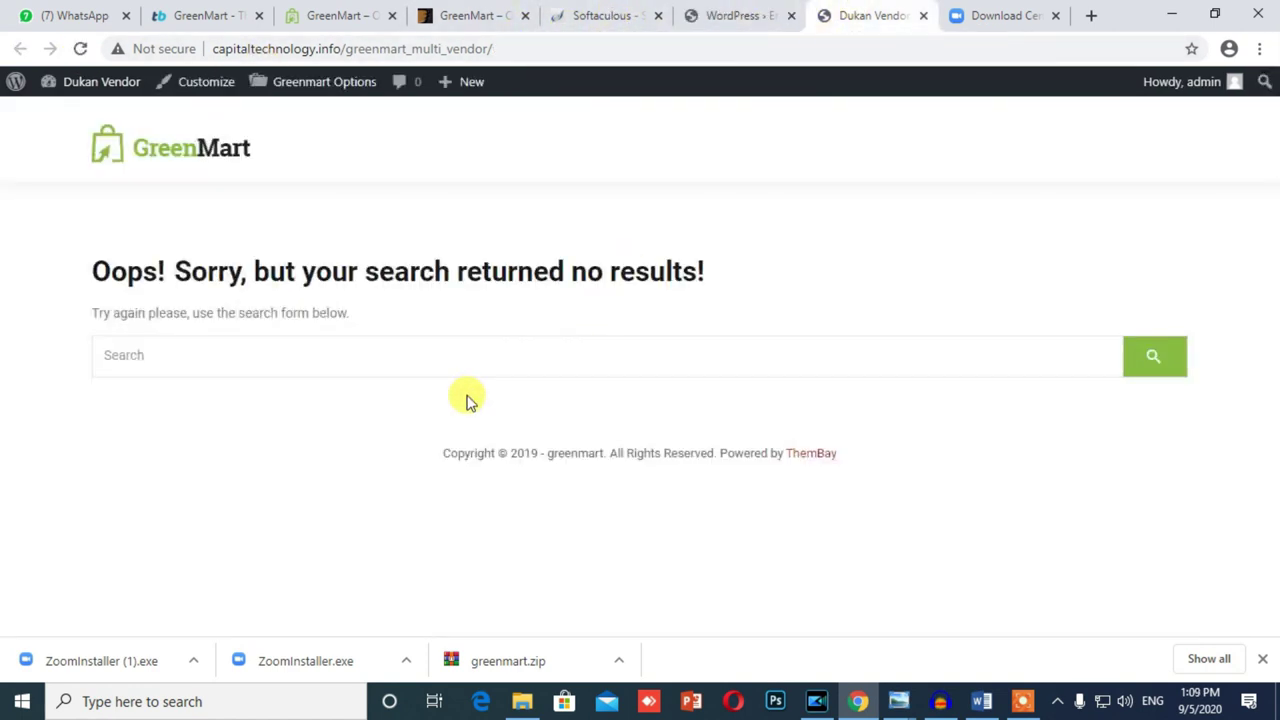
left_click(690, 16)
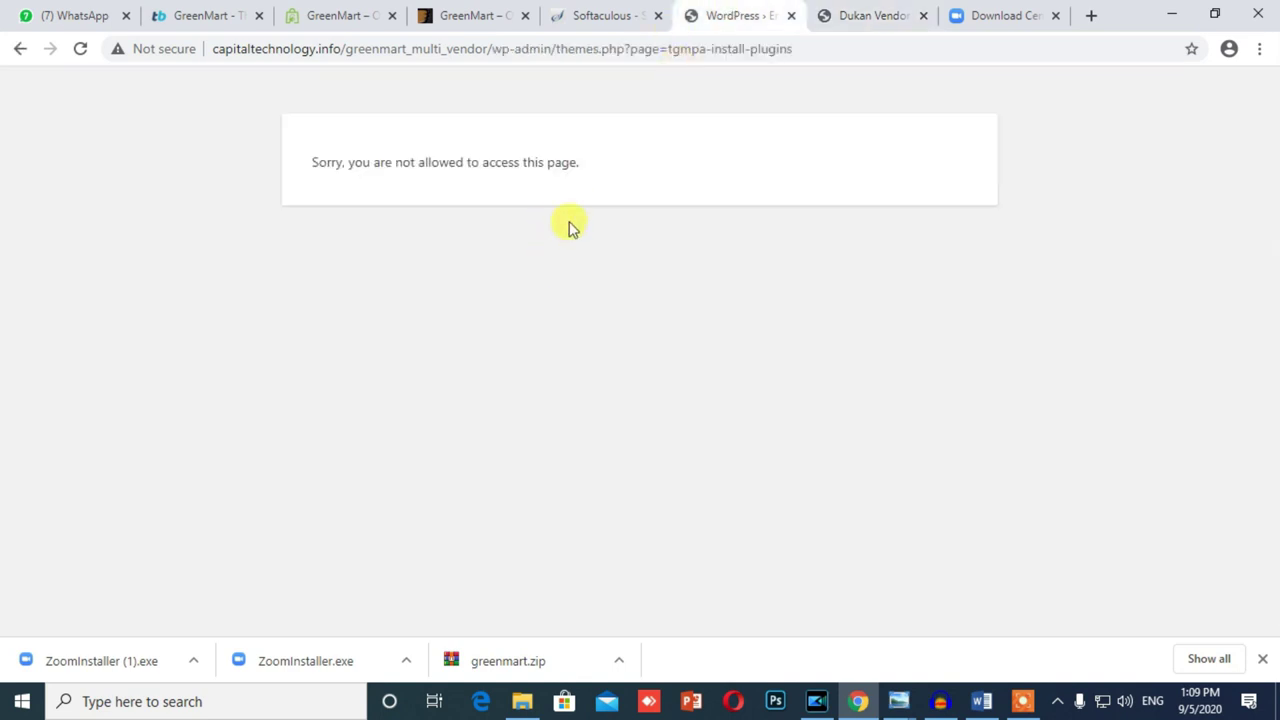
left_click(834, 16)
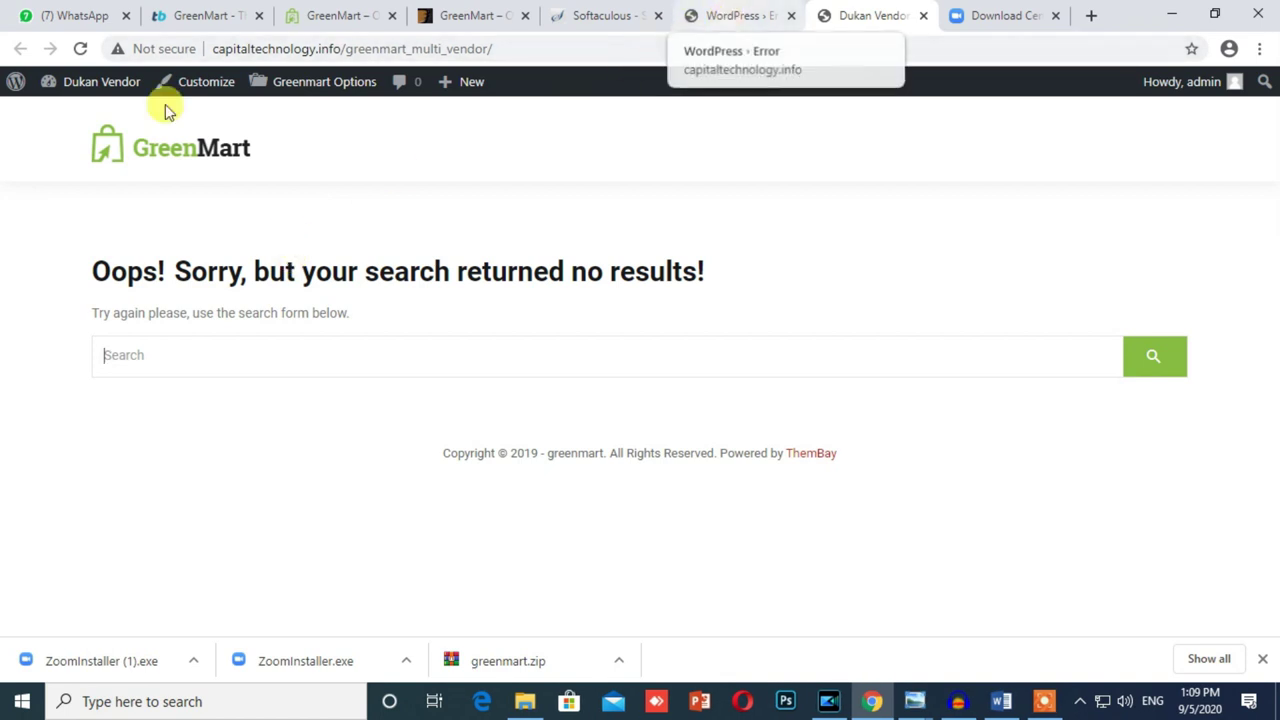
mouse_move(94, 86)
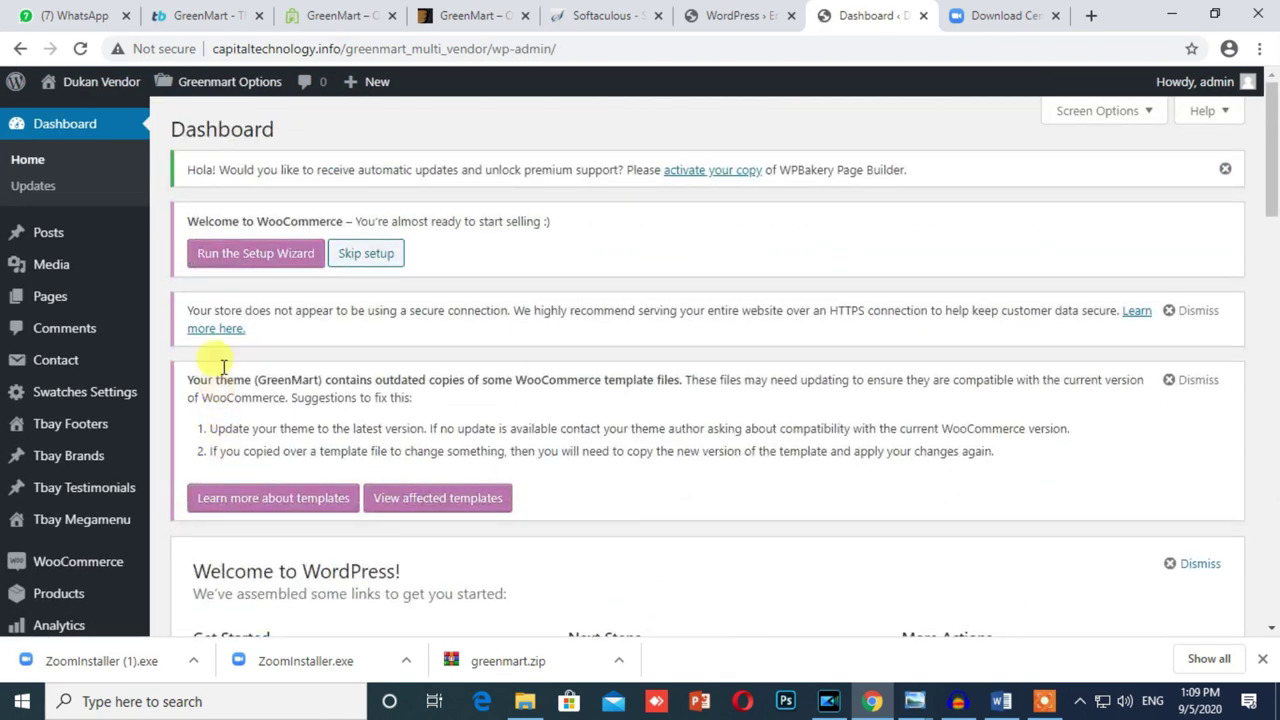
Step: Run the WooCommerce Setup Wizard and accept the guided setup with Yes please
left_click(234, 257)
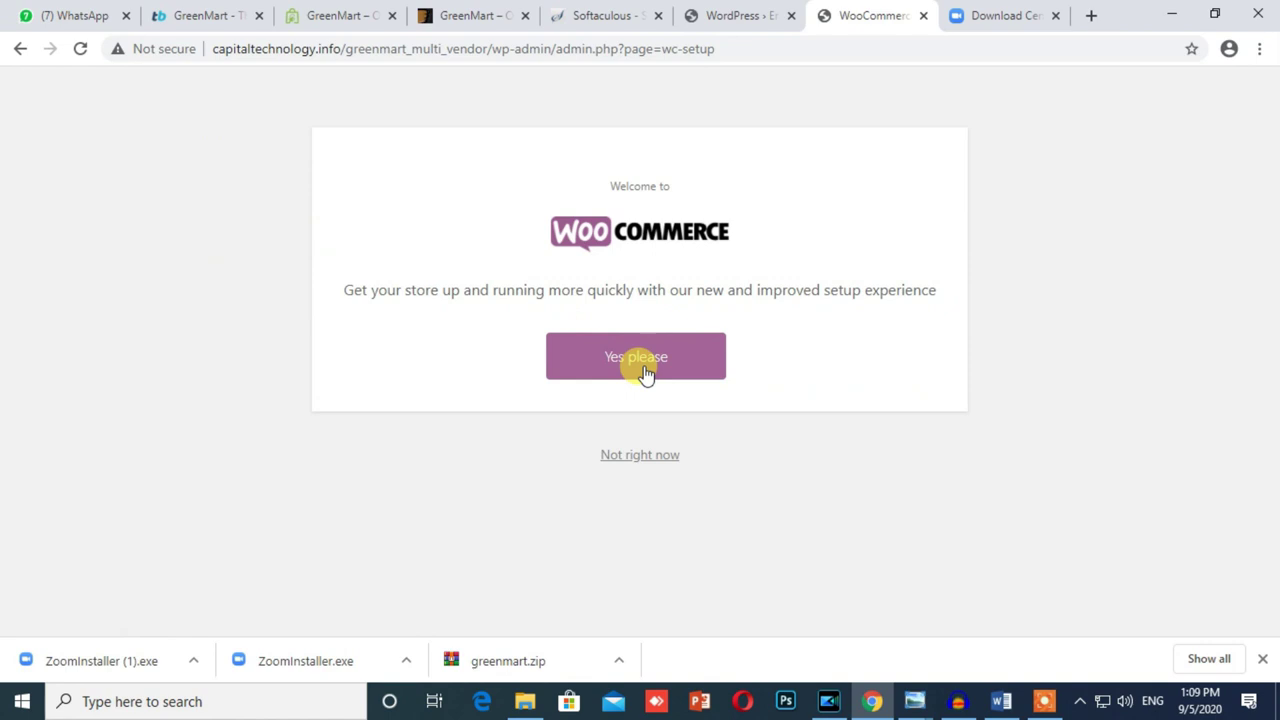
left_click(609, 362)
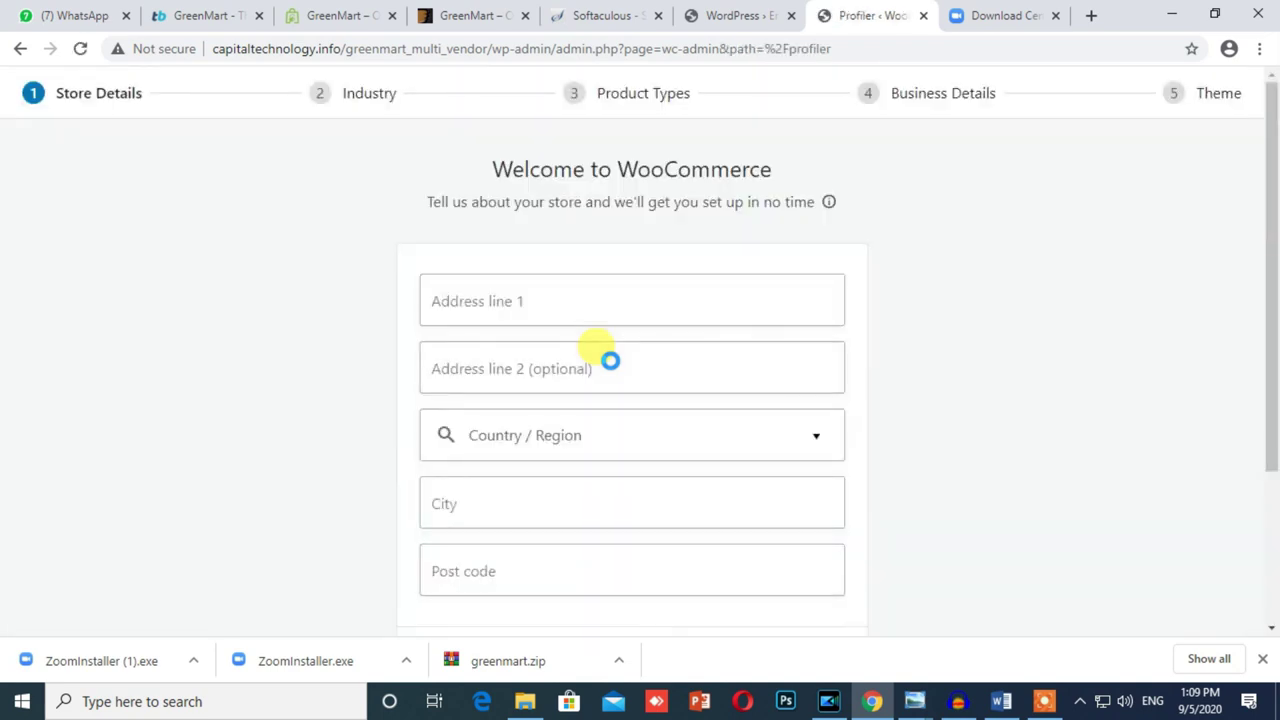
Step: Enter the store's two address lines, region India — Delhi, city and post code
left_click(523, 303)
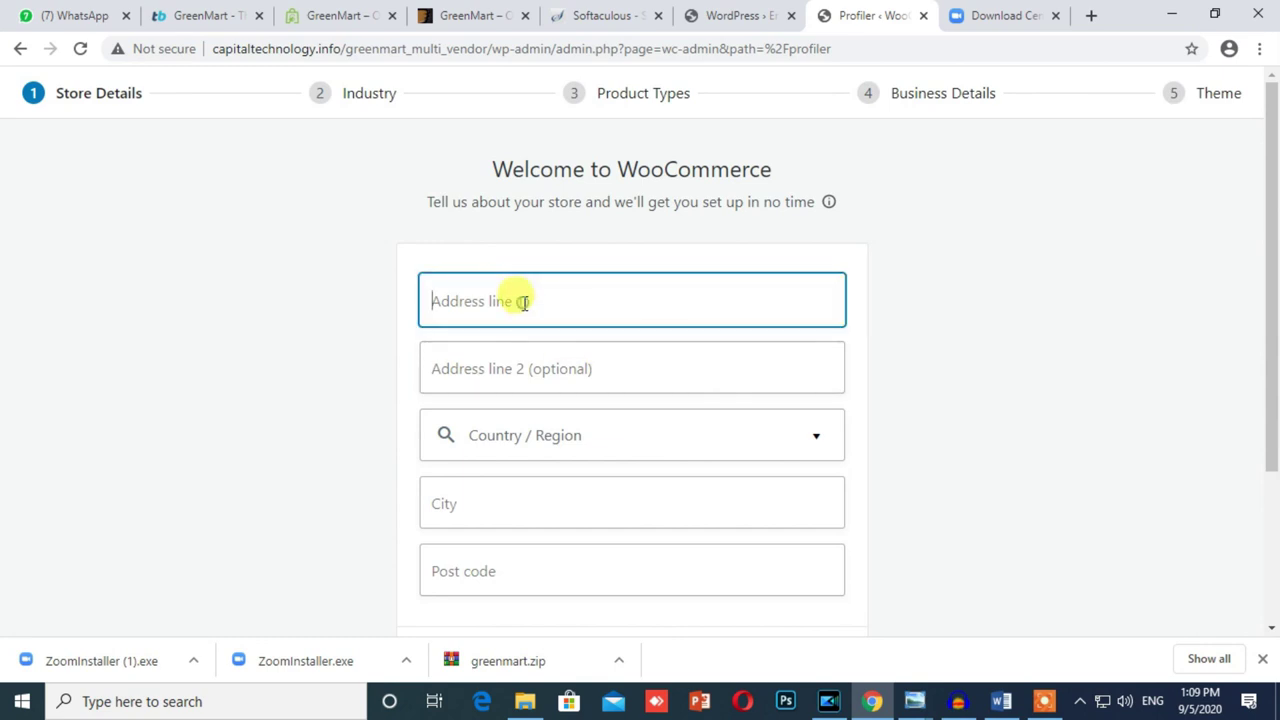
type("R")
key("BackSpace")
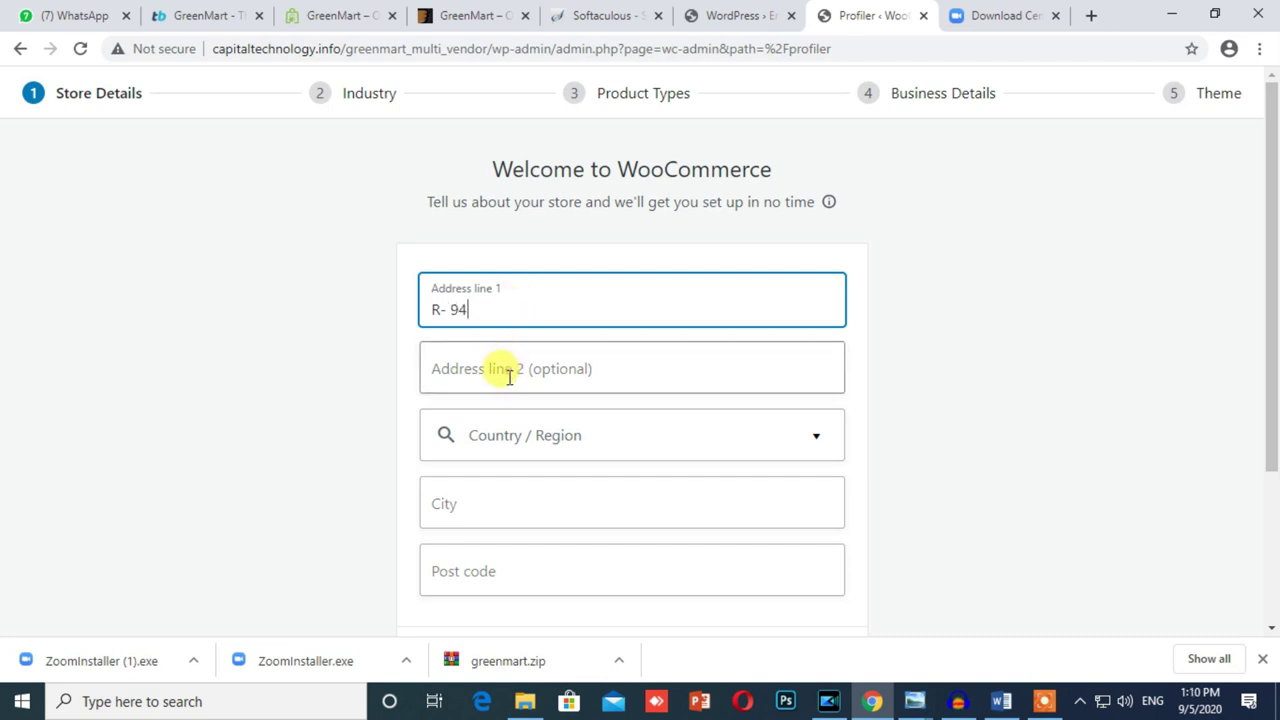
left_click(507, 371)
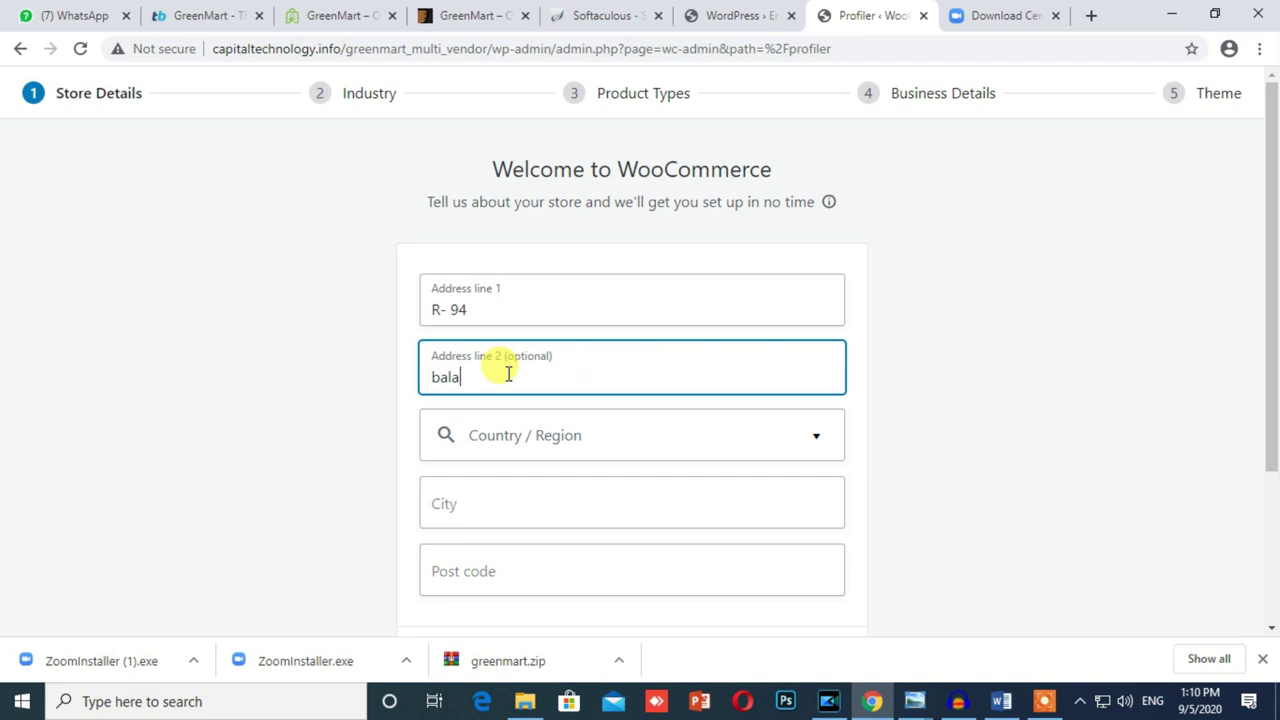
left_click(500, 437)
type("inda")
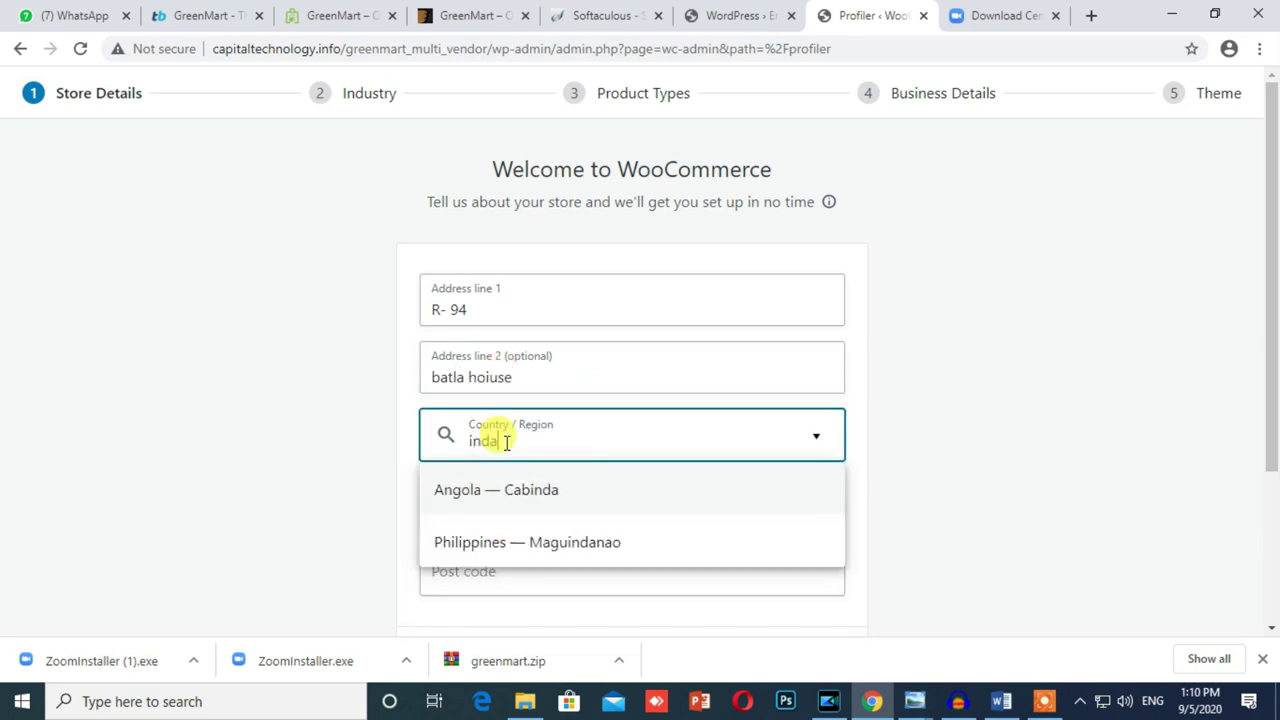
left_click(491, 511)
type("New delhi")
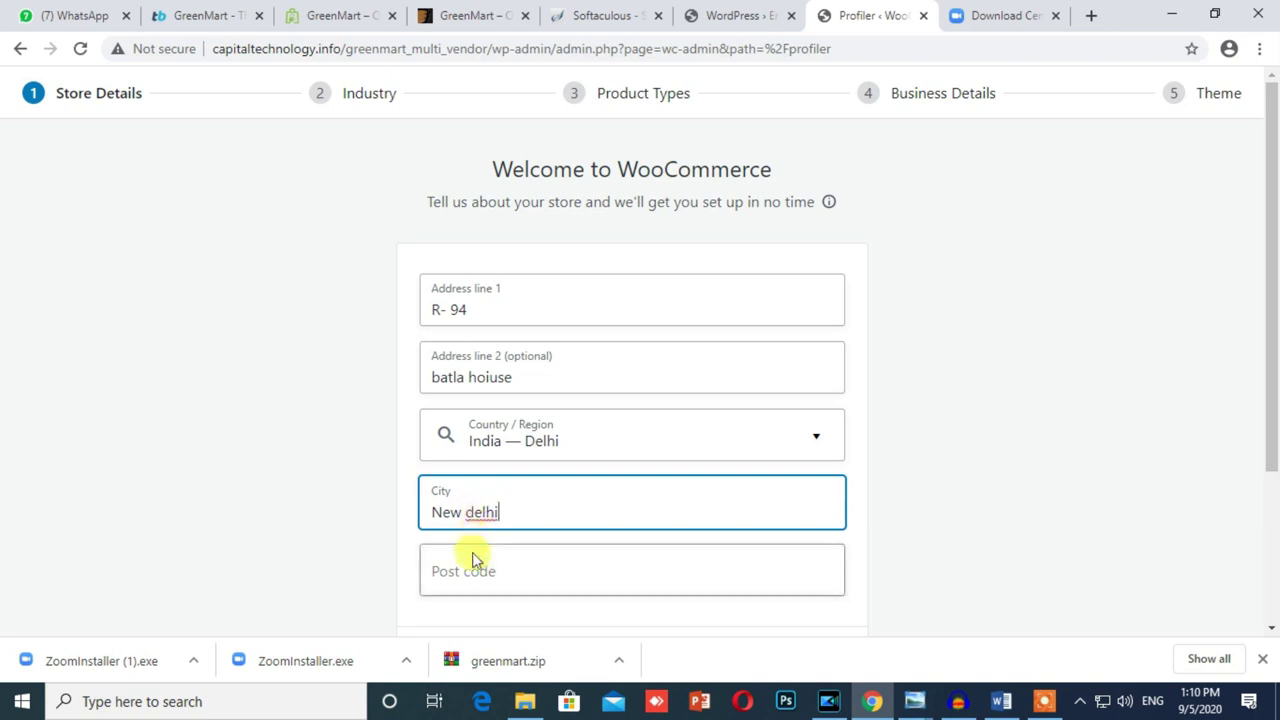
left_click(465, 570)
type("110025")
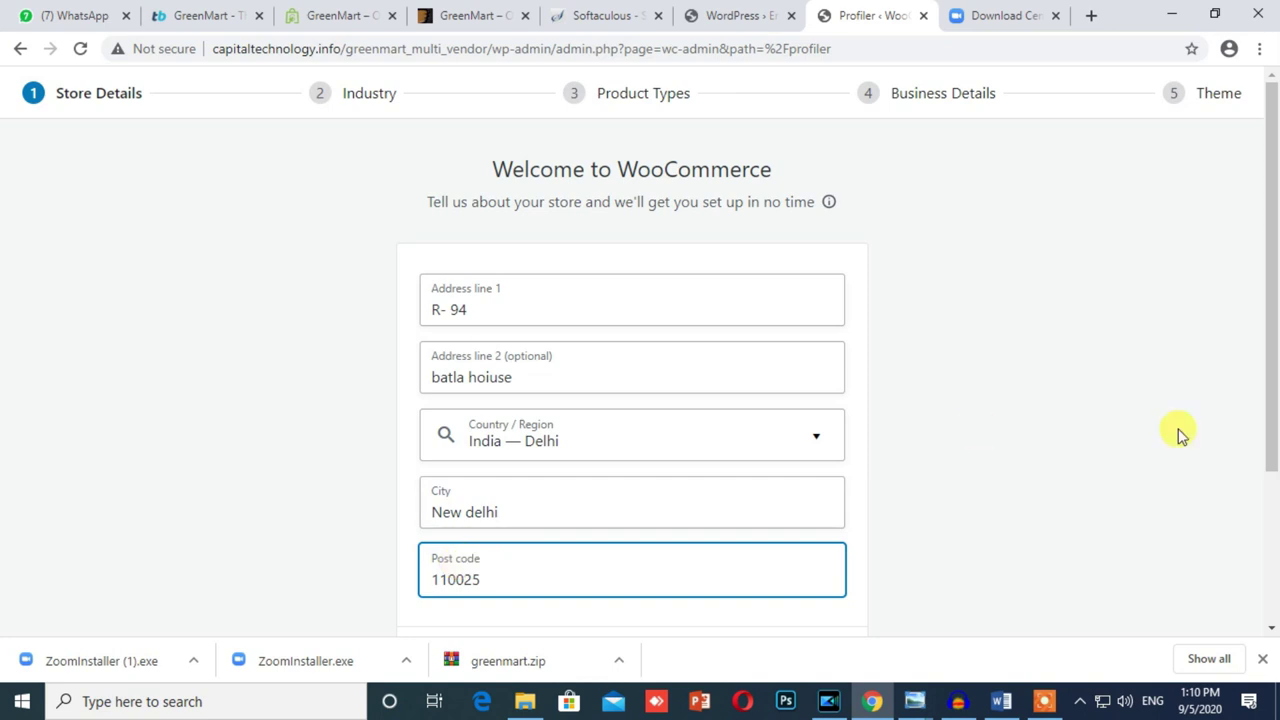
Step: Tick the client-store checkbox, submit the details, and opt into usage tracking
left_click(1174, 429)
left_click_drag(1269, 420, 1269, 509)
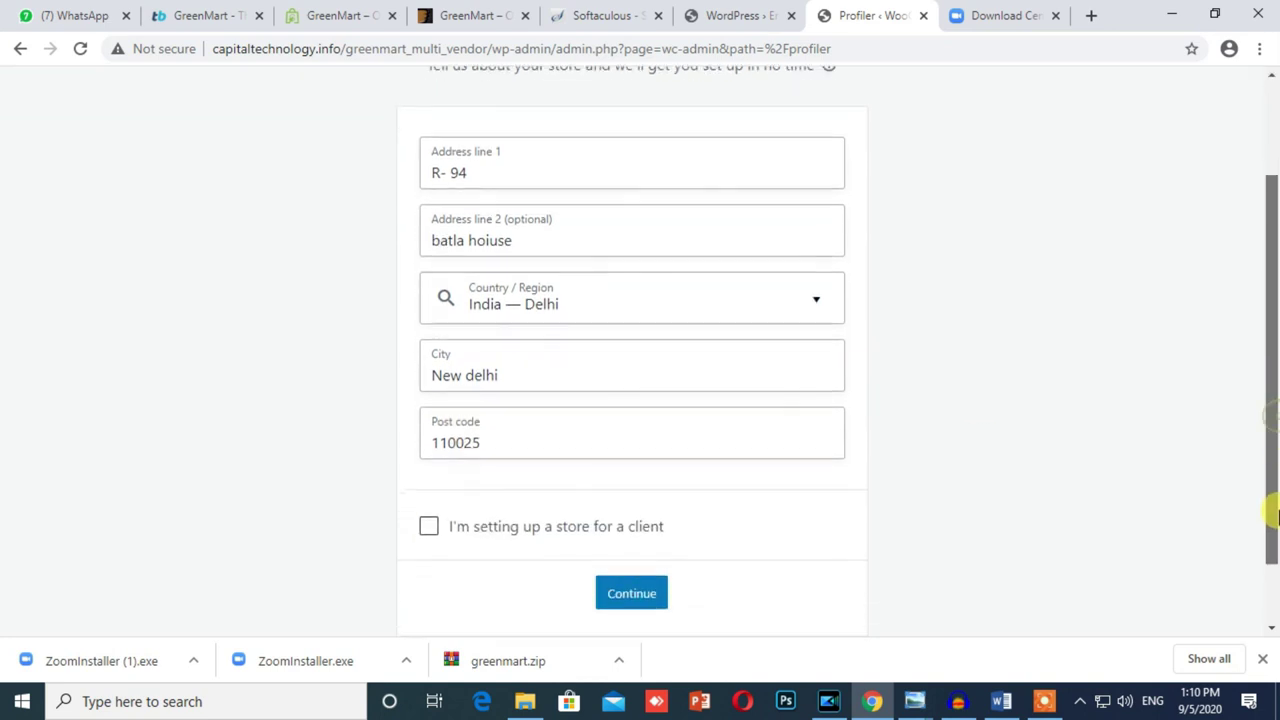
left_click(428, 518)
left_click(620, 587)
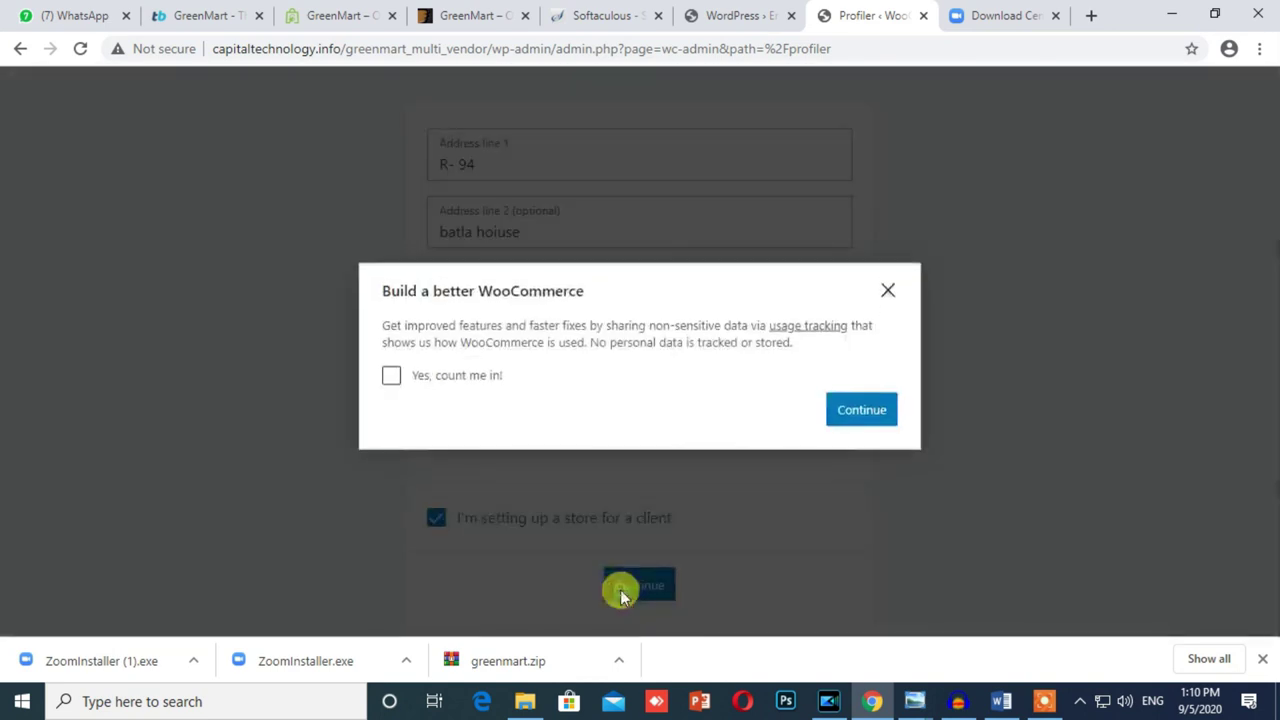
left_click(391, 371)
left_click(859, 410)
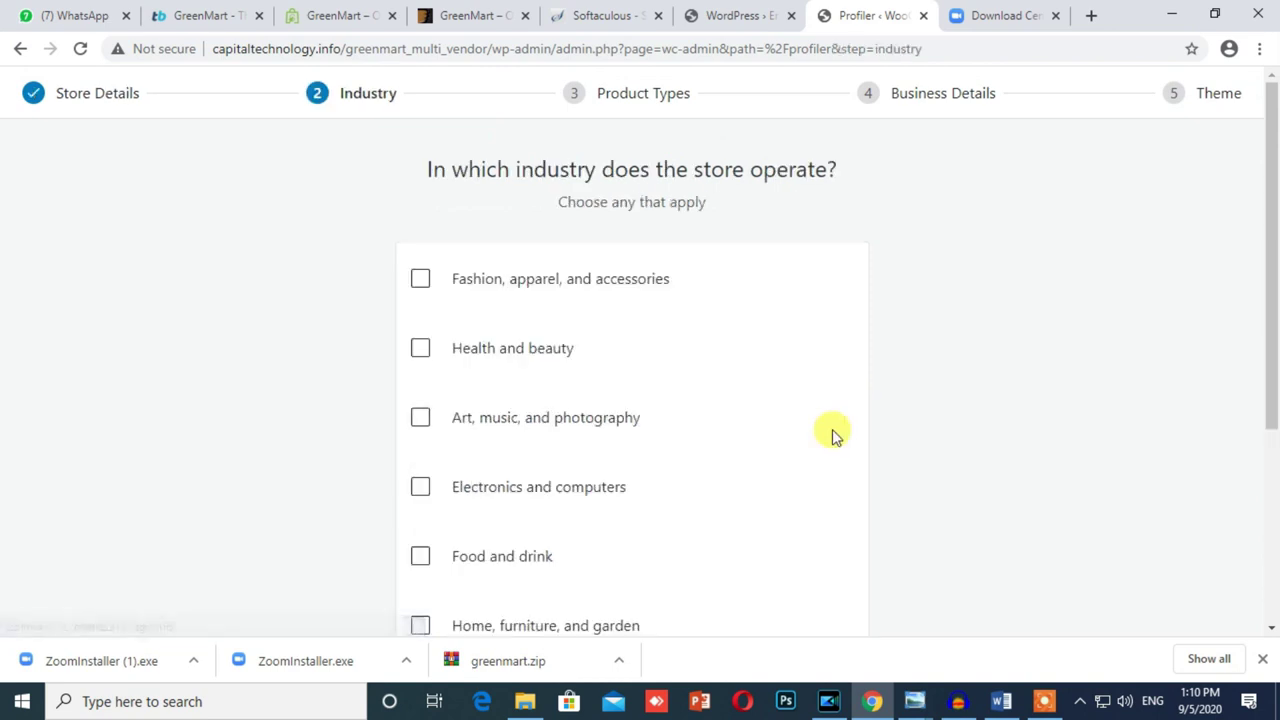
Step: Add Health and beauty, Art/music/photography, Electronics and computers, and Food and drink as industries
scroll(830, 430, "down", 3)
scroll(723, 502, "up", 3)
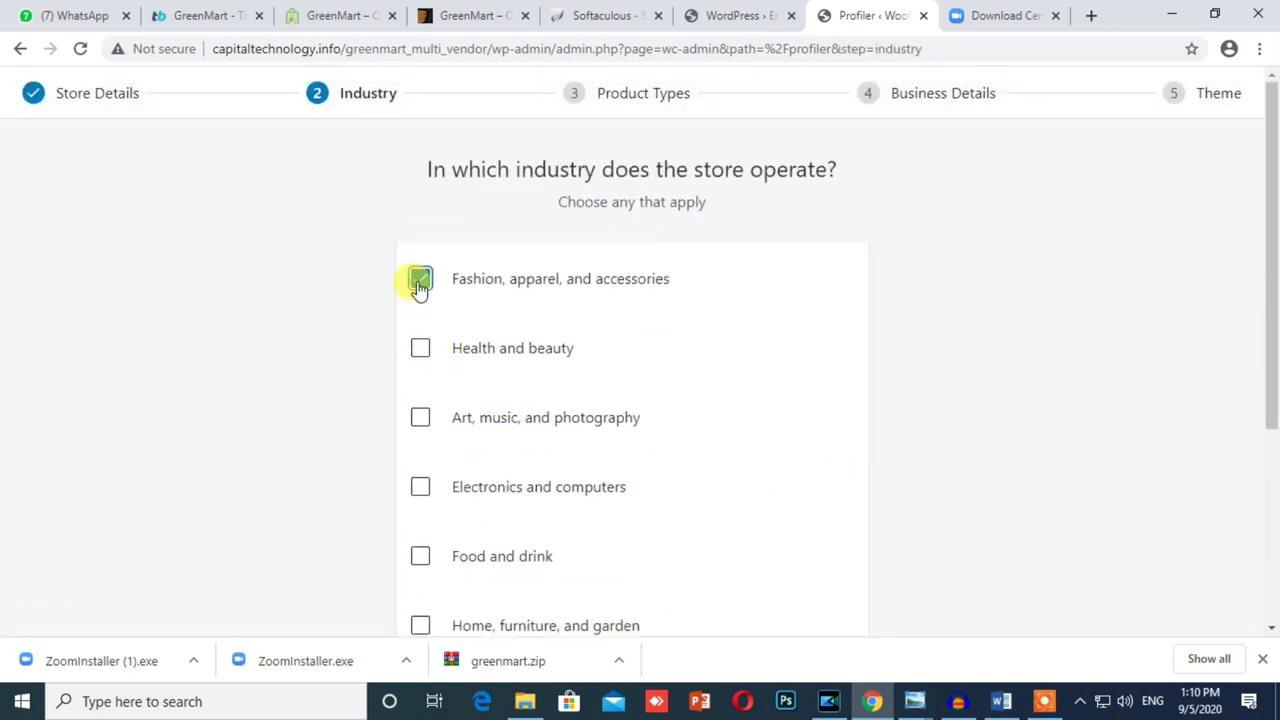
left_click(421, 350)
left_click(421, 420)
left_click(421, 489)
left_click(421, 558)
Step: Add Home/furniture/garden and Education, leave Travel and Other unticked, and continue
scroll(586, 543, "down", 2)
left_click(418, 442)
left_click(420, 576)
left_click(418, 507)
scroll(472, 528, "down", 2)
left_click(419, 458)
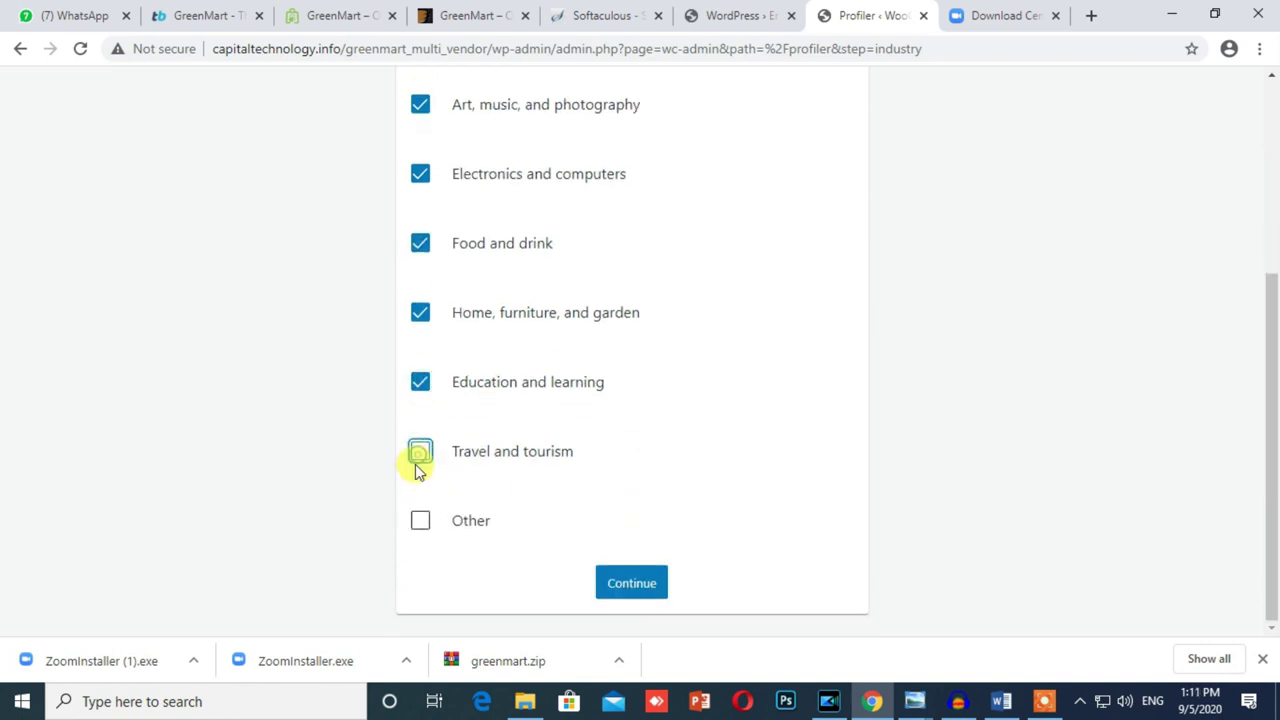
left_click(423, 526)
left_click(428, 528)
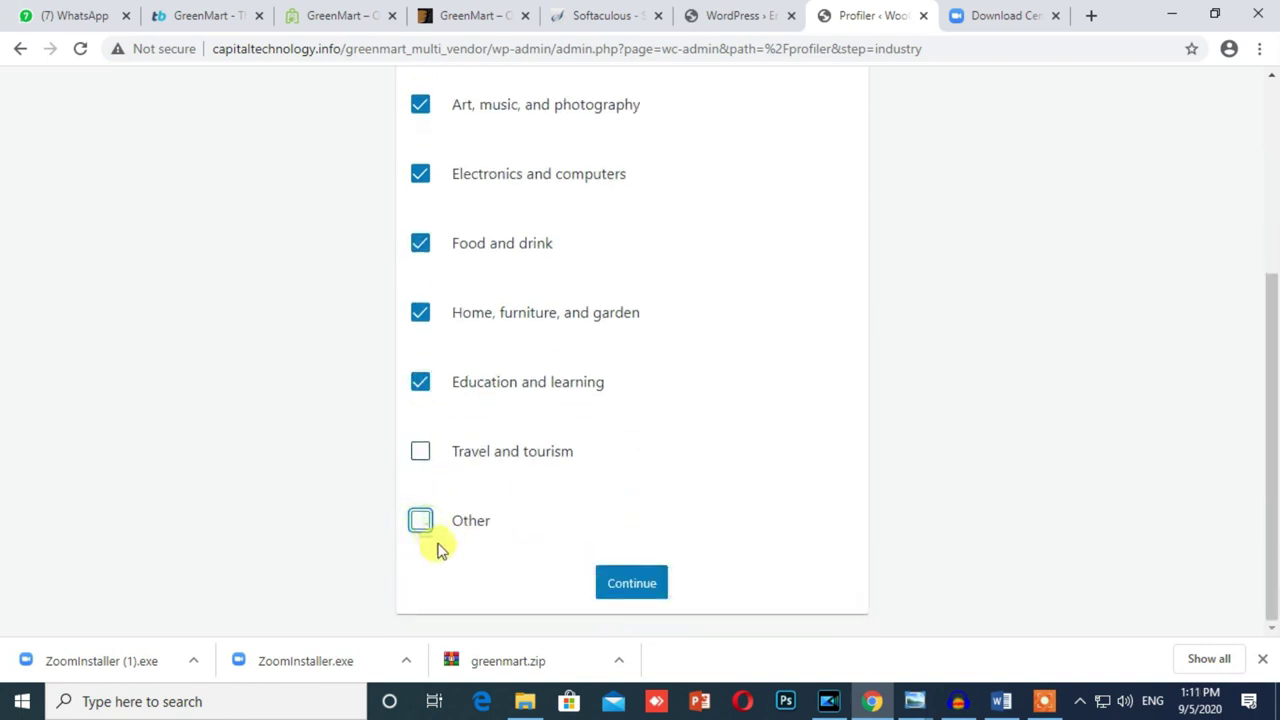
left_click(639, 590)
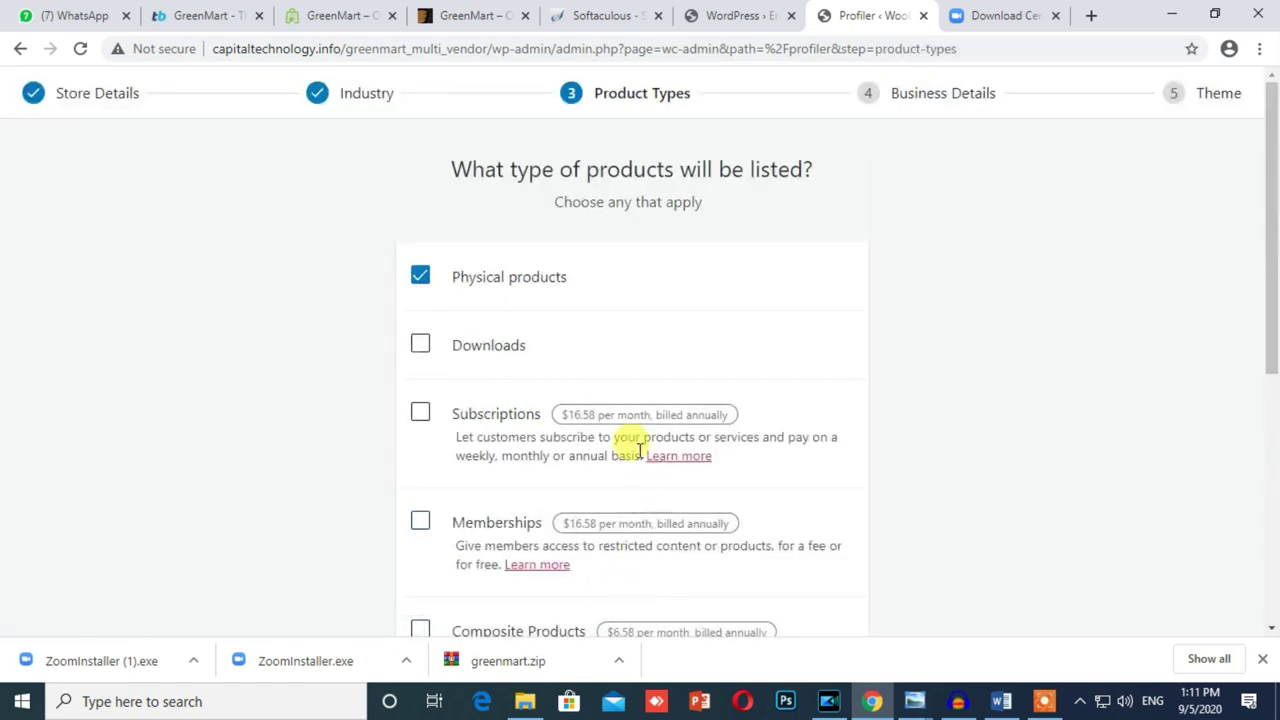
Step: Submit the Product Types step with only Physical products ticked
scroll(686, 288, "down", 4)
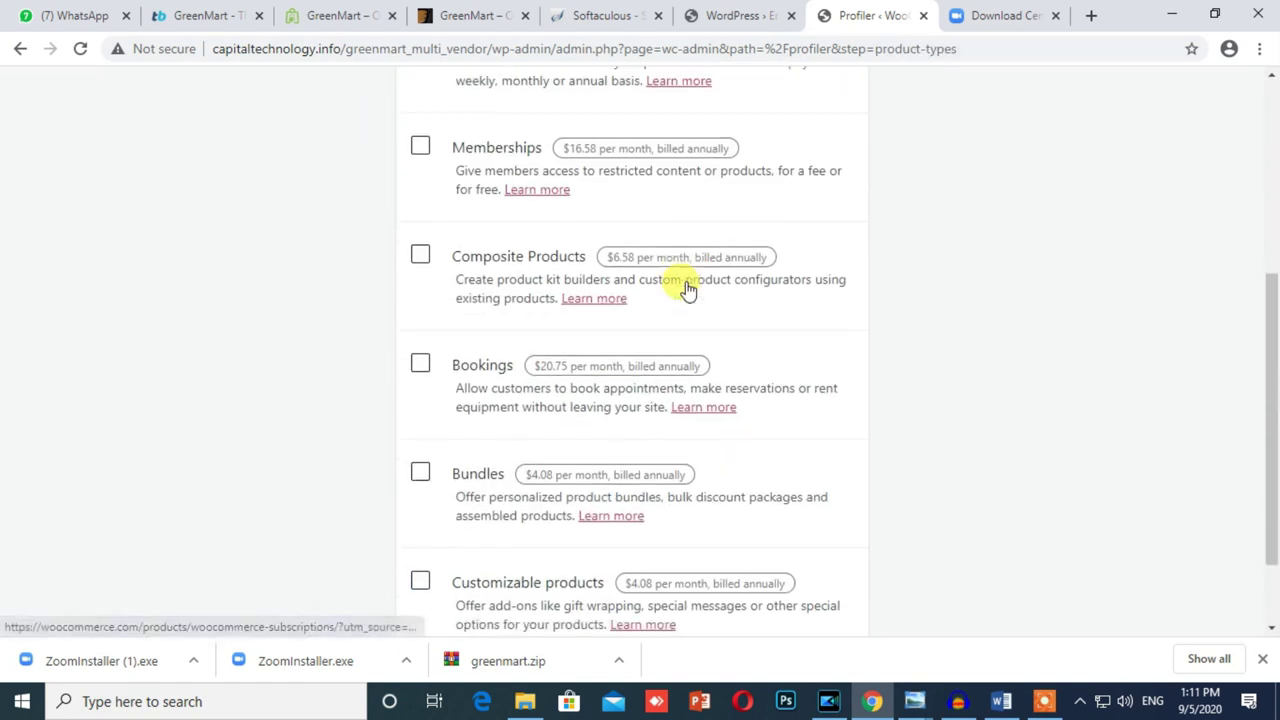
scroll(688, 290, "up", 2)
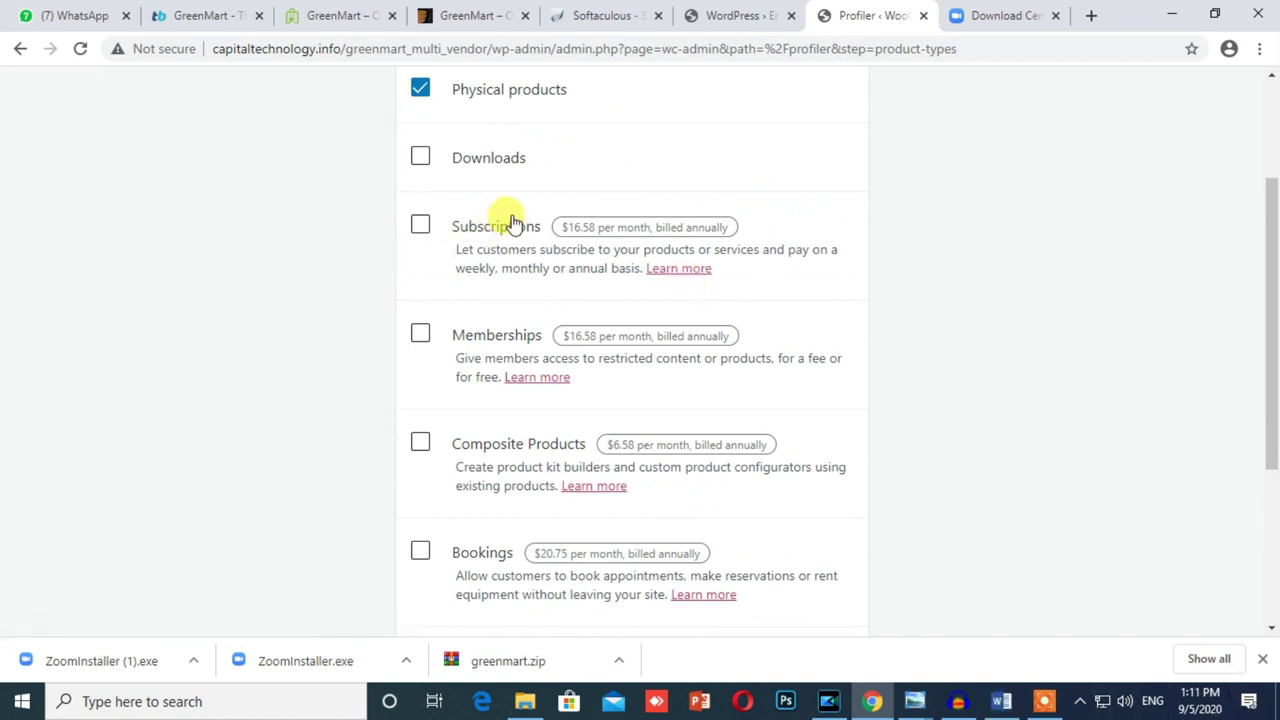
scroll(505, 150, "down", 3)
left_click(630, 585)
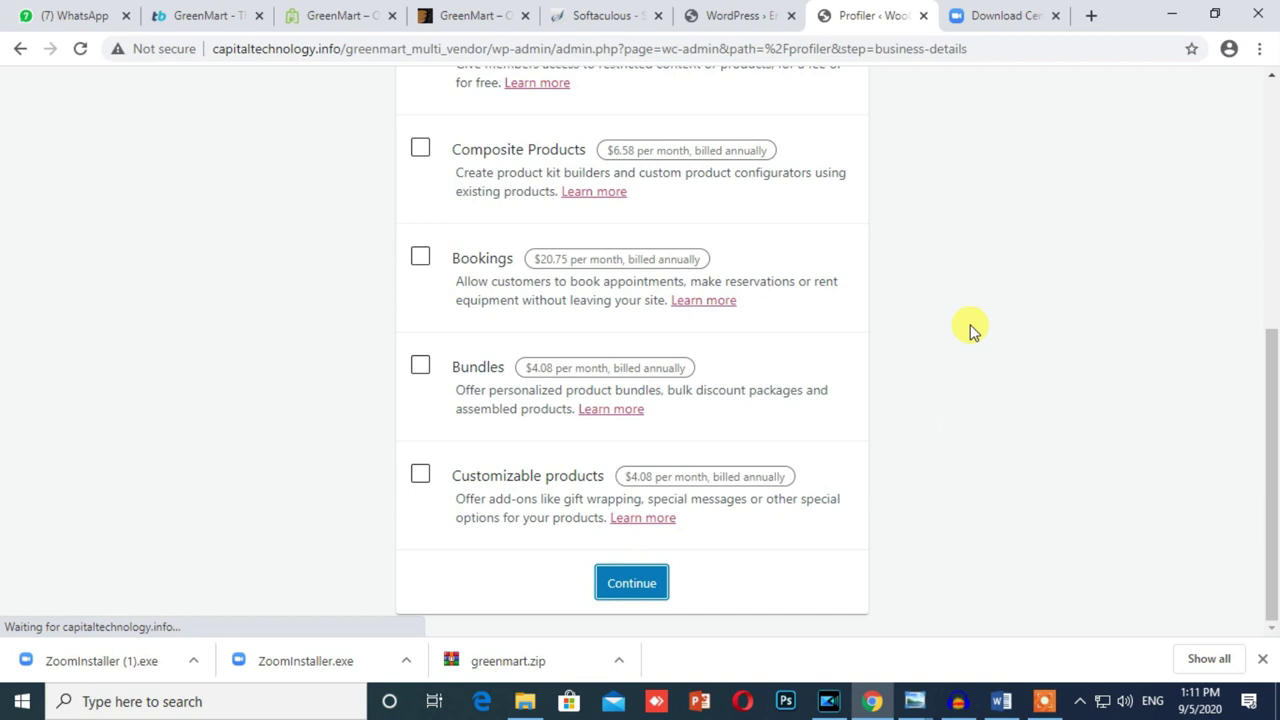
Step: Set 1,000+ products, No to selling elsewhere, and skip Google Ads, Mailchimp and Facebook plugins
left_click(763, 322)
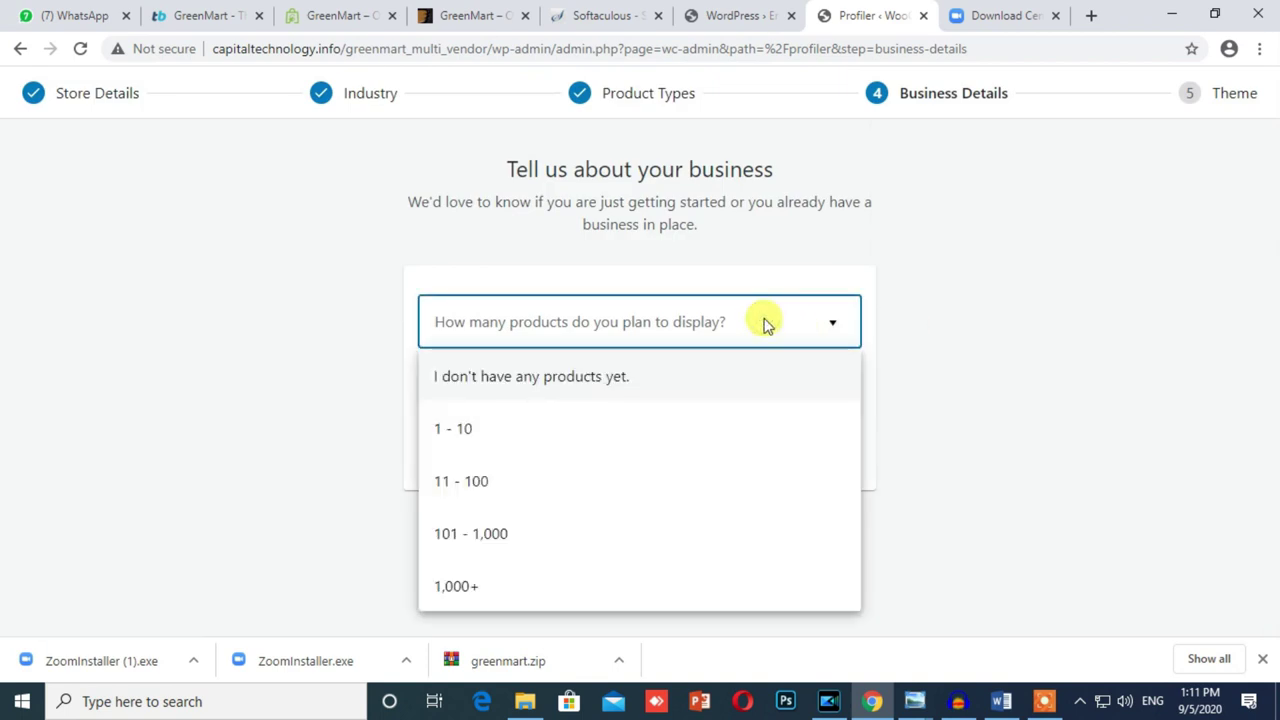
left_click(509, 584)
left_click(540, 405)
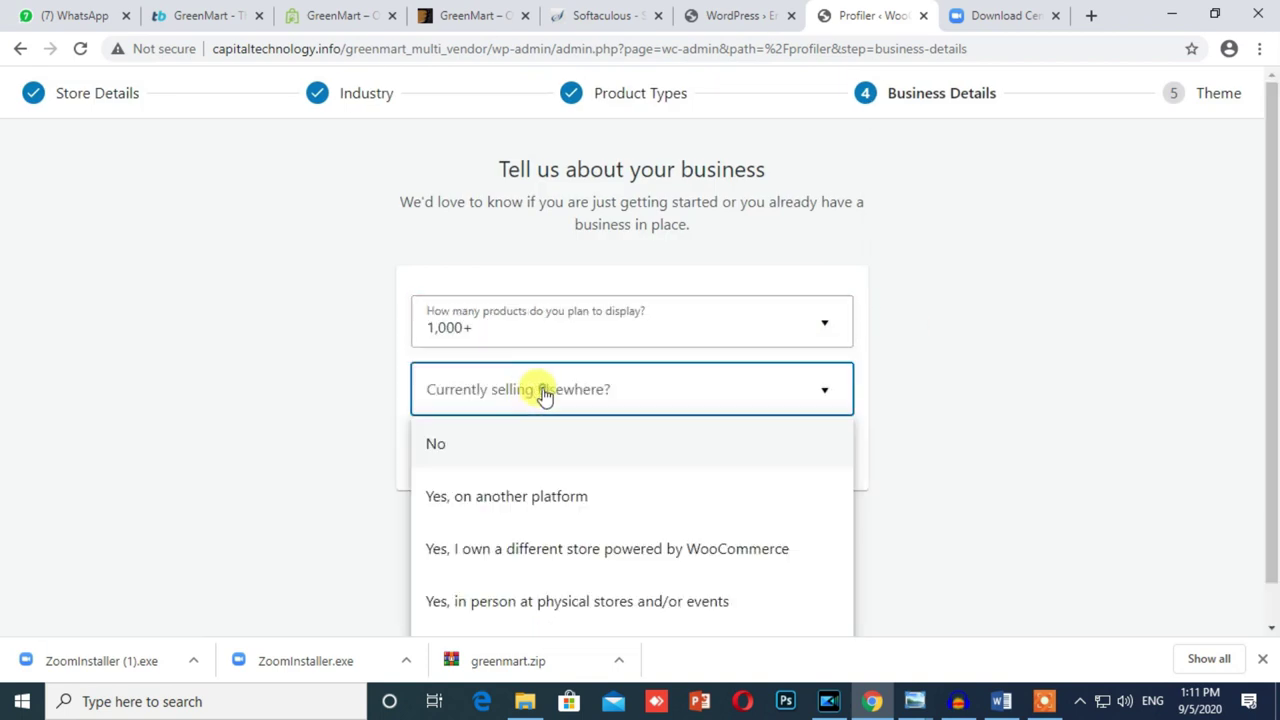
left_click(466, 457)
scroll(1033, 483, "down", 1)
scroll(1033, 483, "down", 2)
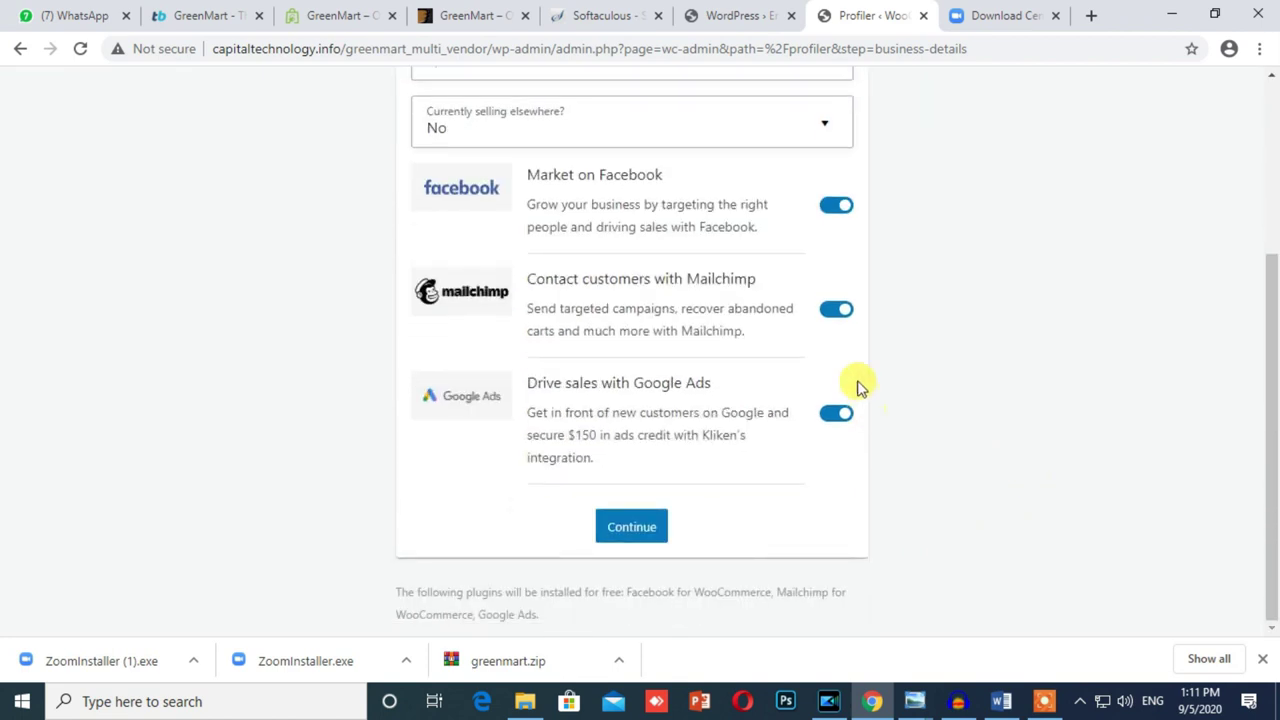
left_click(833, 415)
left_click(838, 312)
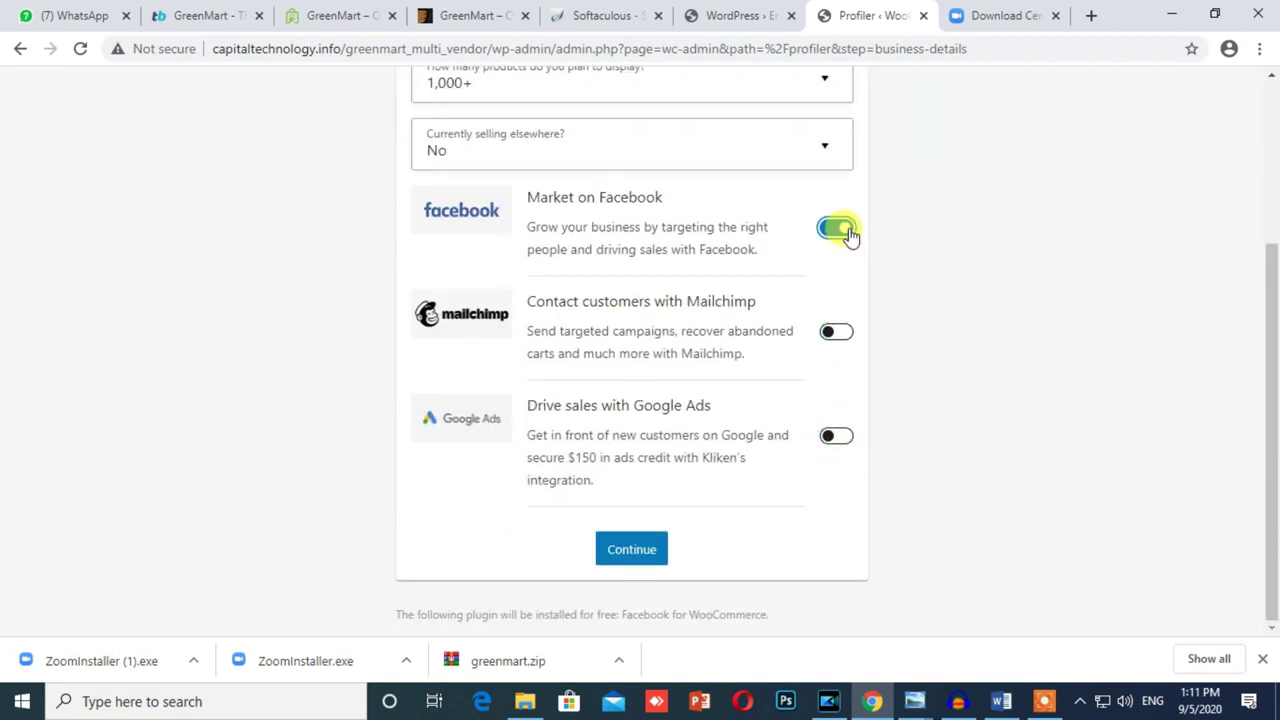
left_click(845, 229)
left_click(631, 583)
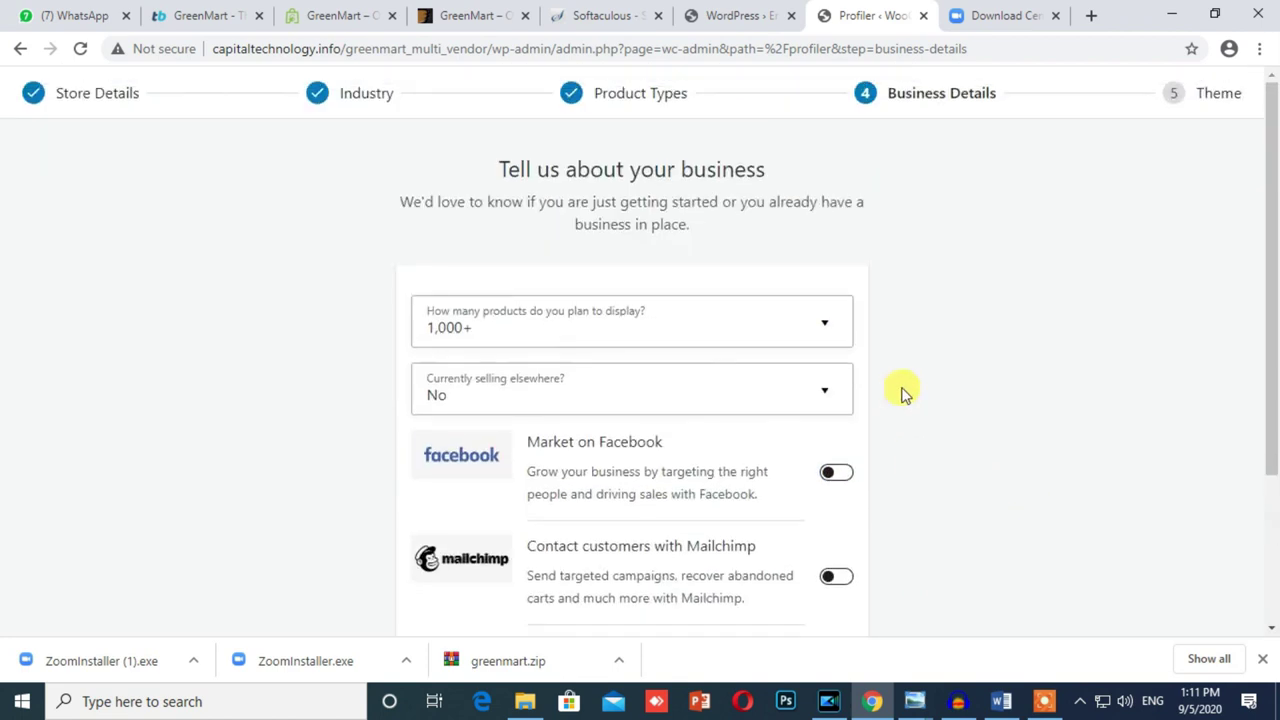
Step: Keep the active GreenMart theme and decline the Jetpack and WooCommerce Services offer
scroll(557, 392, "down", 3)
left_click(455, 390)
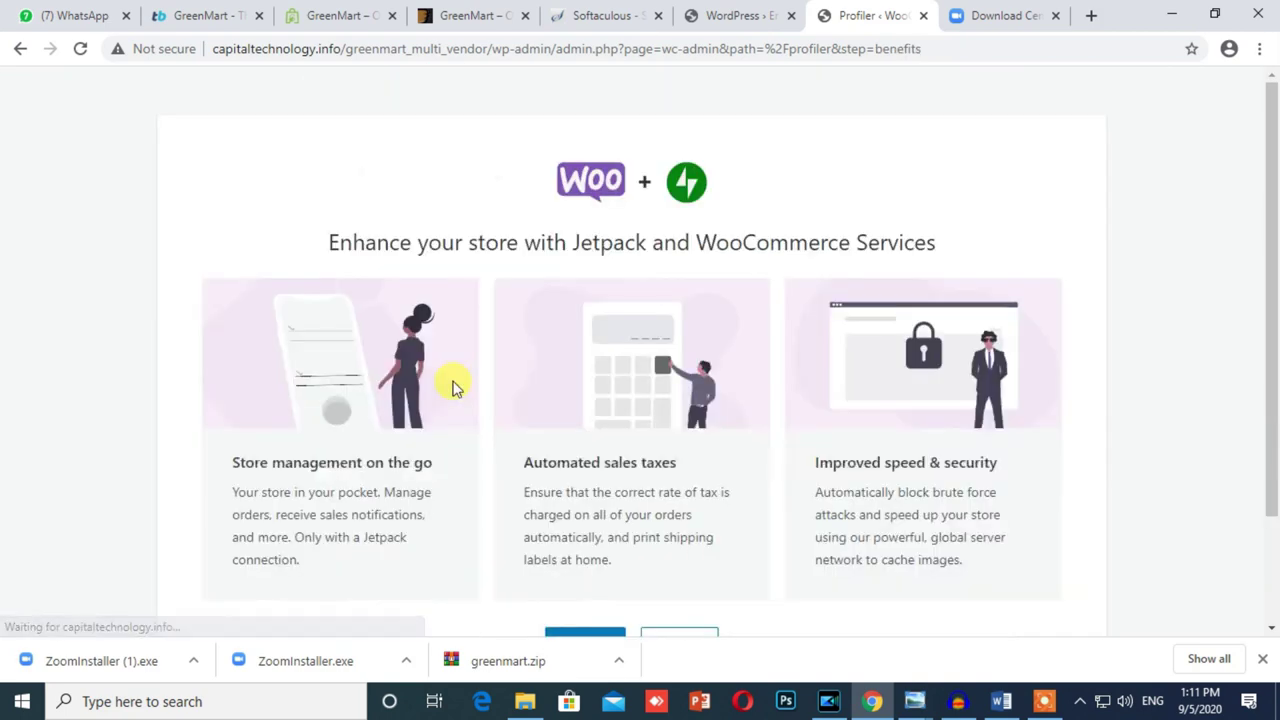
scroll(800, 274, "down", 2)
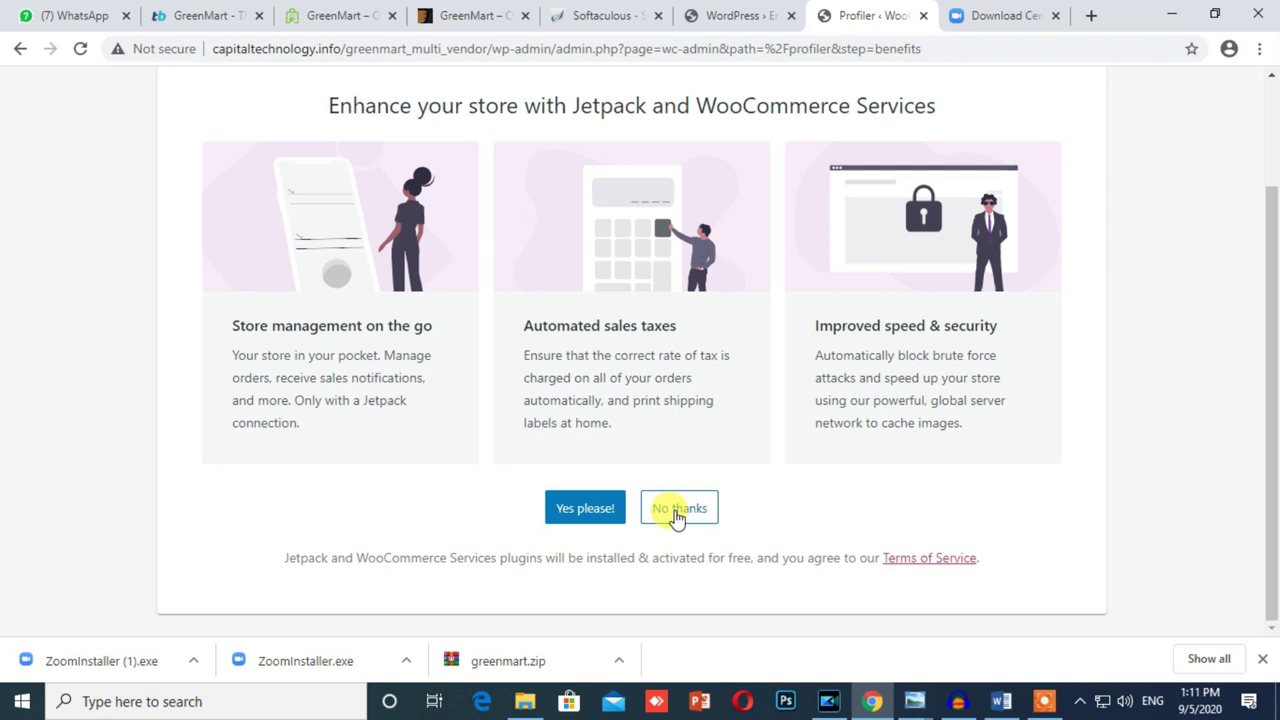
left_click(677, 512)
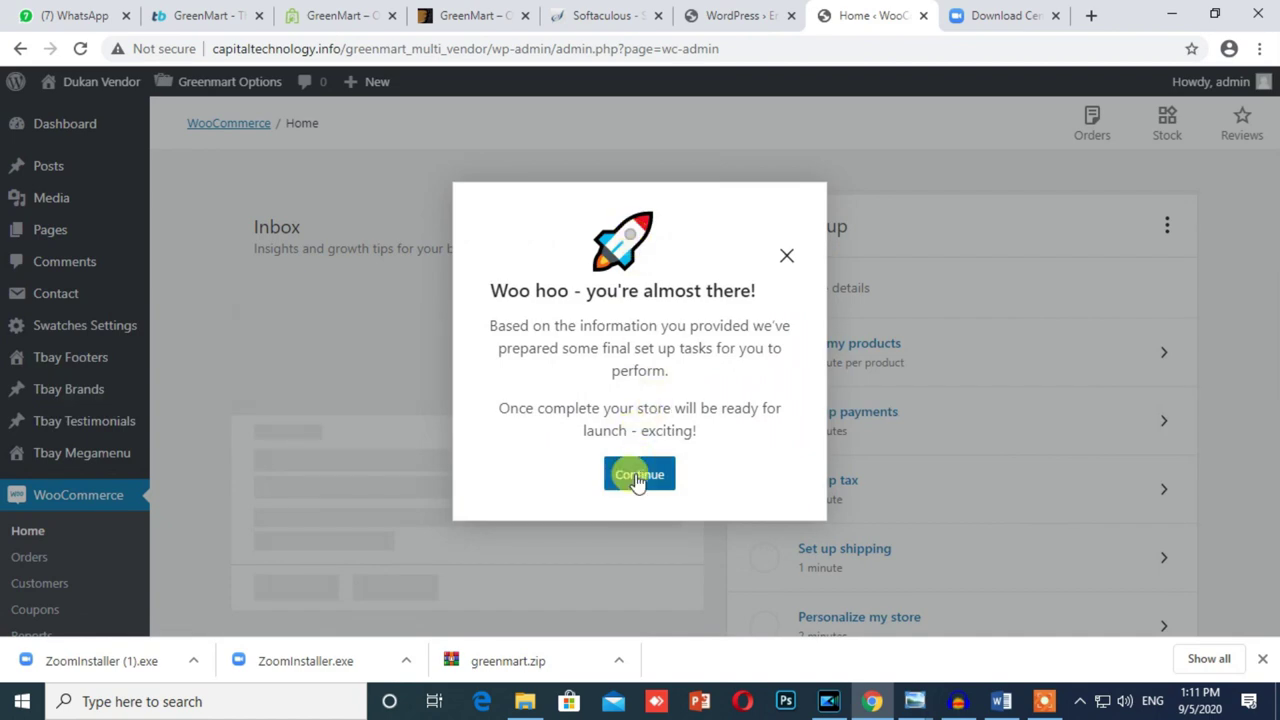
Step: Dismiss the Woo hoo completion dialog and go to the admin Dashboard via the left menu
left_click(638, 476)
scroll(310, 500, "down", 1)
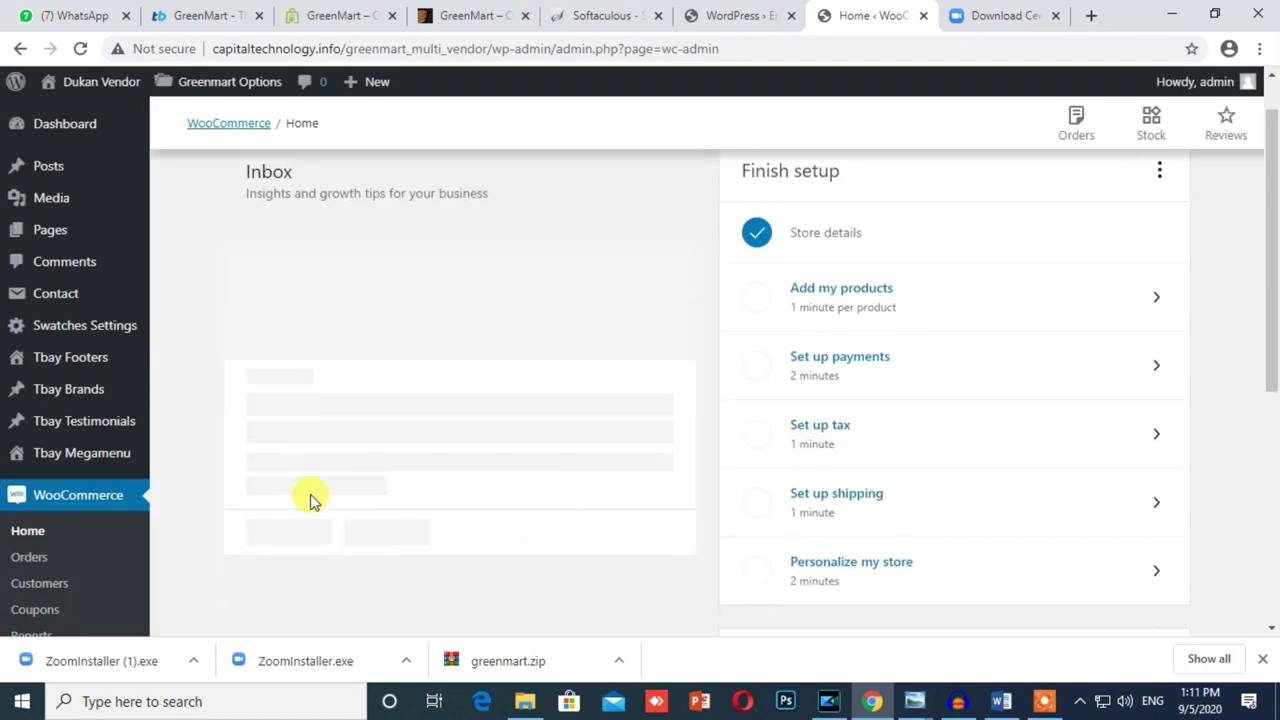
scroll(260, 503, "down", 5)
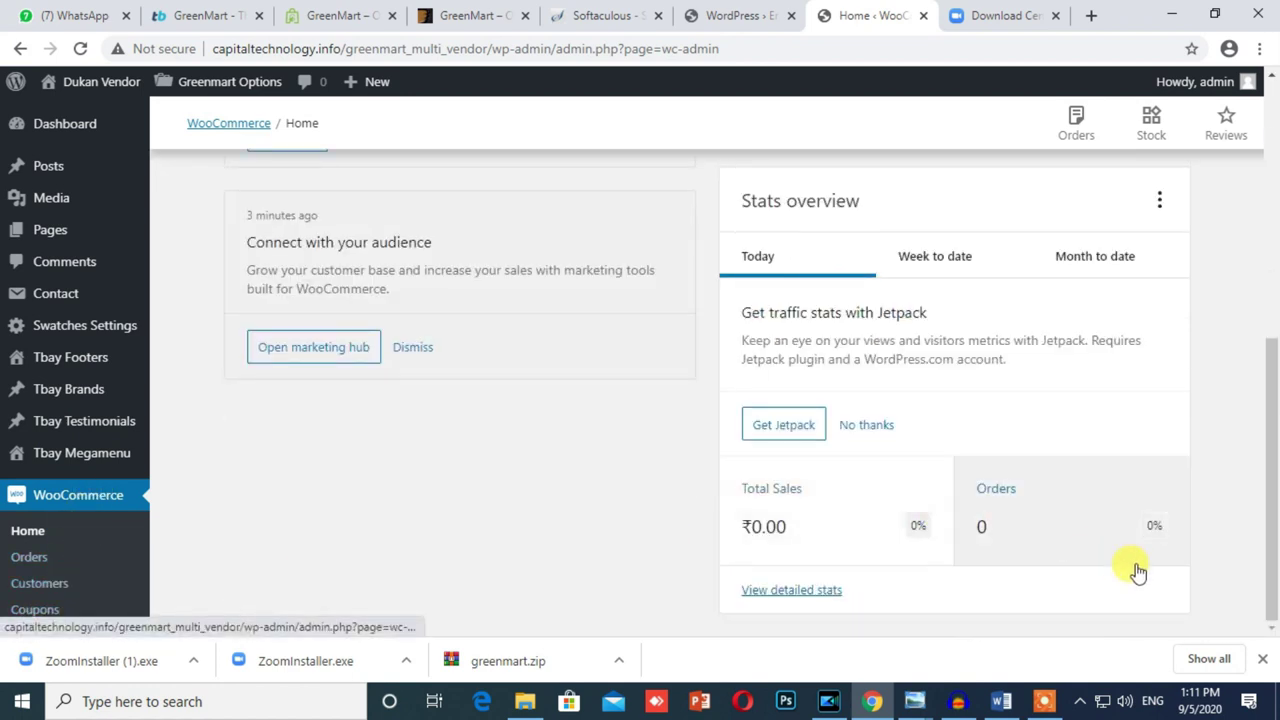
left_click_drag(1266, 551, 1266, 514)
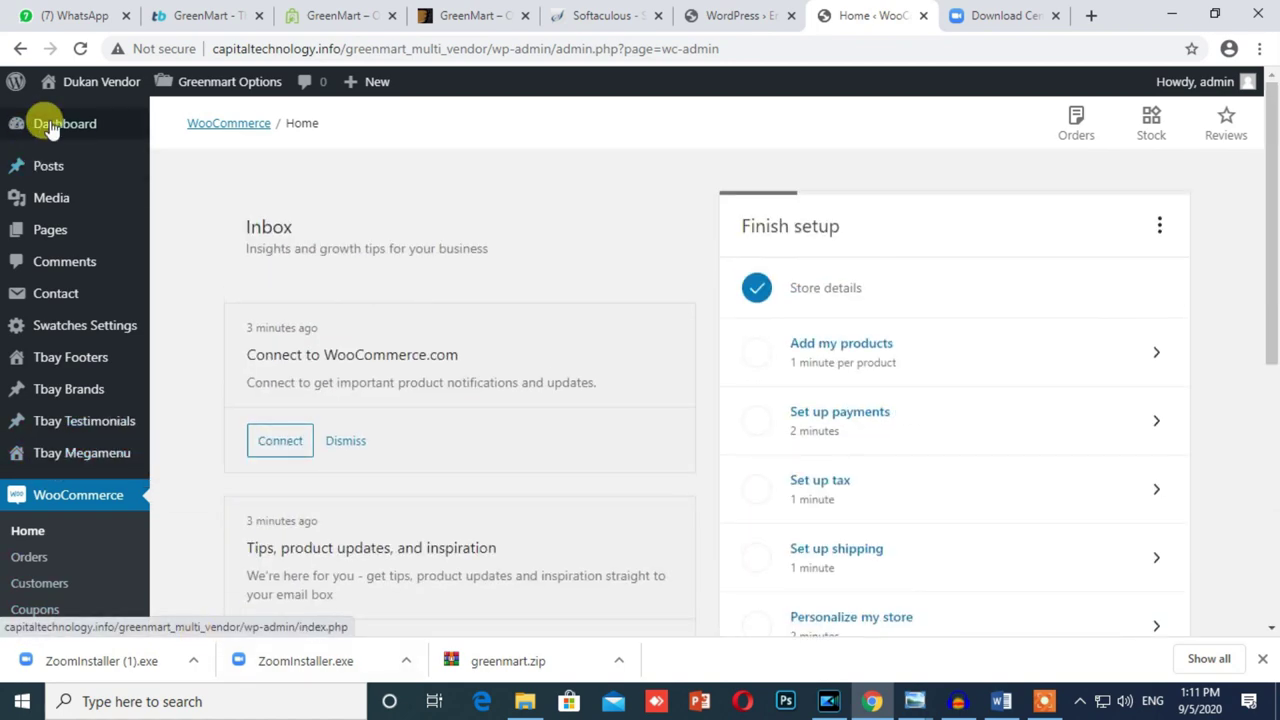
left_click(52, 130)
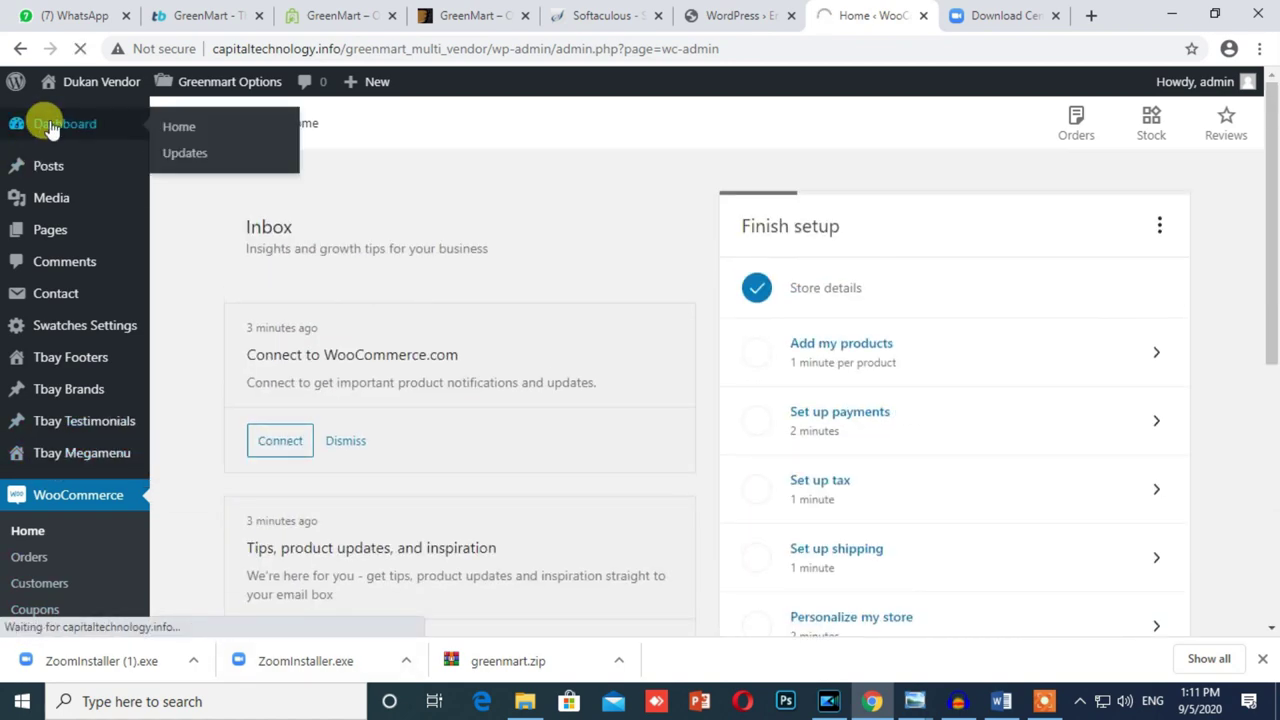
scroll(108, 360, "down", 1)
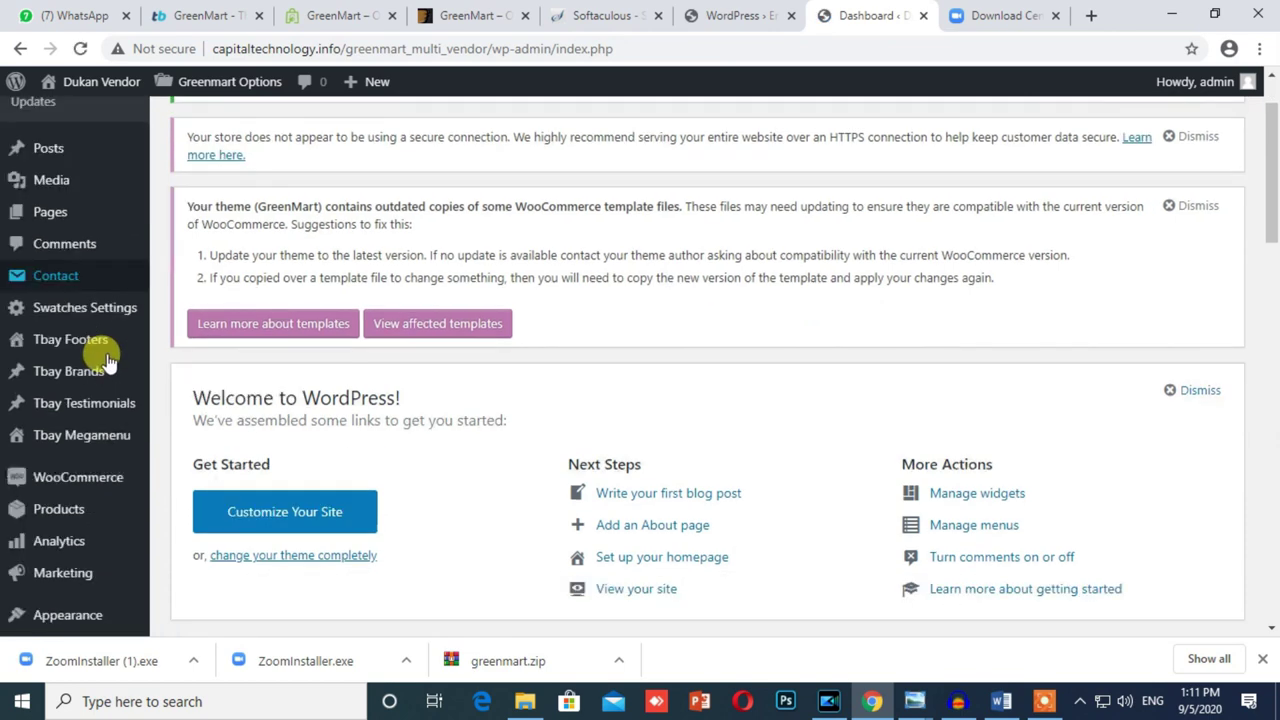
scroll(105, 360, "down", 15)
mouse_move(84, 588)
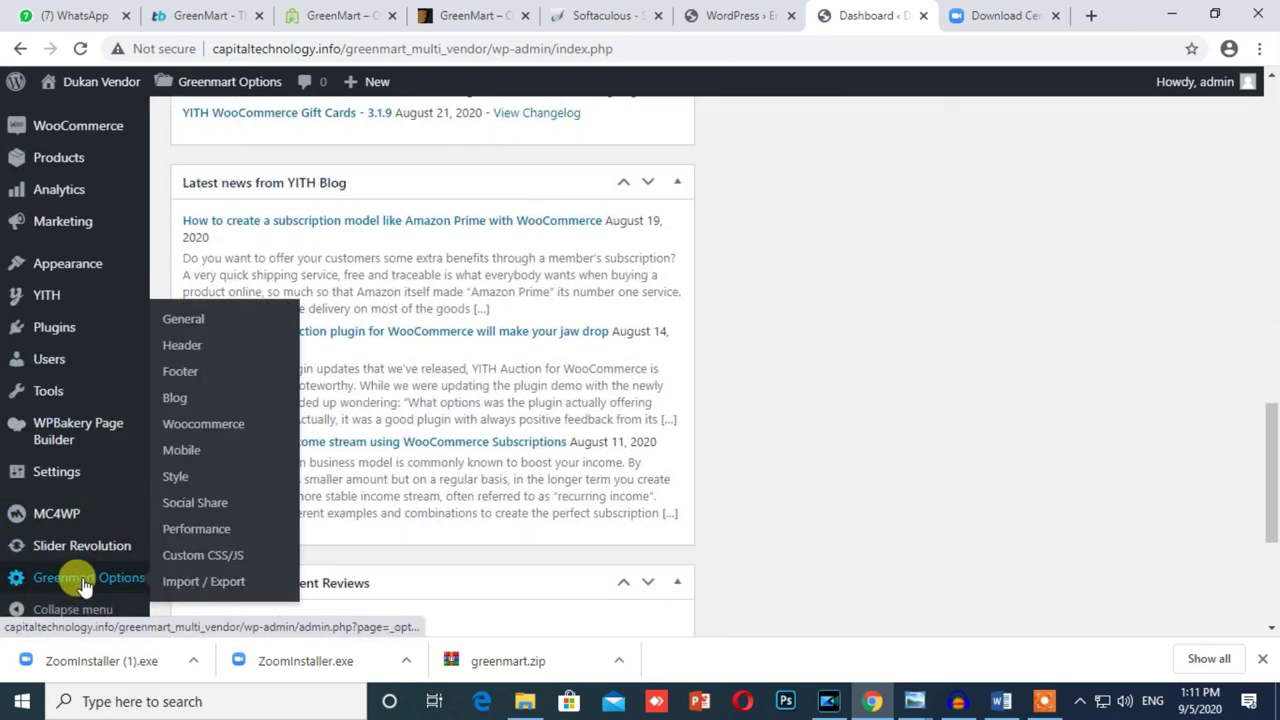
mouse_move(52, 398)
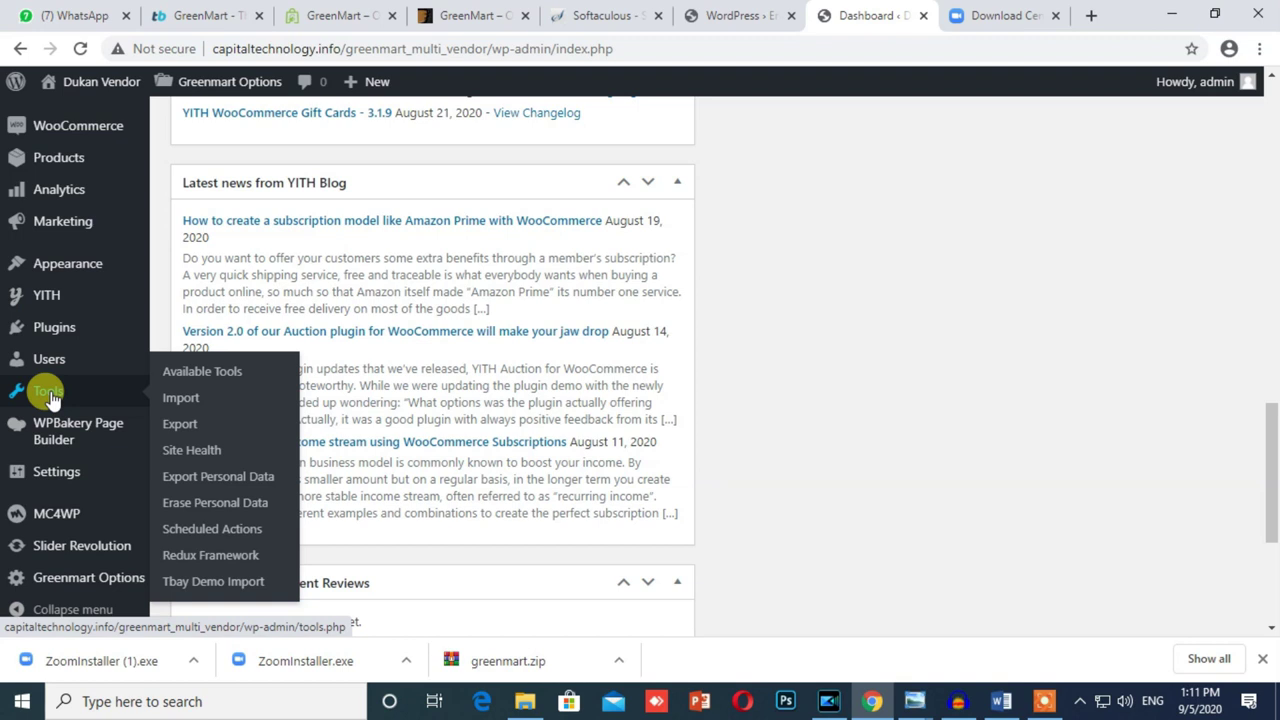
Step: Open Tools > Tbay Demo Import and click Download Demos at the bottom
left_click(218, 585)
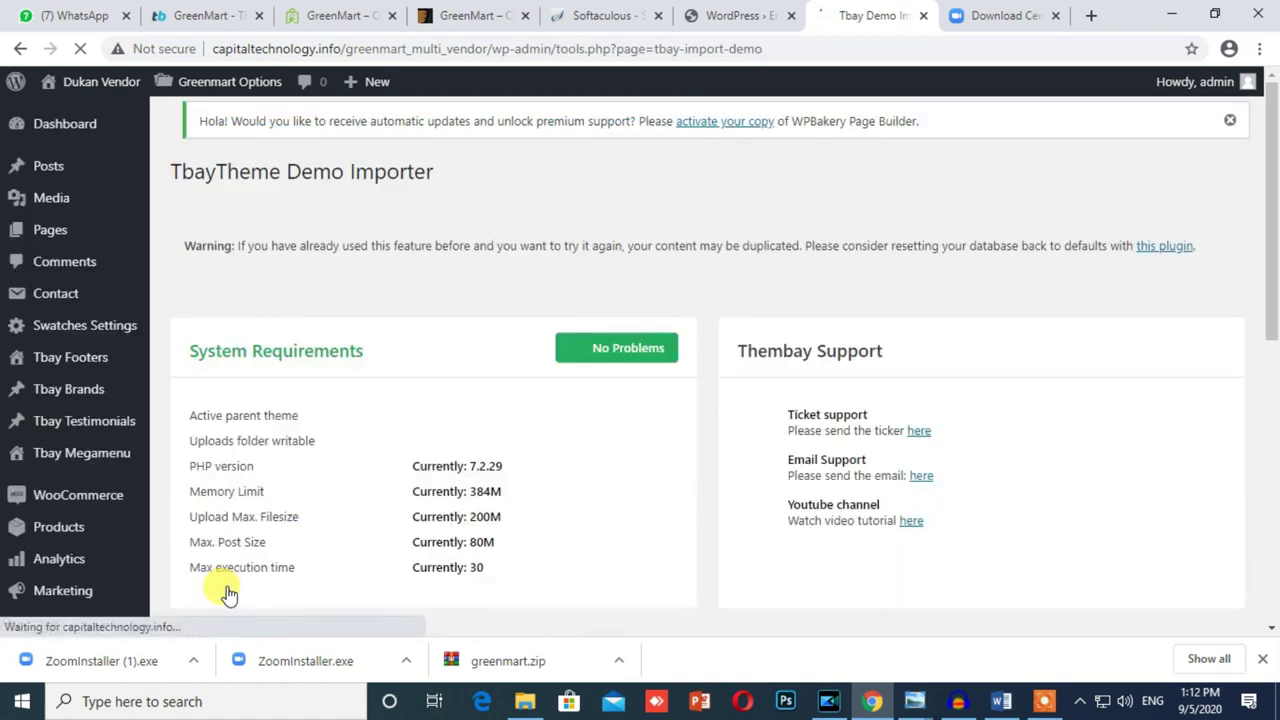
scroll(325, 490, "down", 6)
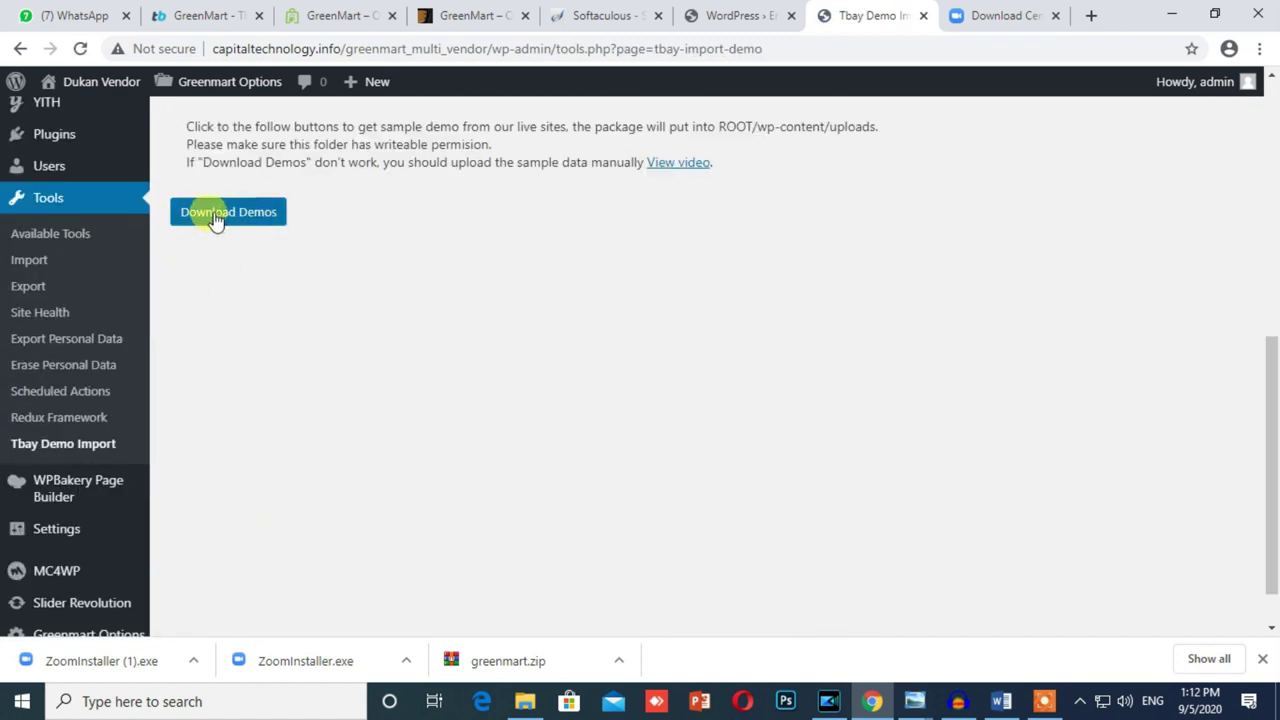
left_click(214, 214)
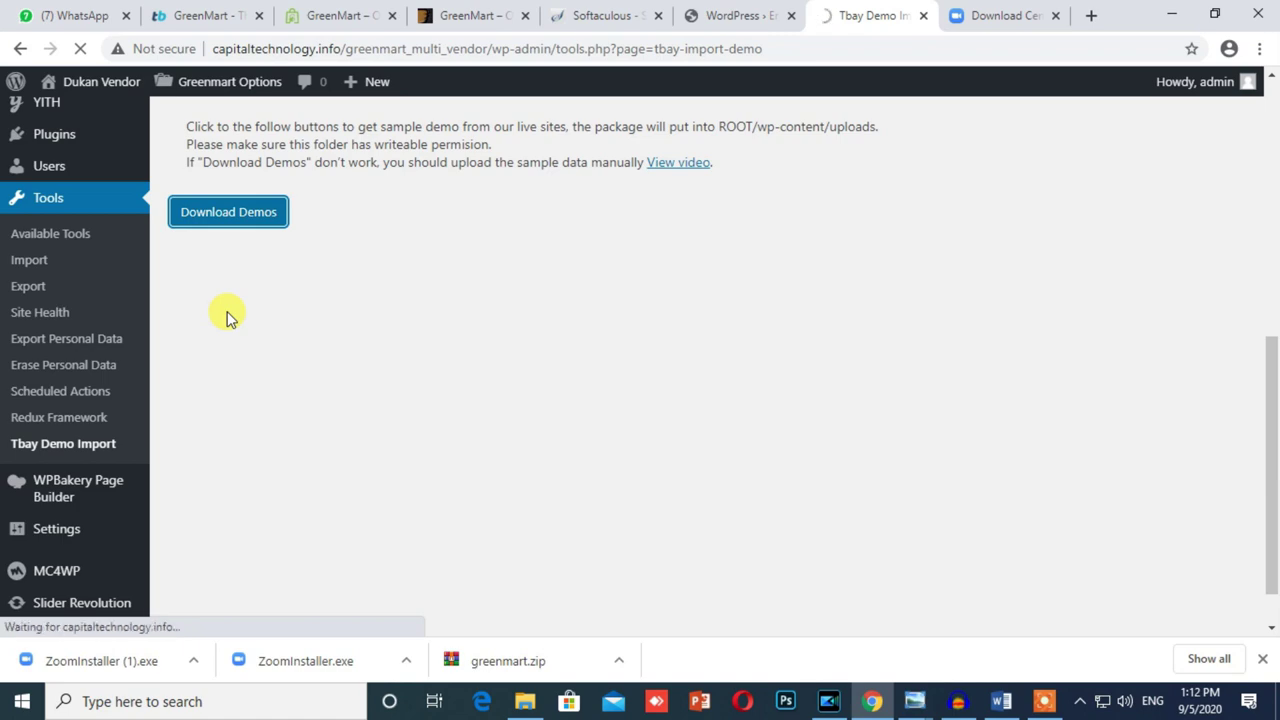
scroll(226, 305, "up", 2)
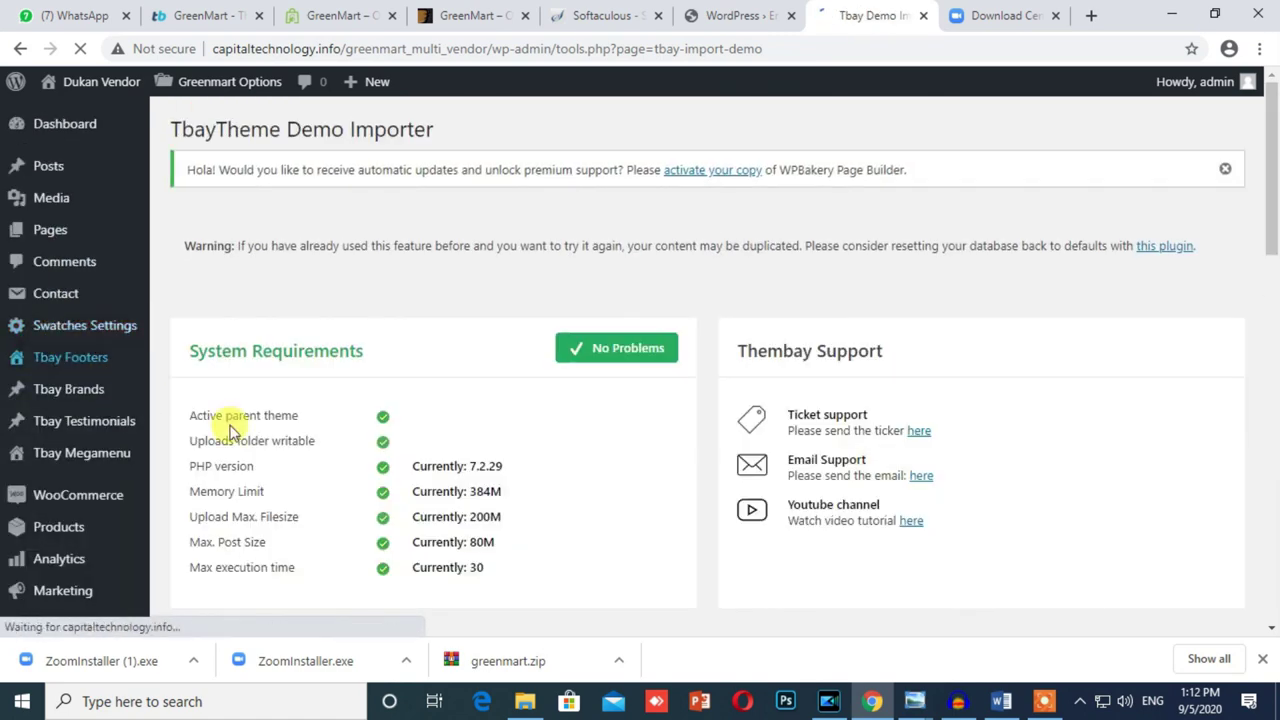
scroll(257, 423, "down", 5)
scroll(257, 423, "up", 2)
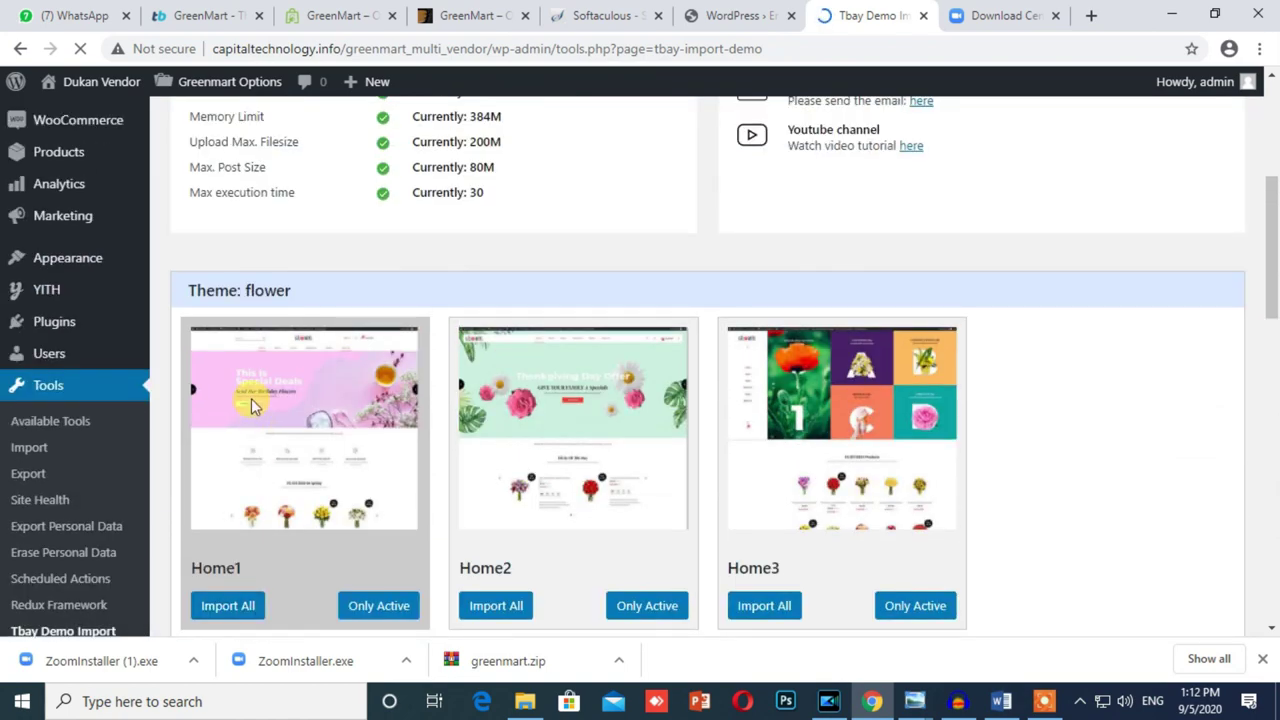
scroll(247, 400, "down", 10)
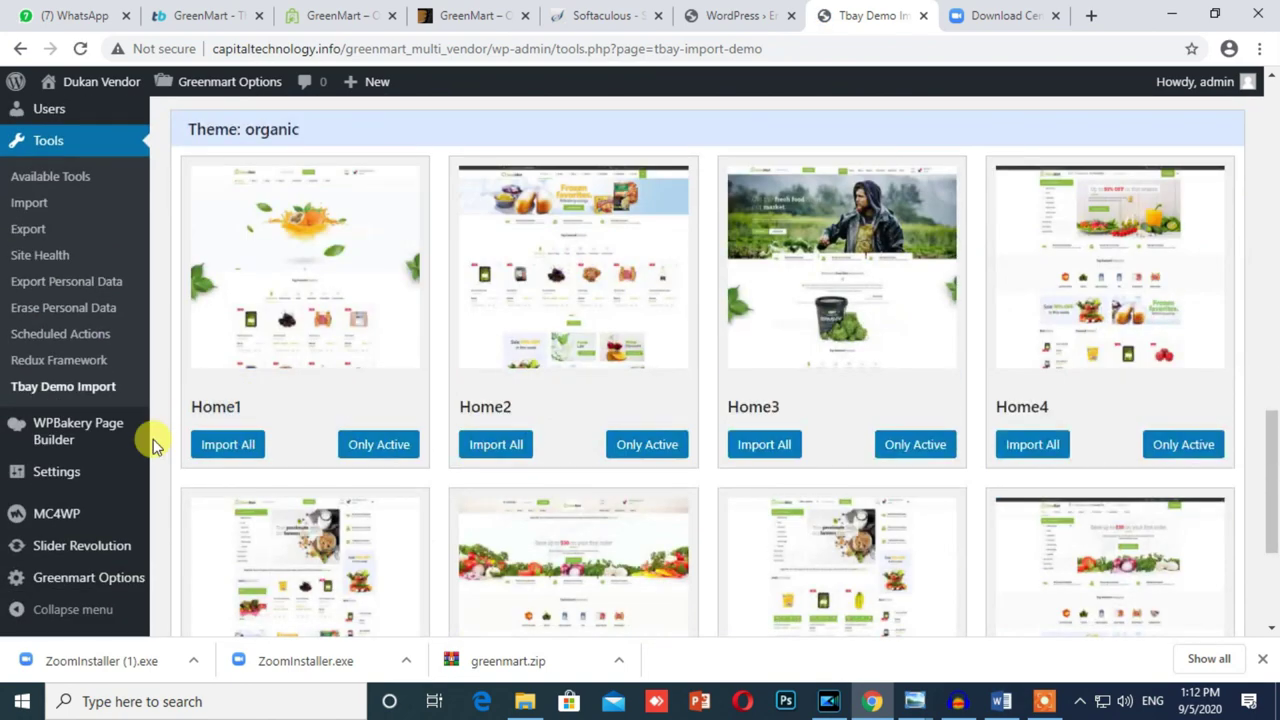
scroll(355, 380, "up", 2)
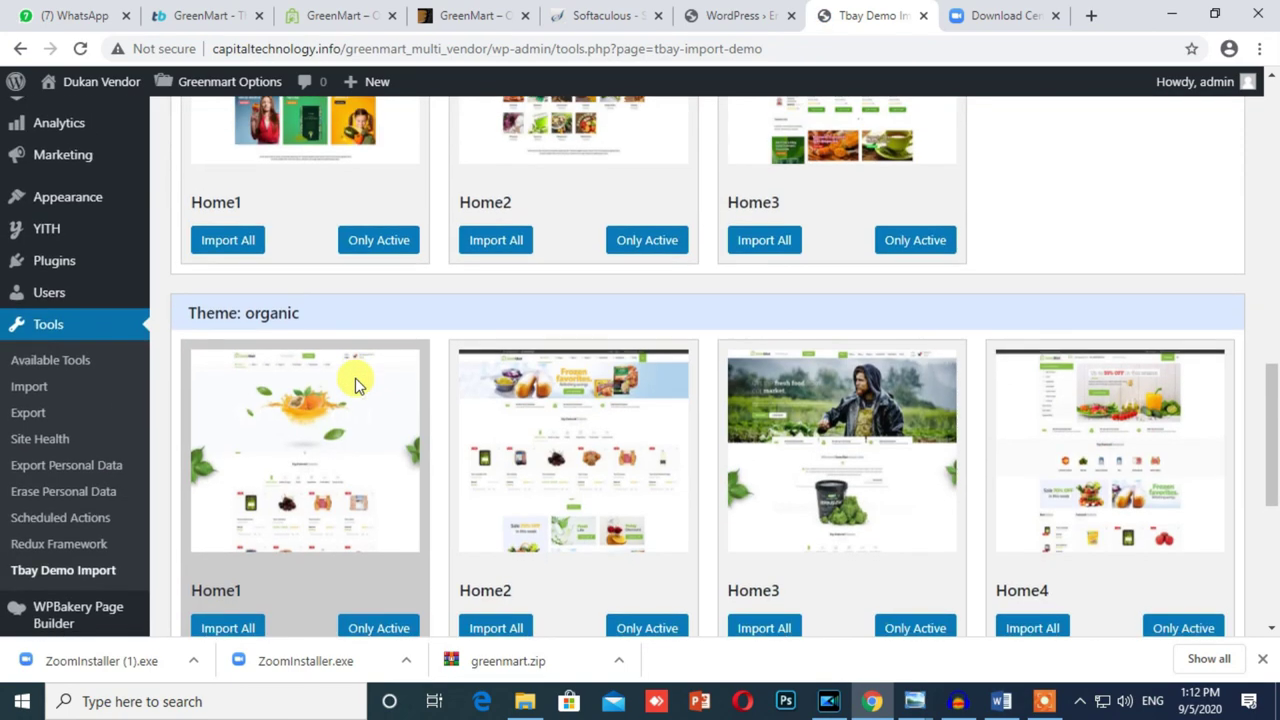
scroll(352, 385, "down", 5)
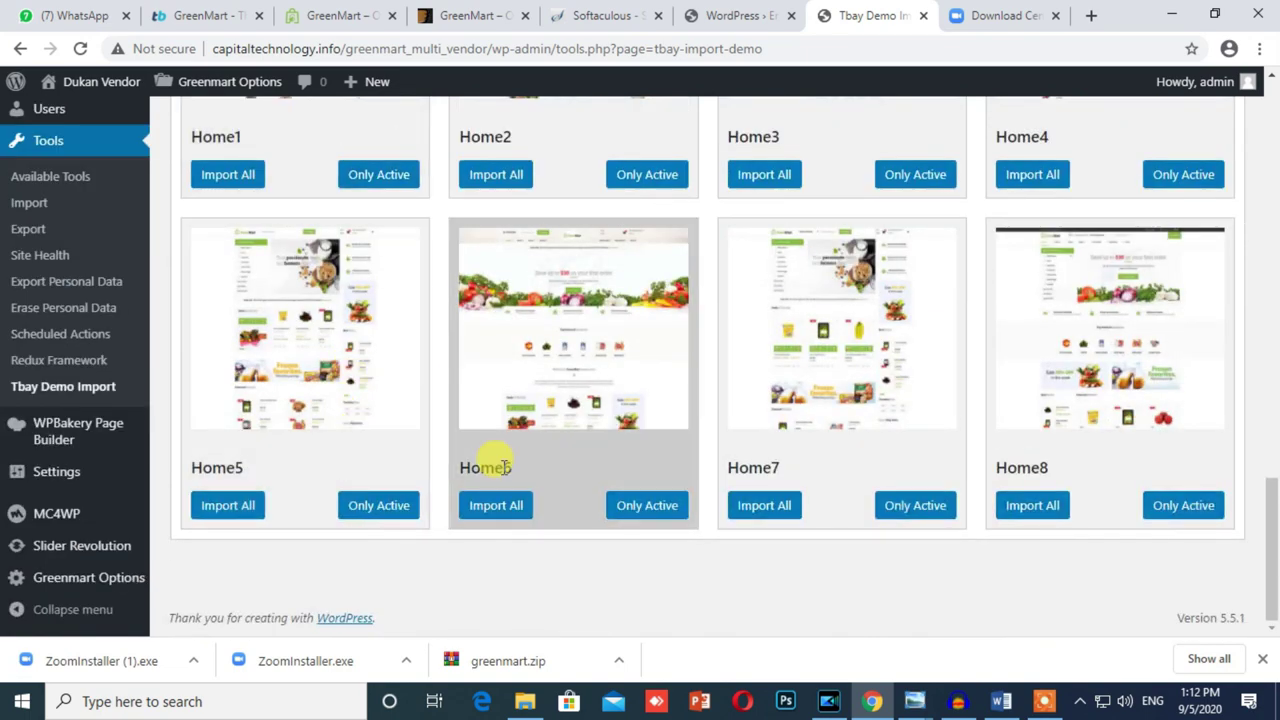
scroll(494, 440, "up", 12)
scroll(532, 416, "up", 8)
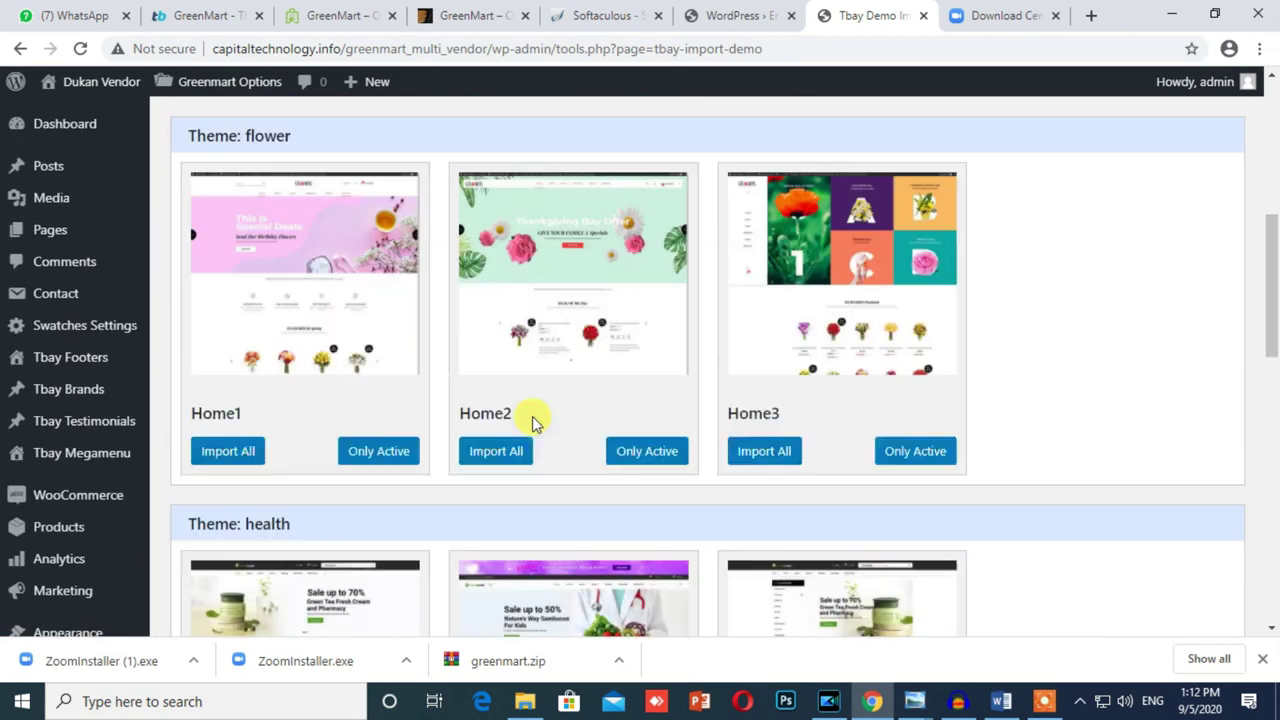
scroll(532, 416, "down", 15)
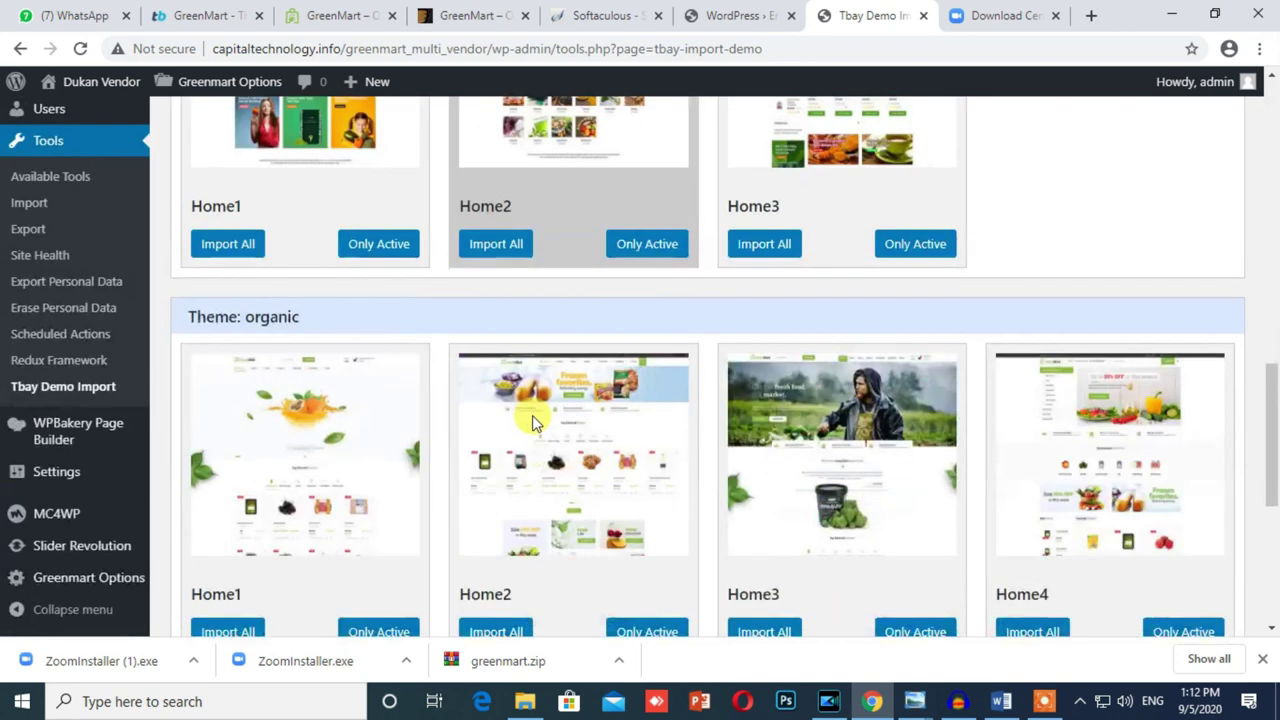
scroll(256, 318, "down", 4)
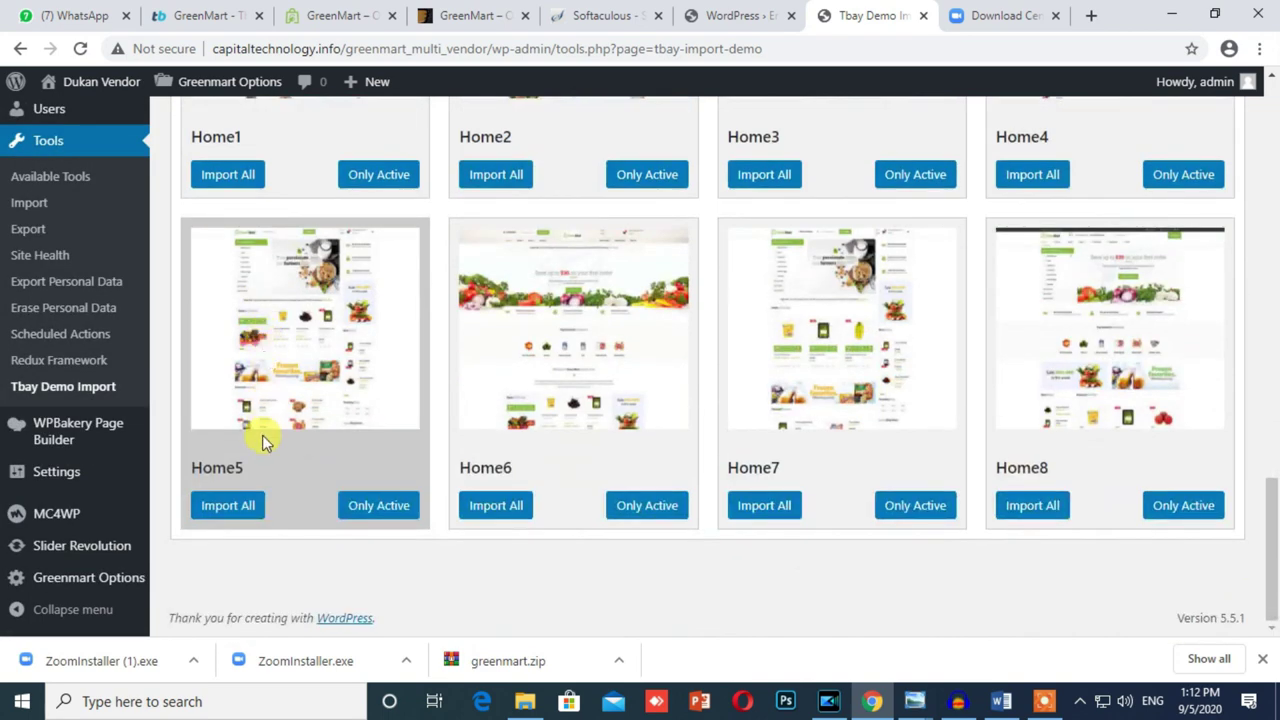
left_click_drag(1274, 582, 1276, 470)
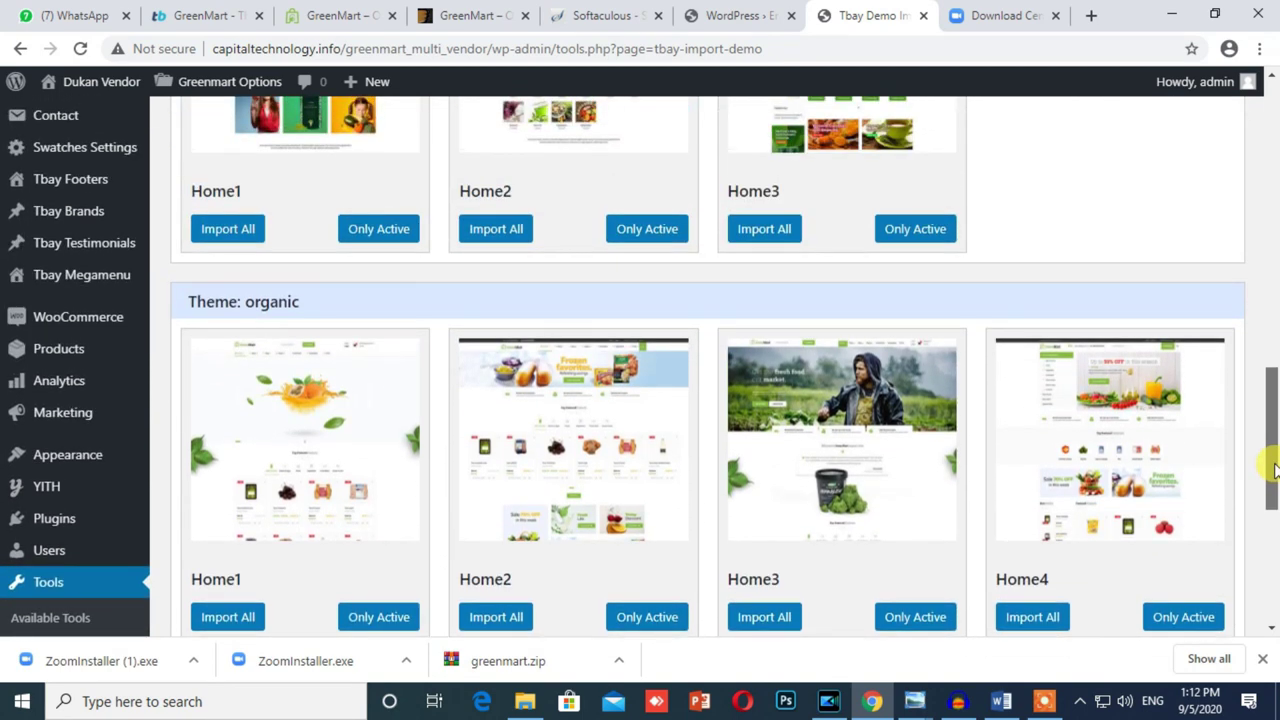
left_click_drag(1274, 470, 1273, 588)
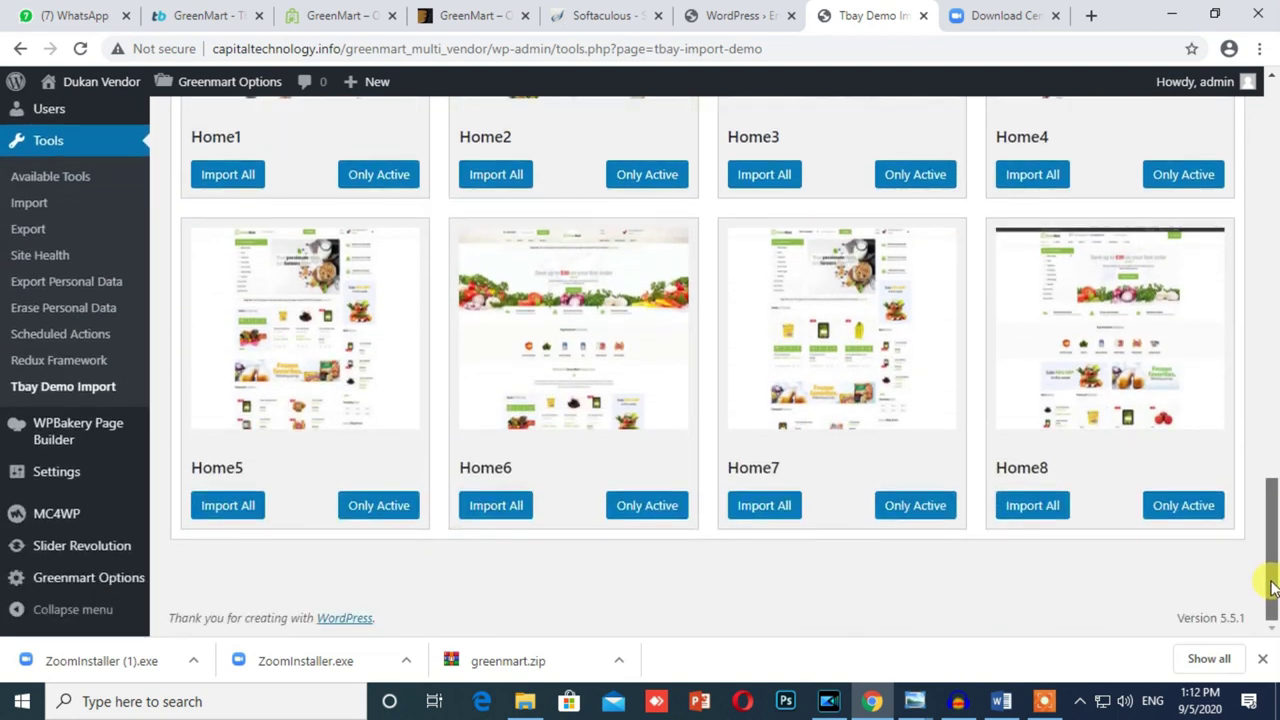
left_click_drag(1273, 590, 1271, 400)
mouse_move(56, 508)
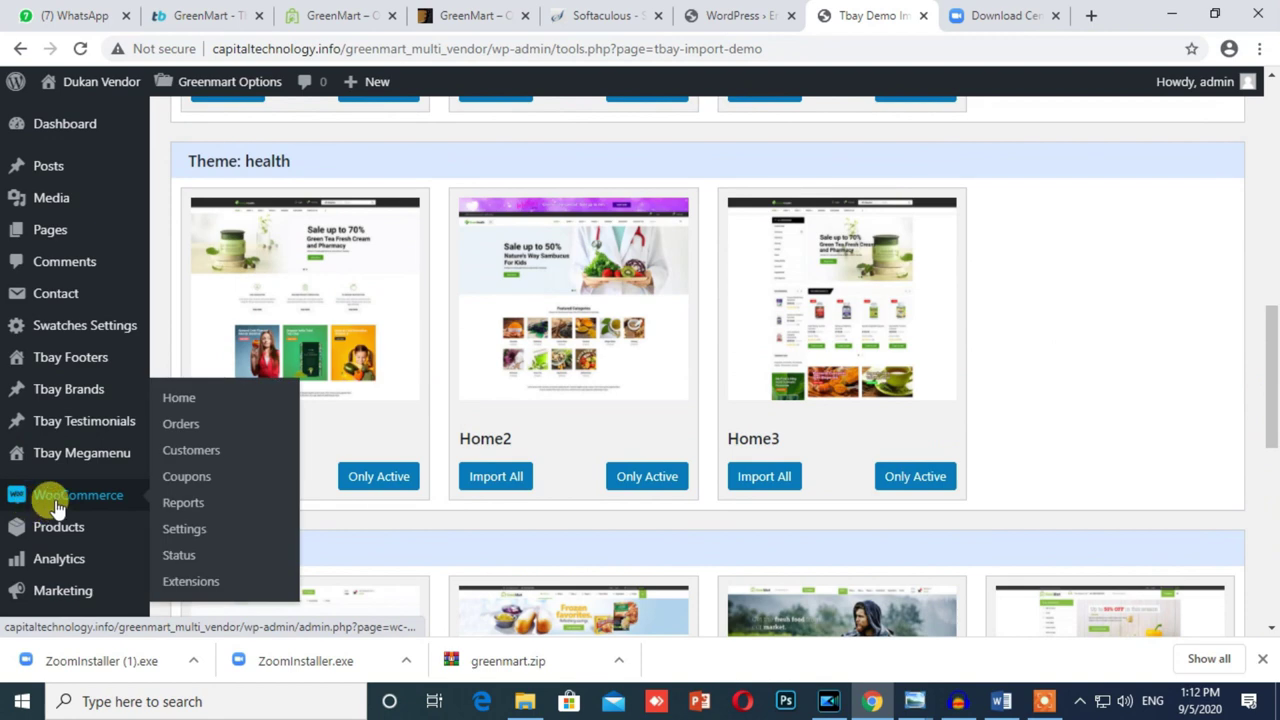
scroll(105, 520, "down", 4)
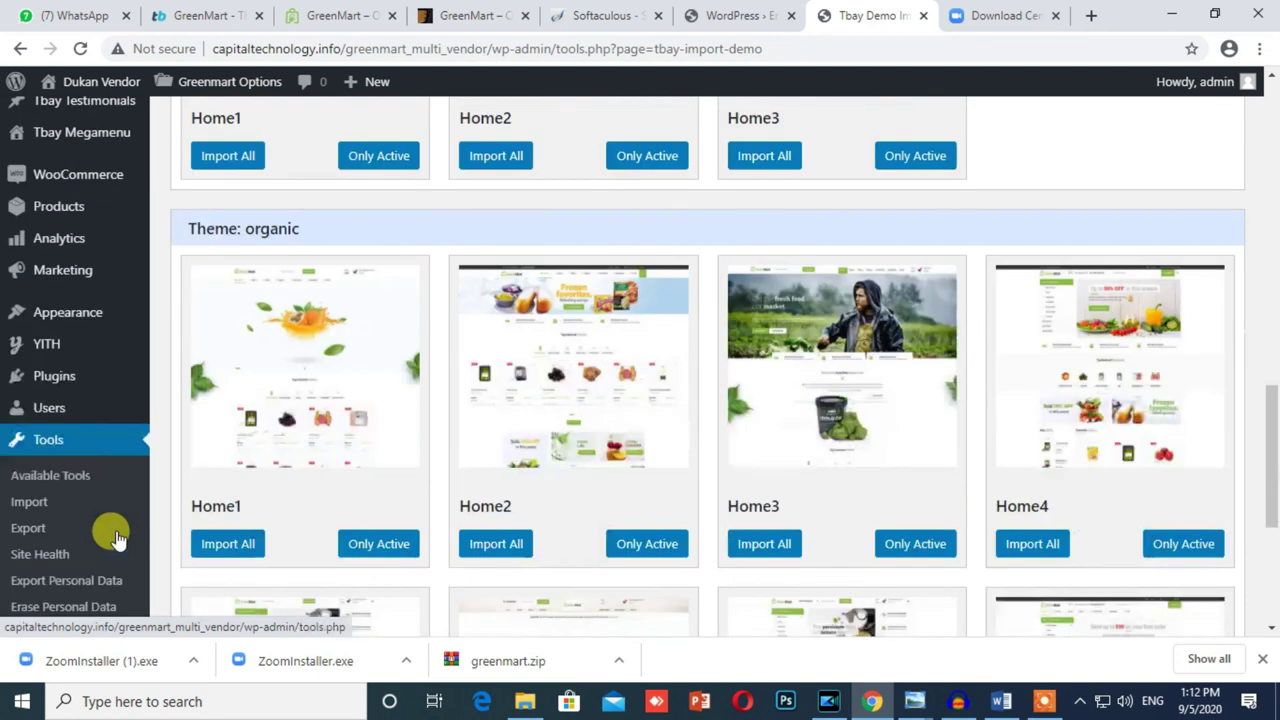
scroll(85, 456, "down", 2)
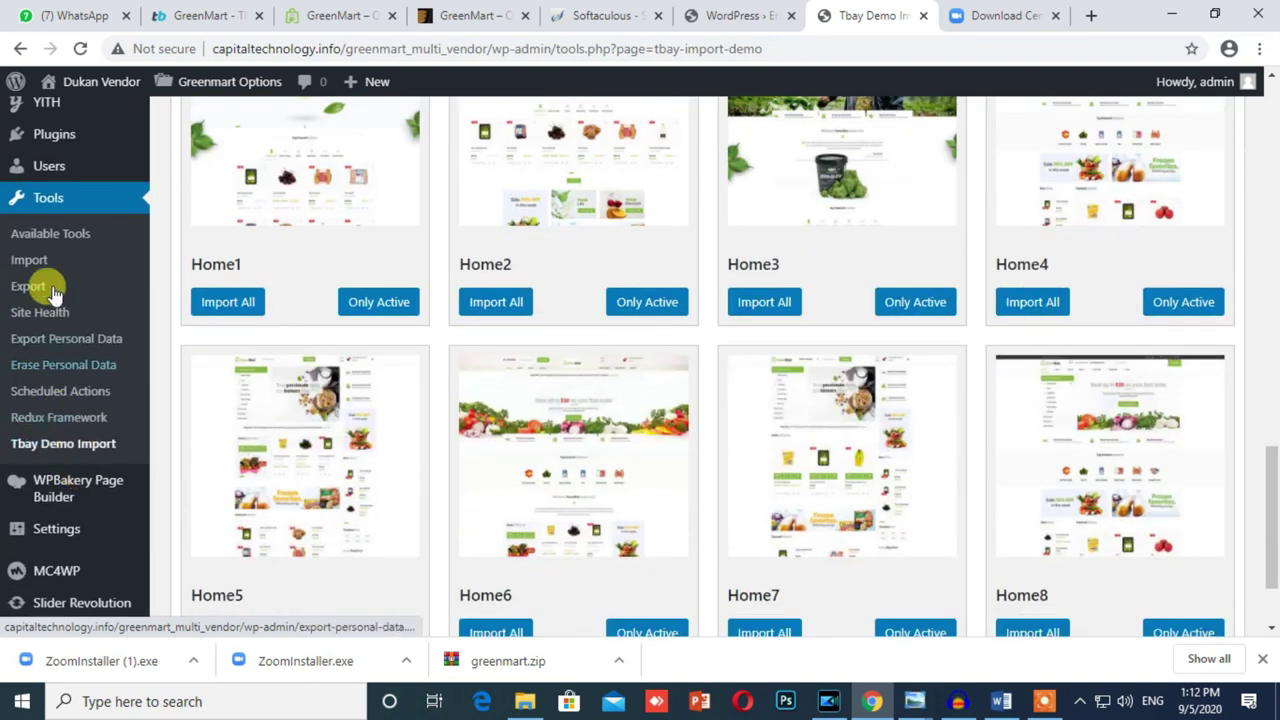
Step: Open the installed Plugins list in a new tab, look through it, then return to Tbay Demo Import
right_click(40, 134)
left_click(71, 149)
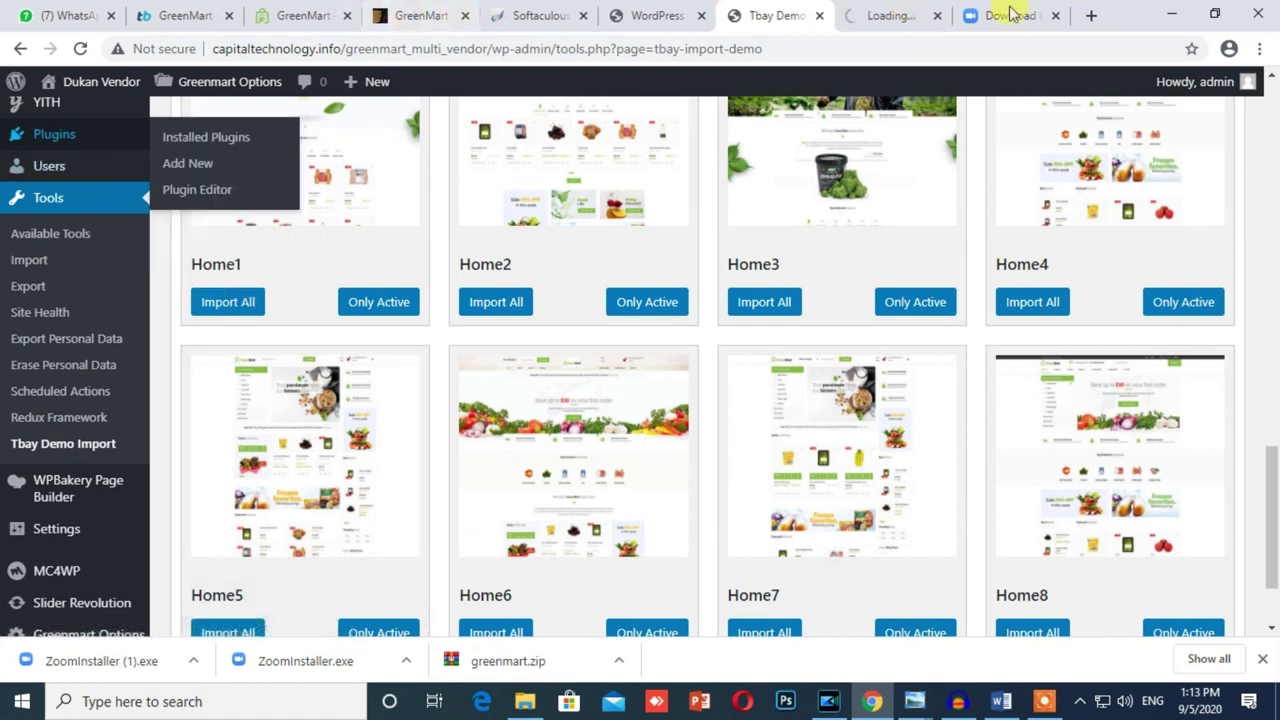
left_click(880, 12)
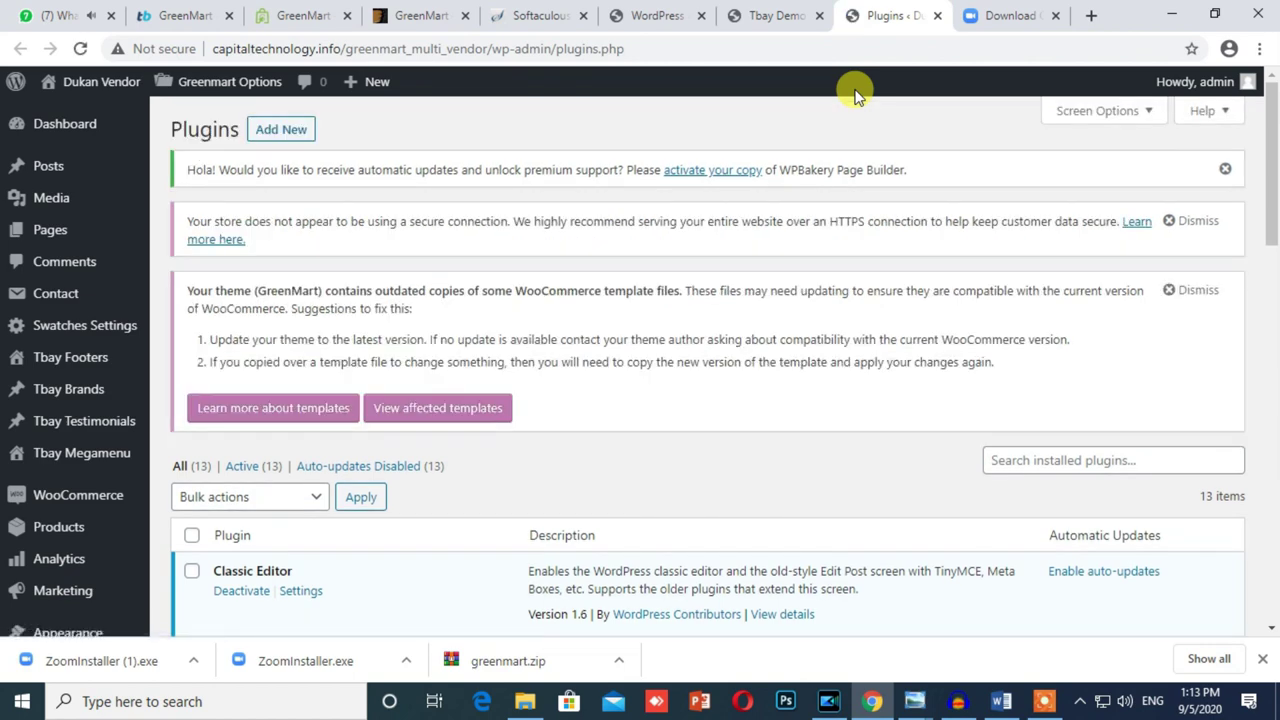
scroll(651, 249, "down", 5)
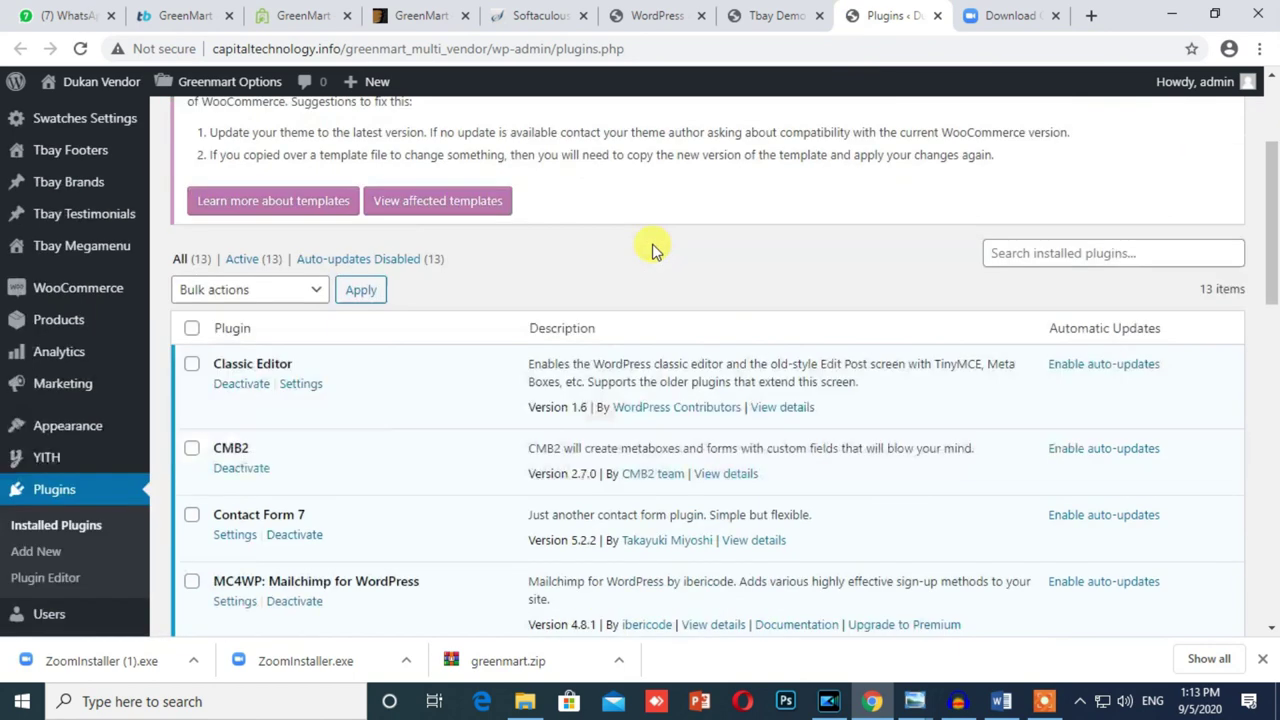
scroll(478, 311, "up", 5)
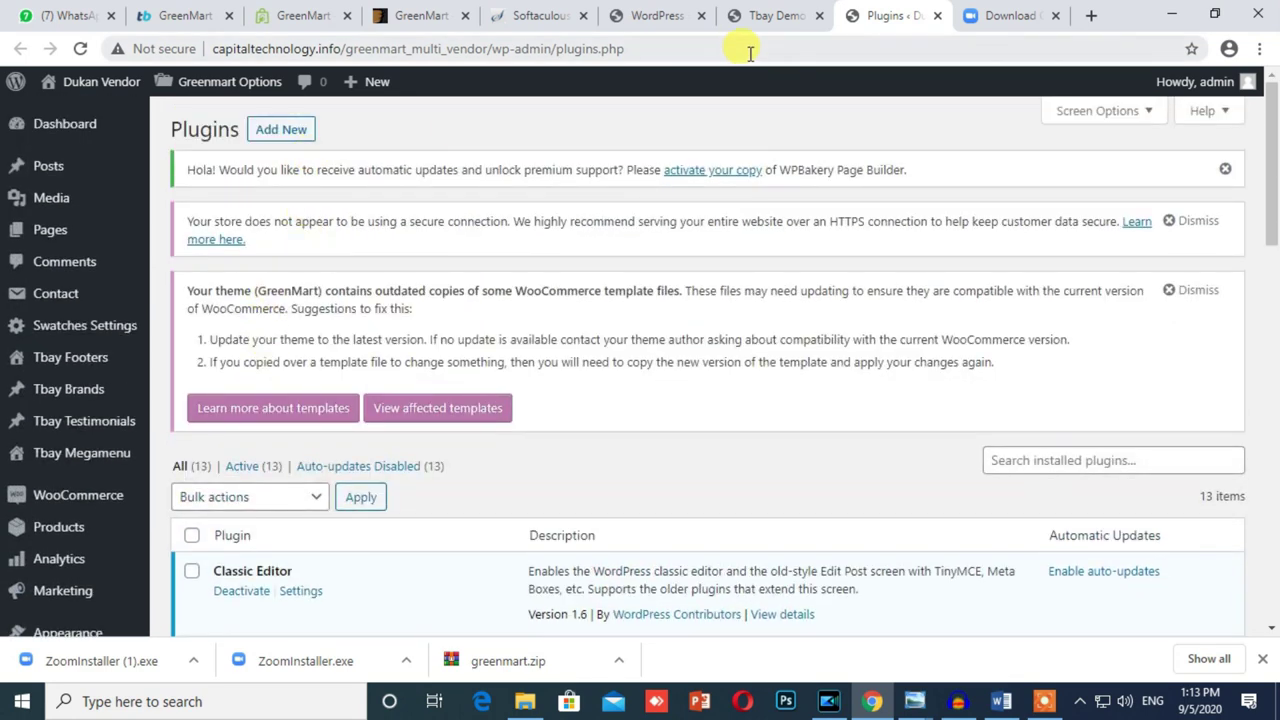
left_click(752, 16)
scroll(380, 480, "down", 2)
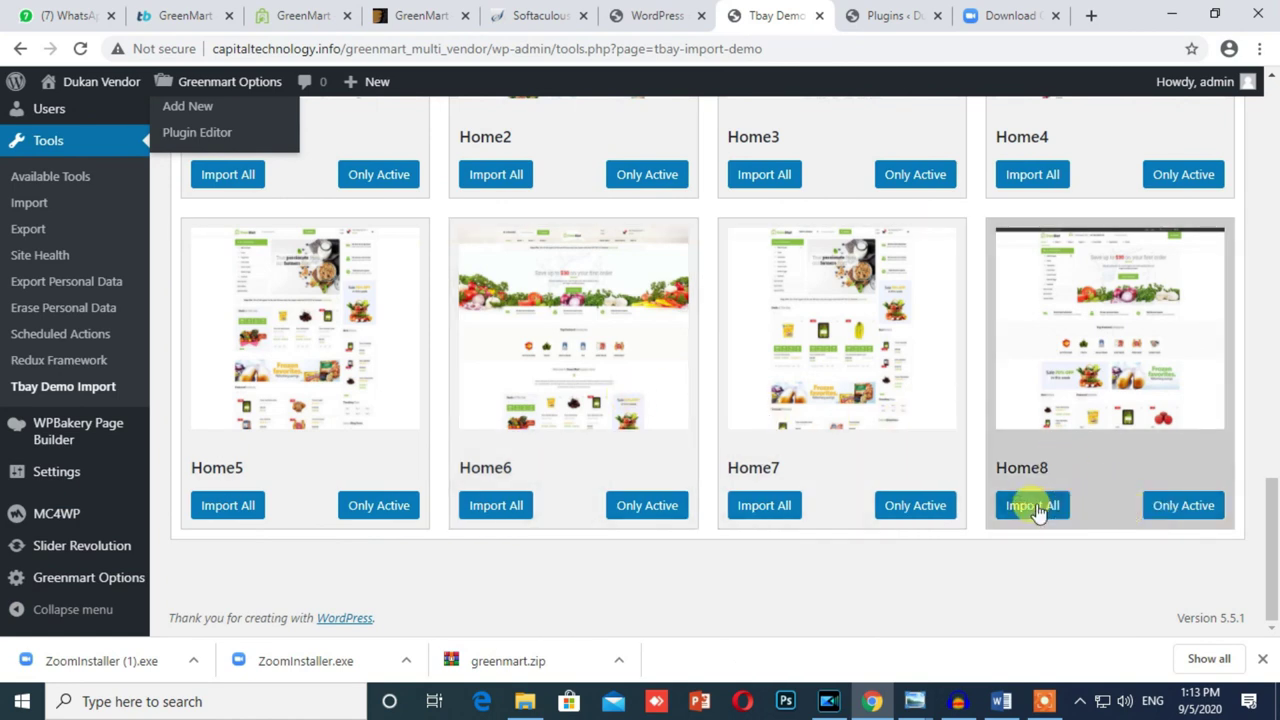
Step: Search Add New Plugins for 'dokan', then install and activate the Dokan multivendor marketplace plugin
left_click(880, 15)
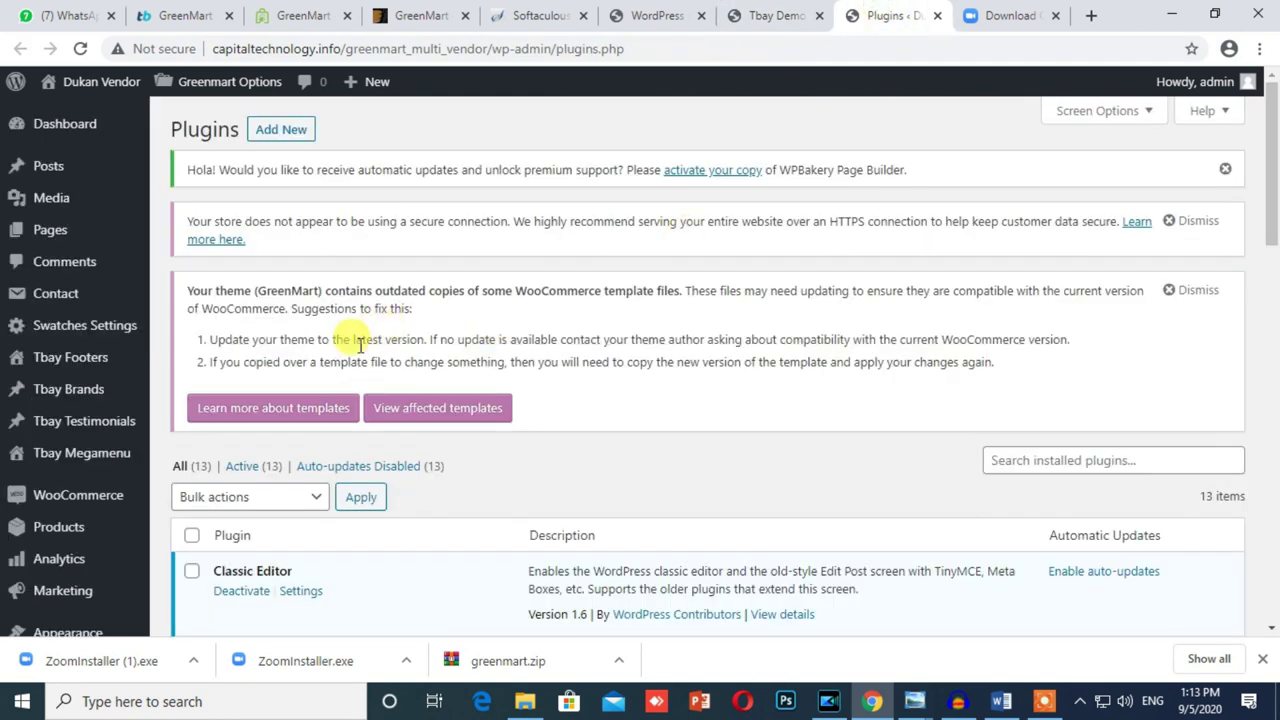
left_click(285, 129)
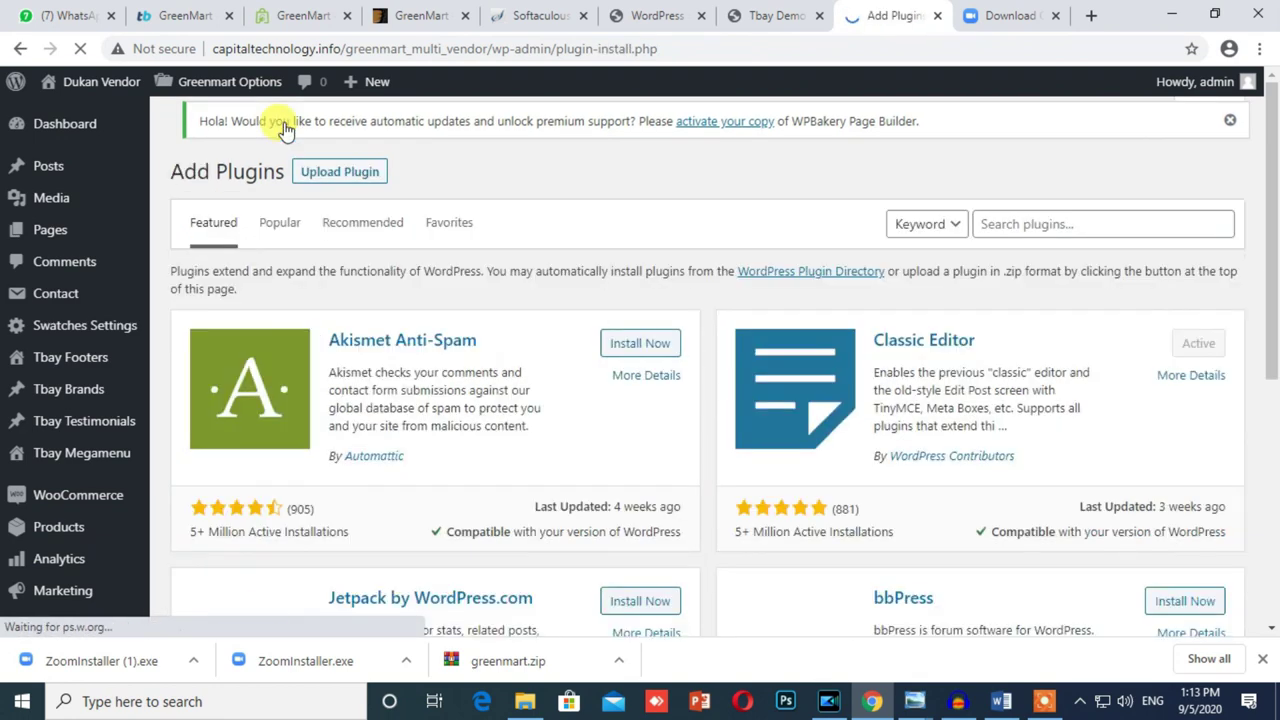
left_click(998, 226)
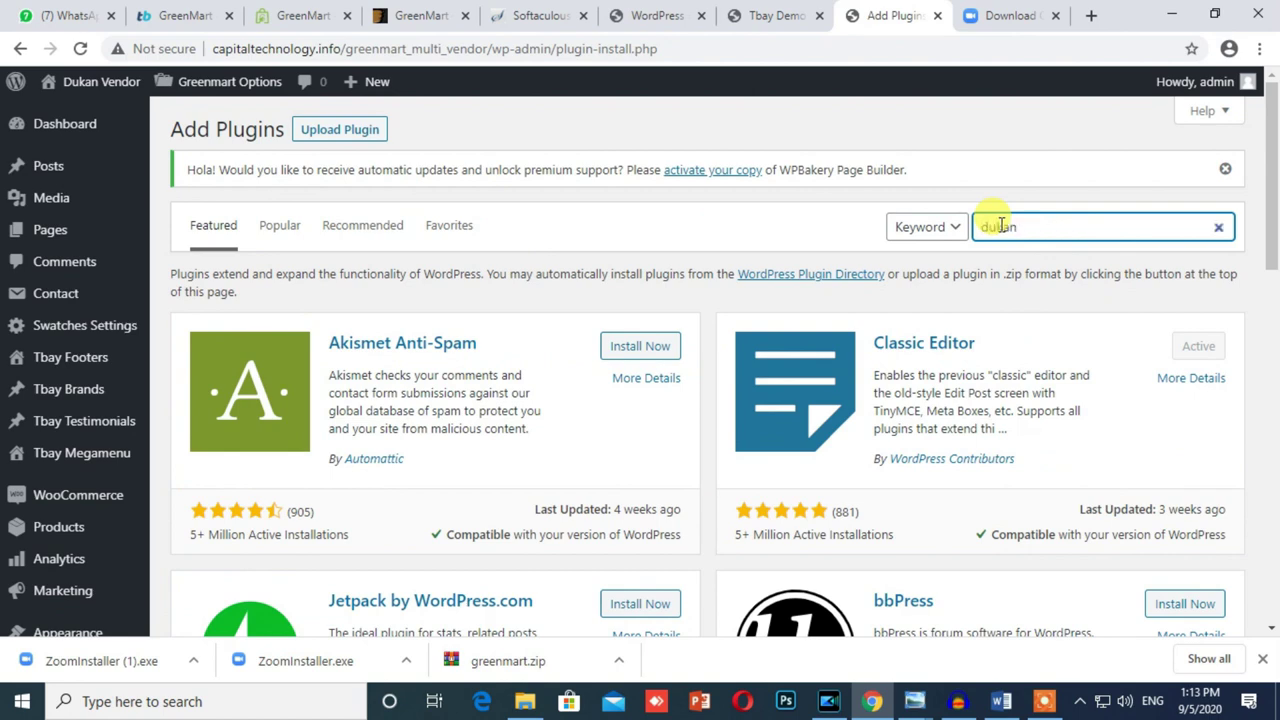
key("Return")
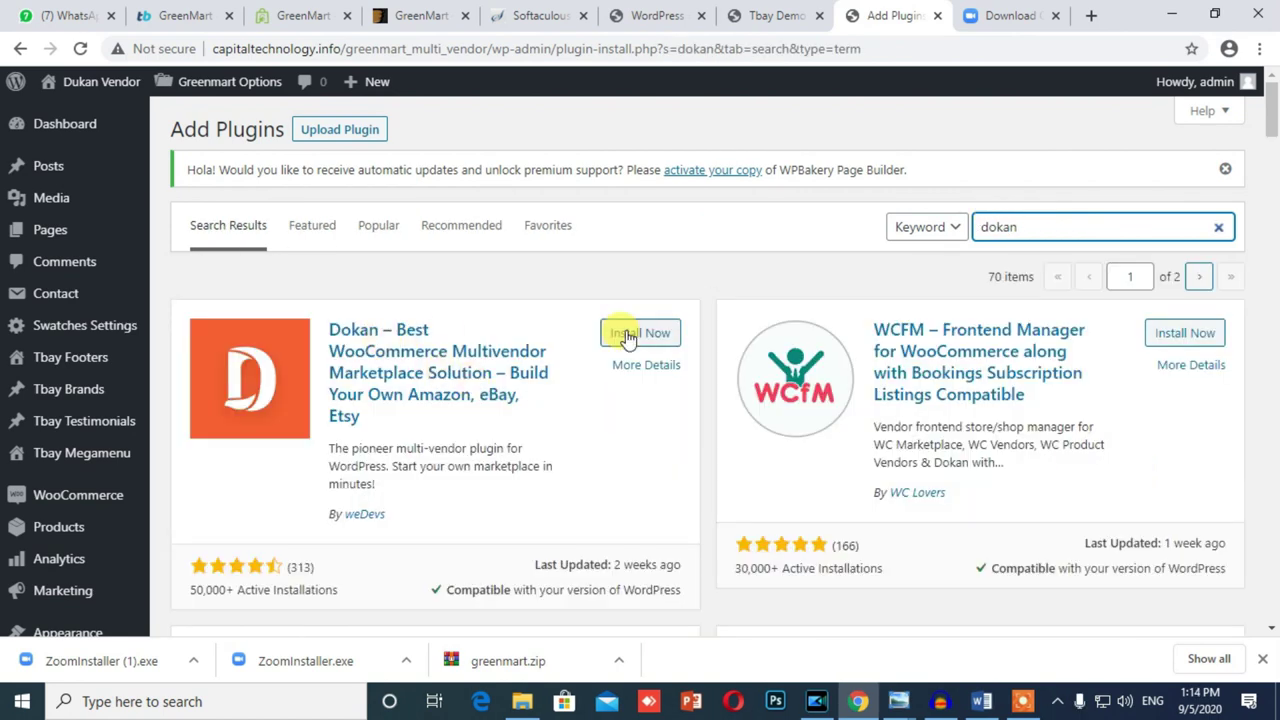
left_click(630, 333)
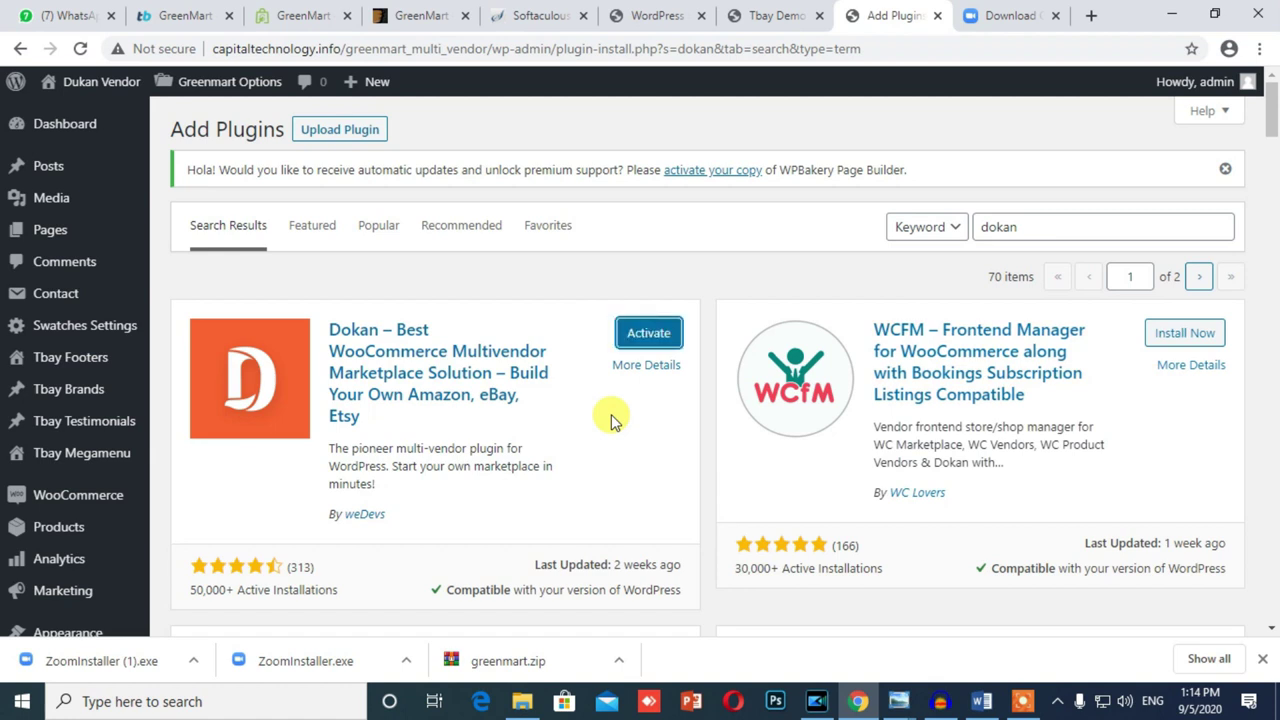
left_click(648, 335)
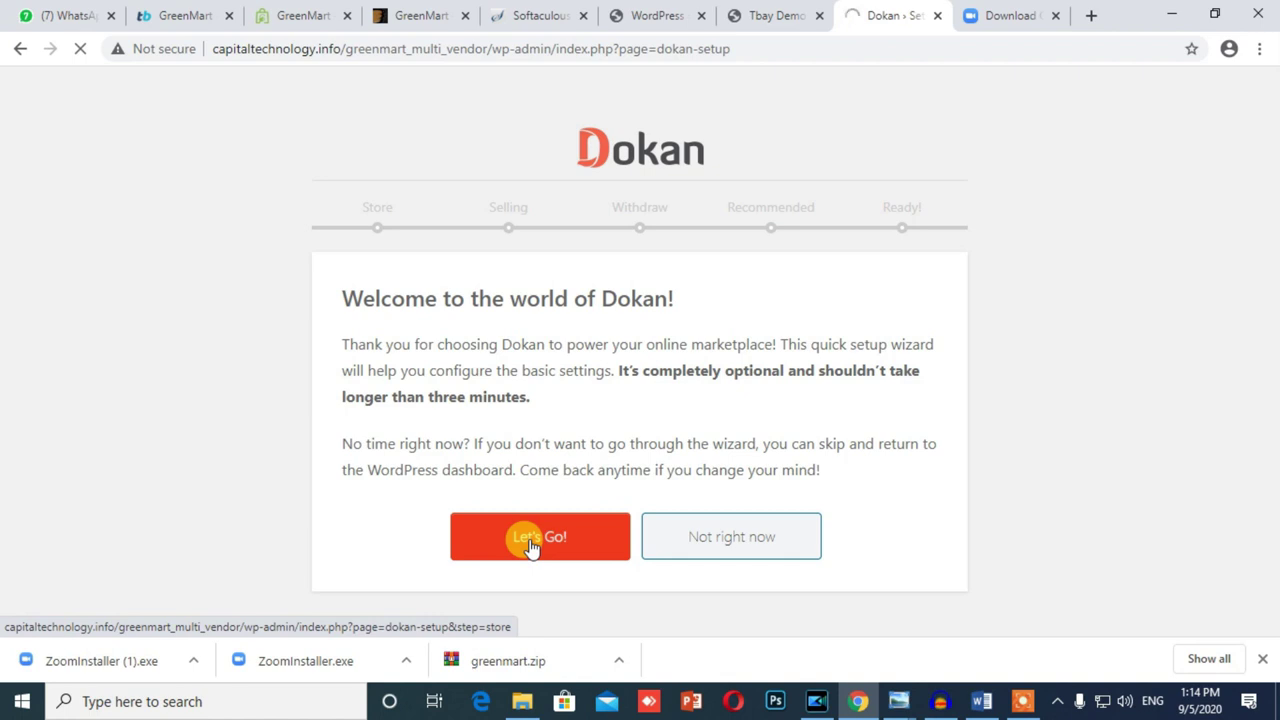
Step: Accept the default vendor store URL and store settings in the Dokan wizard
double_click(594, 360)
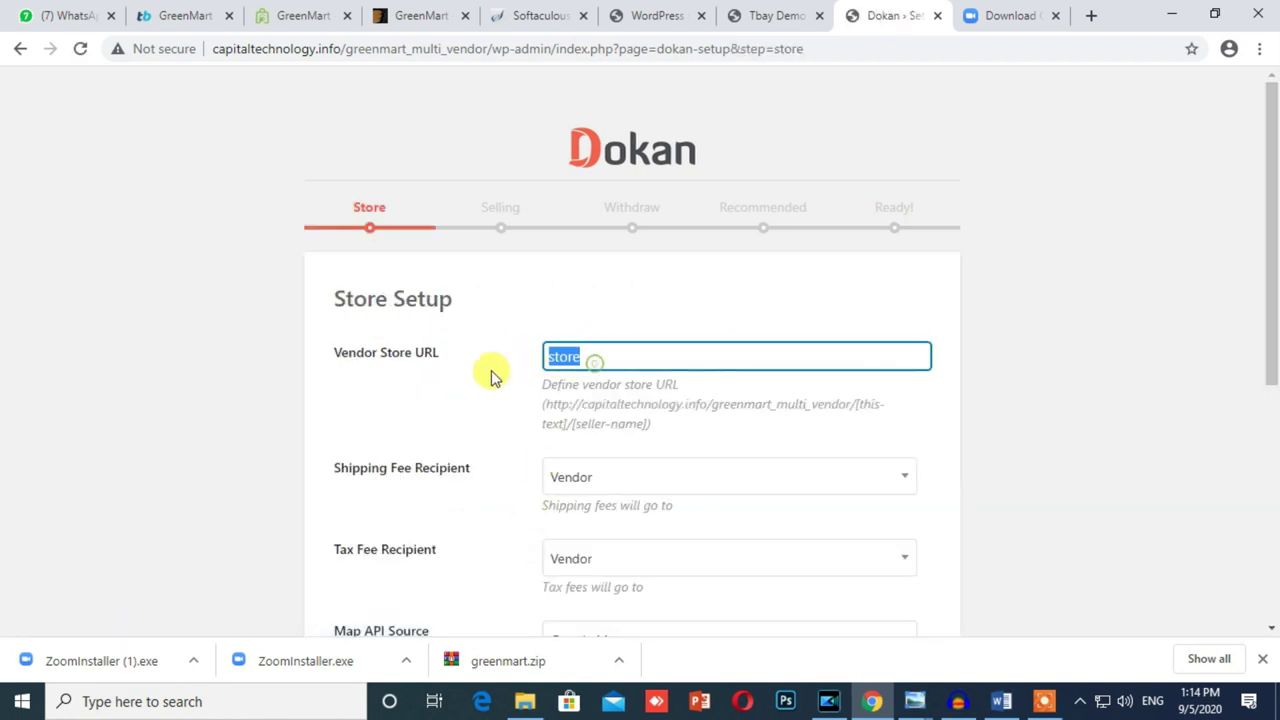
scroll(470, 394, "down", 3)
scroll(471, 394, "up", 3)
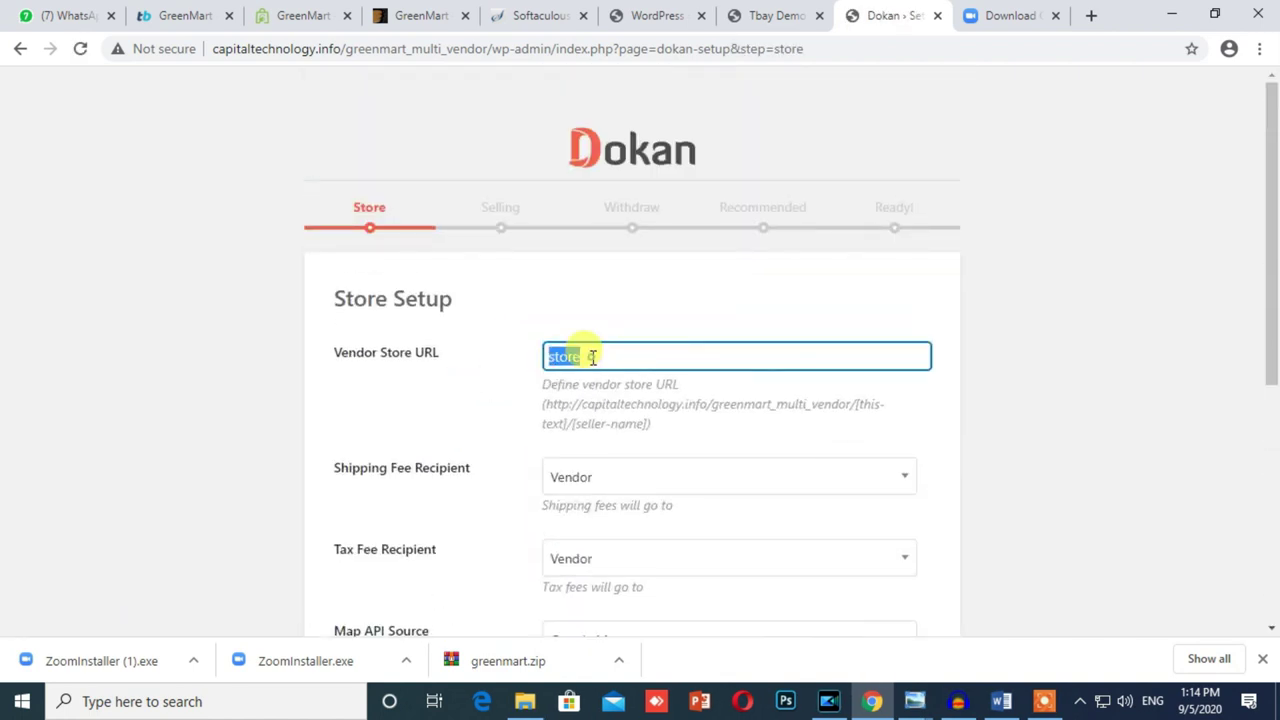
scroll(592, 357, "down", 4)
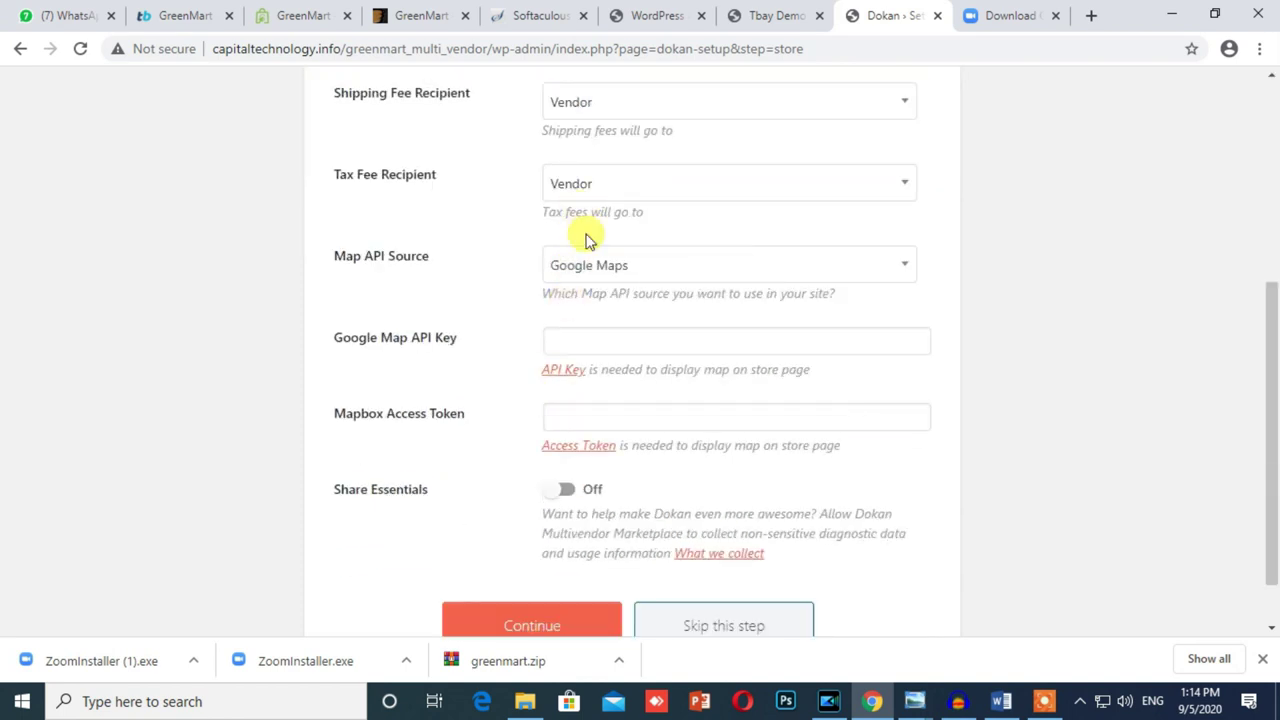
scroll(520, 420, "down", 1)
left_click(515, 562)
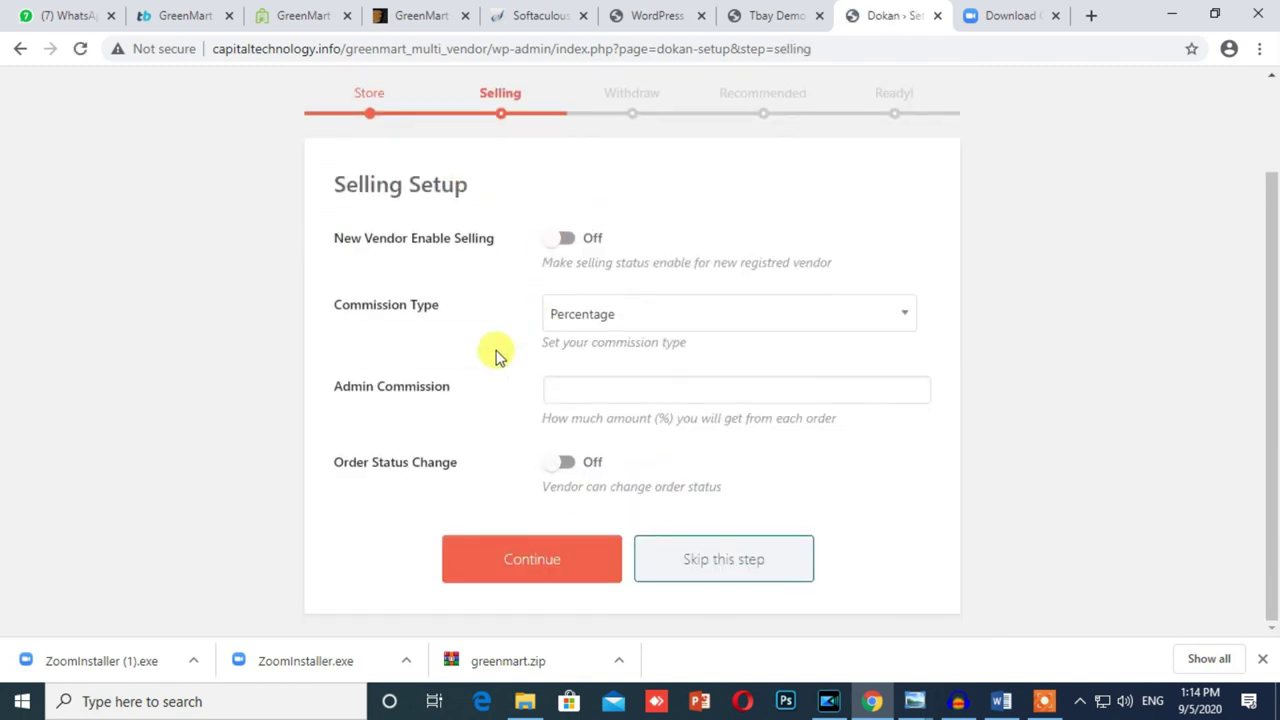
Step: Keep default Selling and Withdraw settings and install the recommended WooCommerce Conversion Tracking
left_click(517, 561)
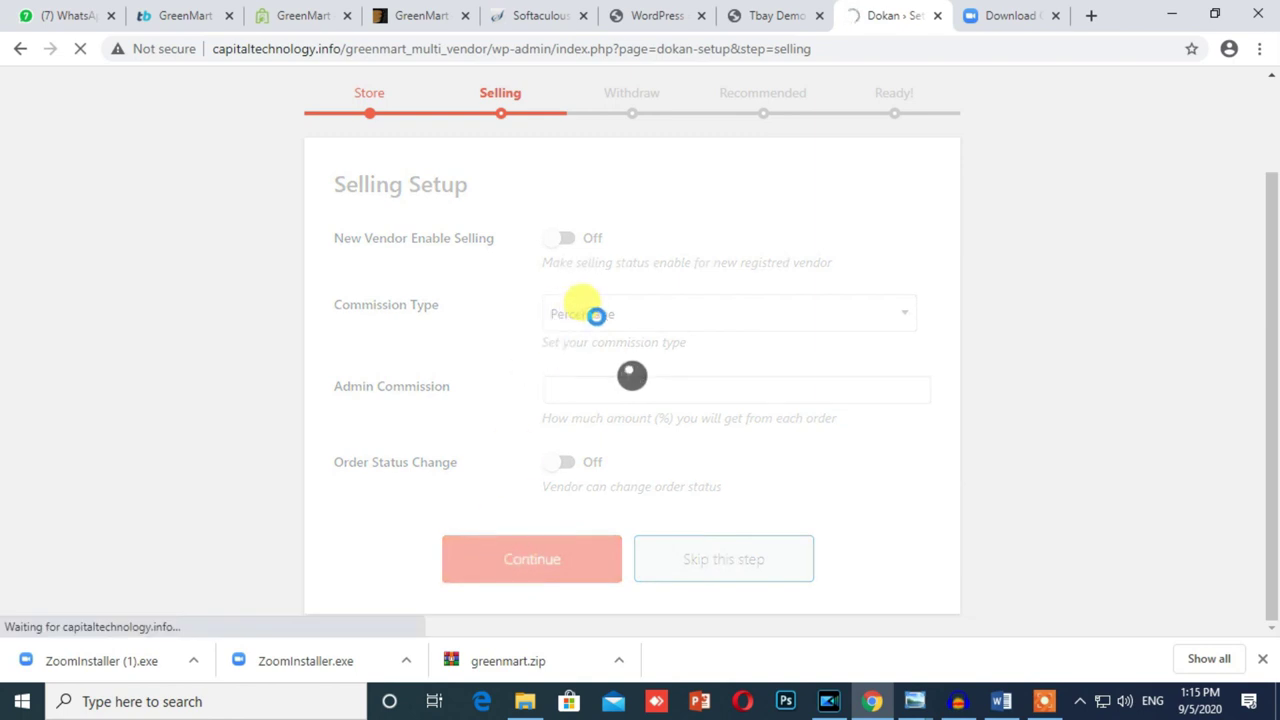
scroll(414, 337, "down", 3)
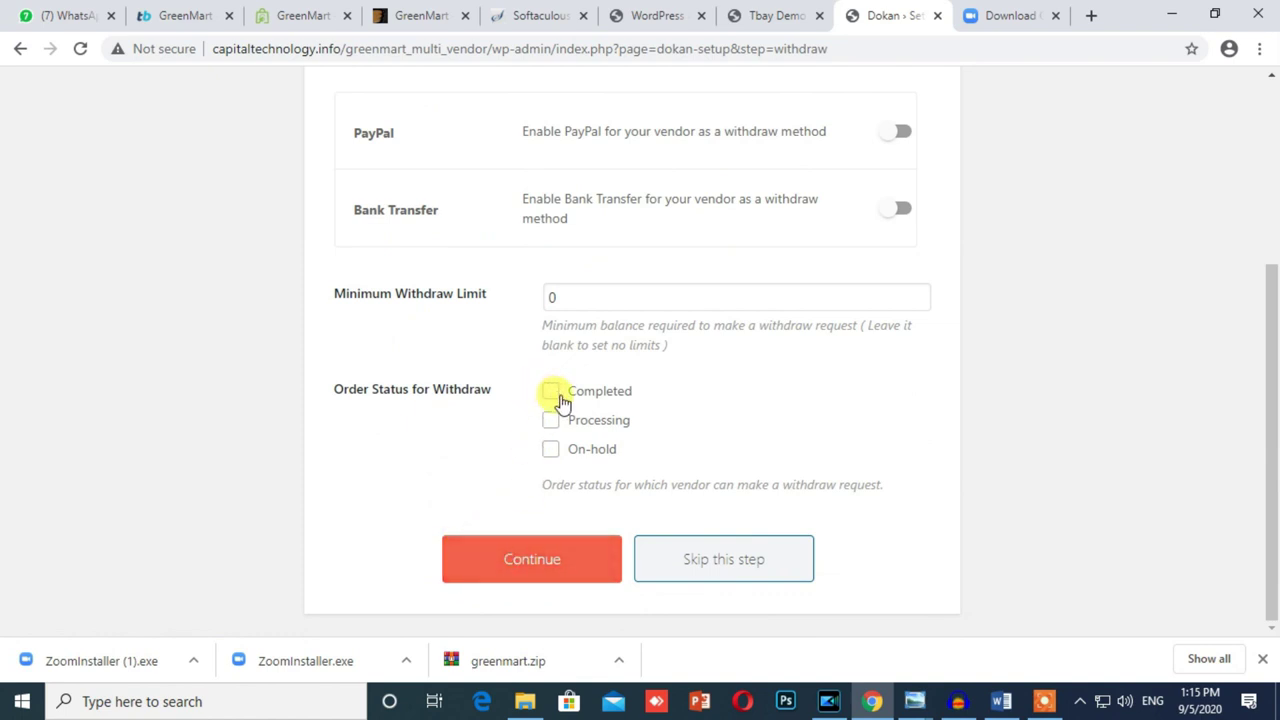
left_click(534, 560)
scroll(872, 452, "up", 3)
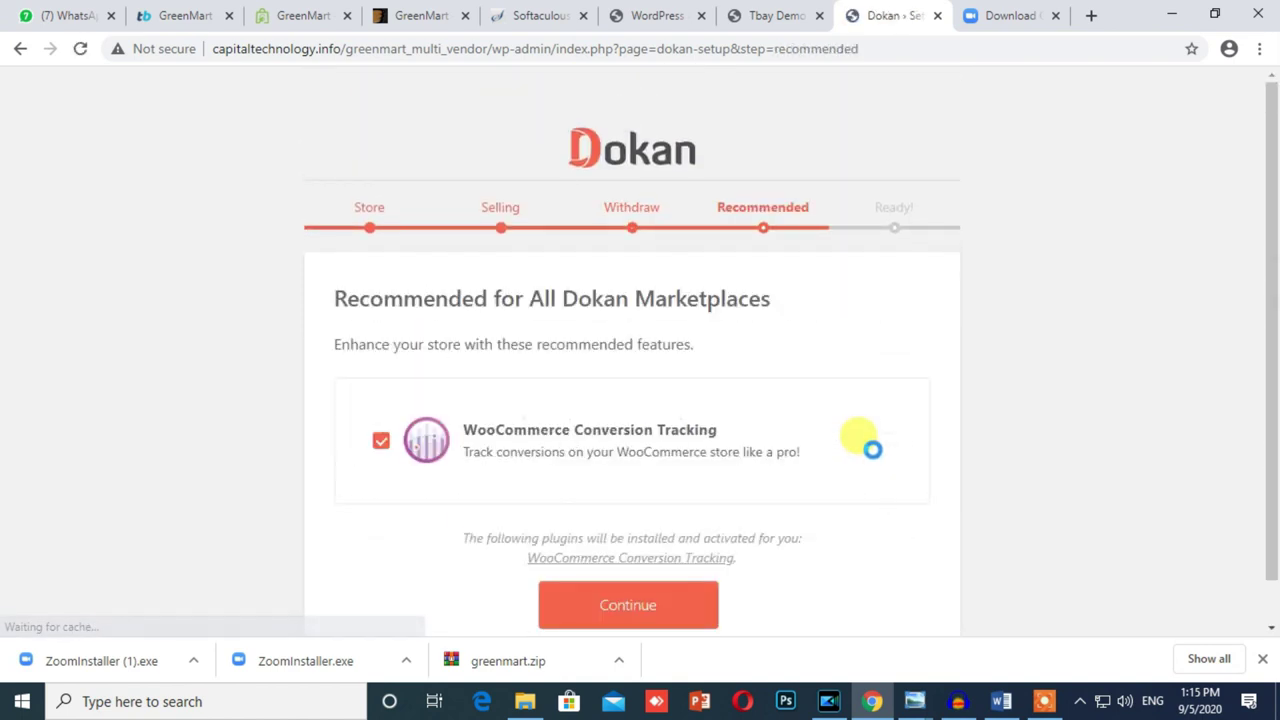
scroll(857, 443, "down", 1)
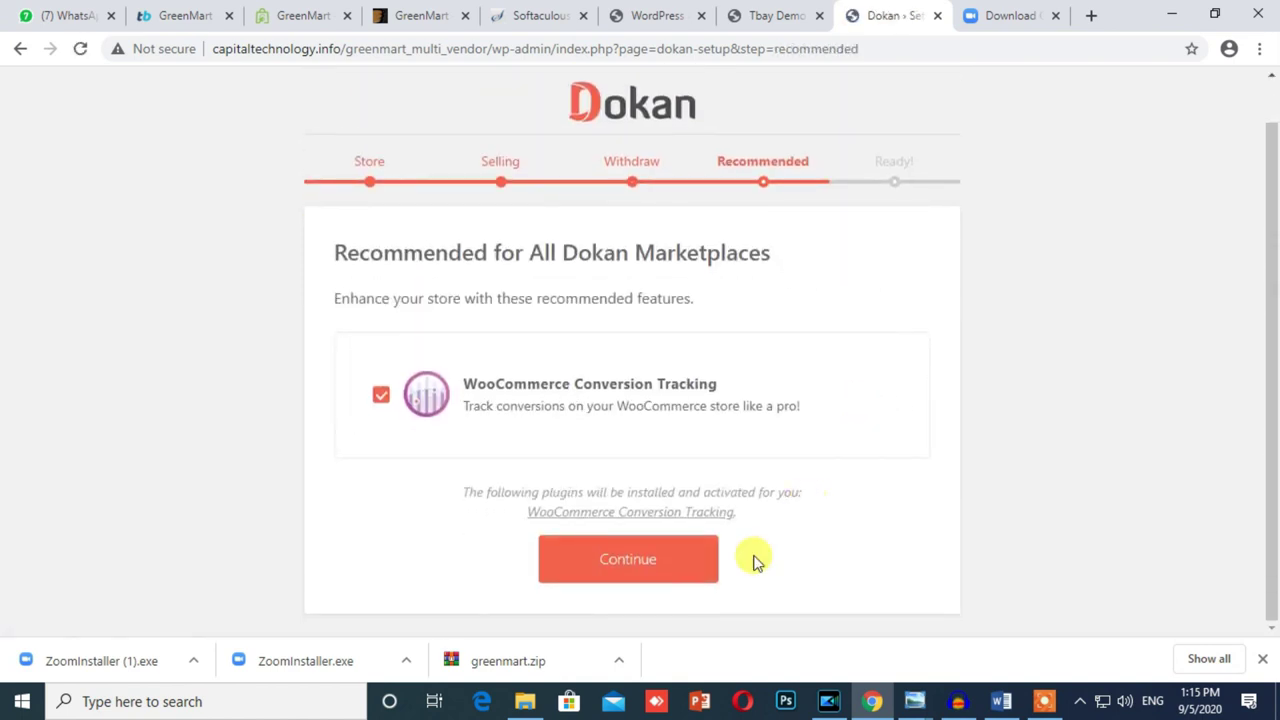
left_click(600, 556)
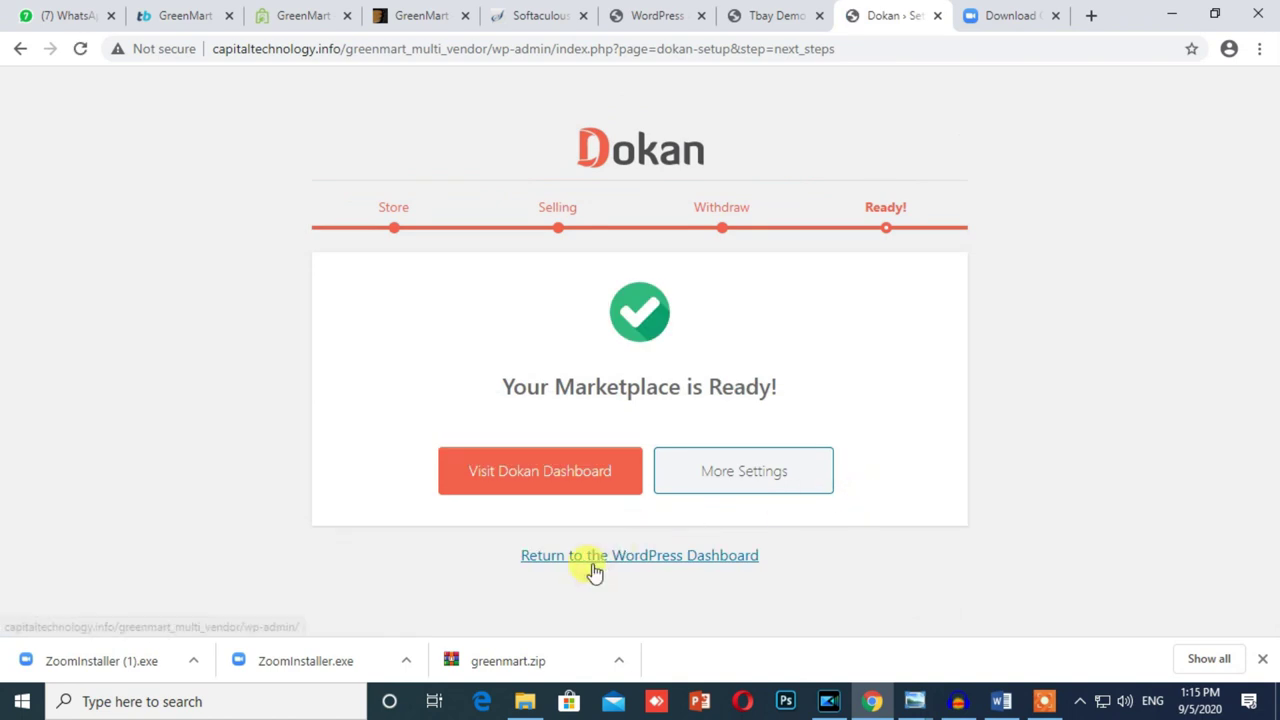
Step: Open the Dokan dashboard, allow Conversion Tracking usage data, and review the empty stats
left_click(527, 485)
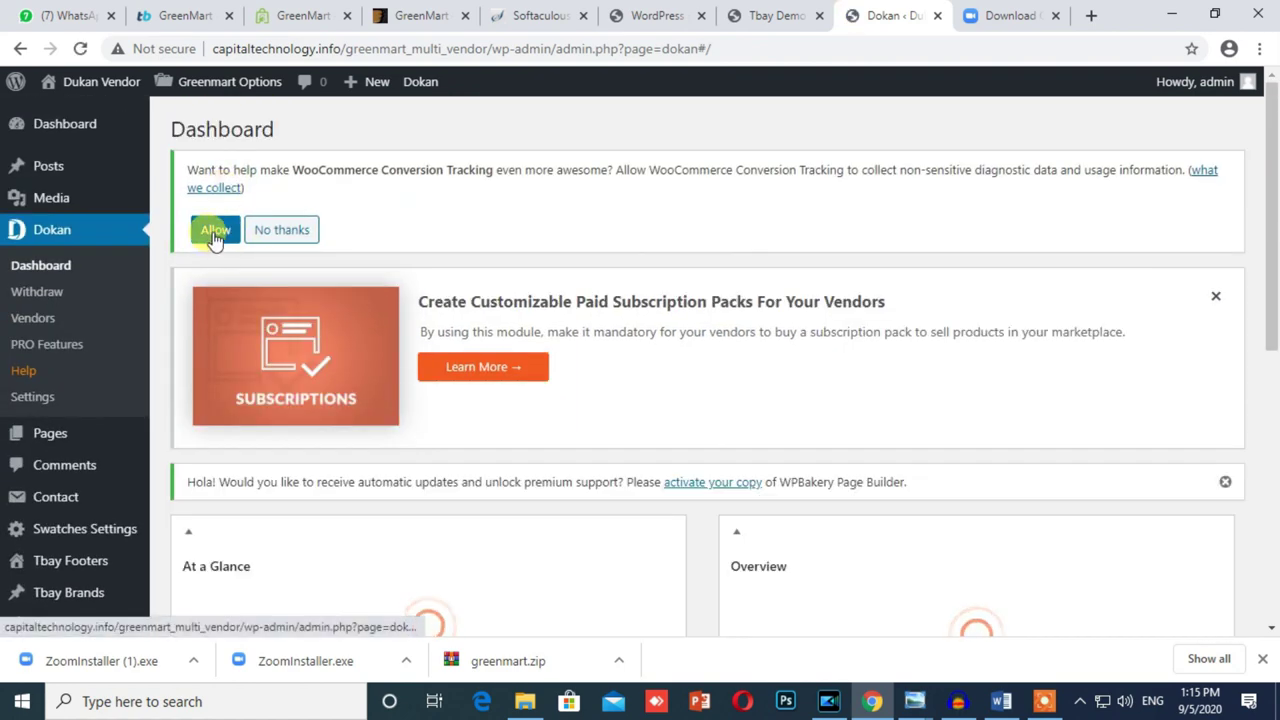
left_click(212, 233)
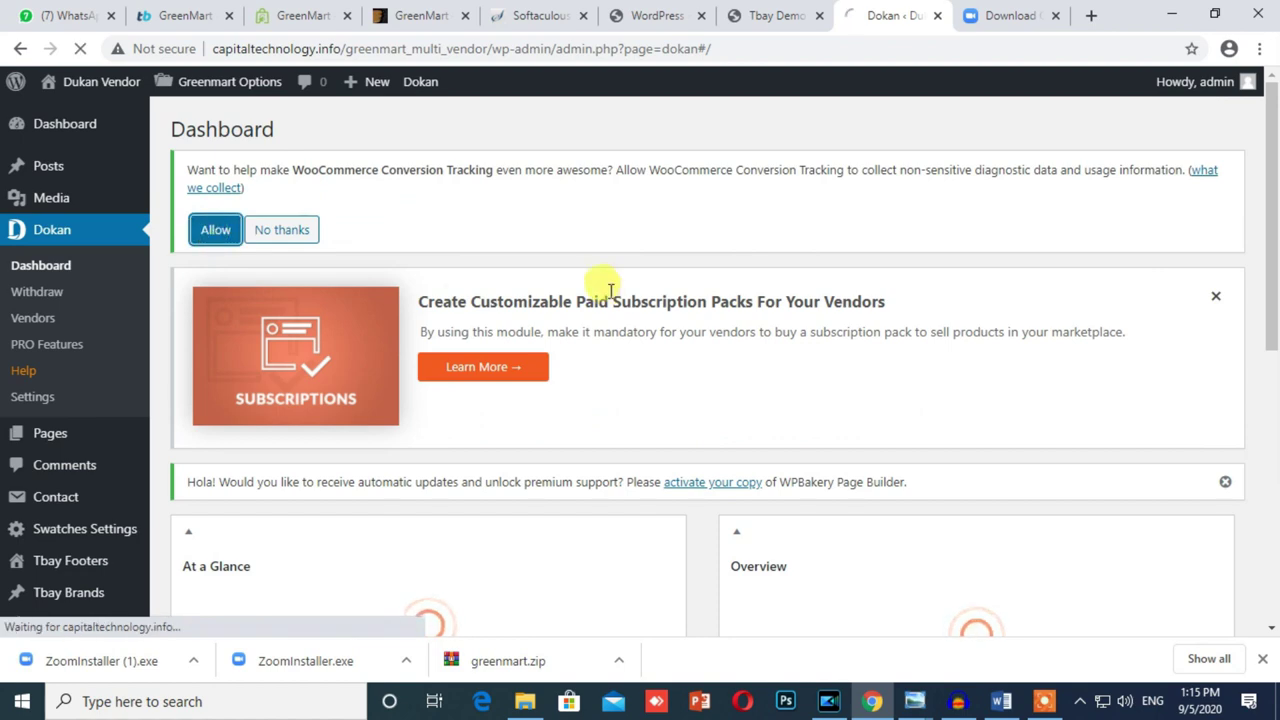
scroll(620, 320, "down", 10)
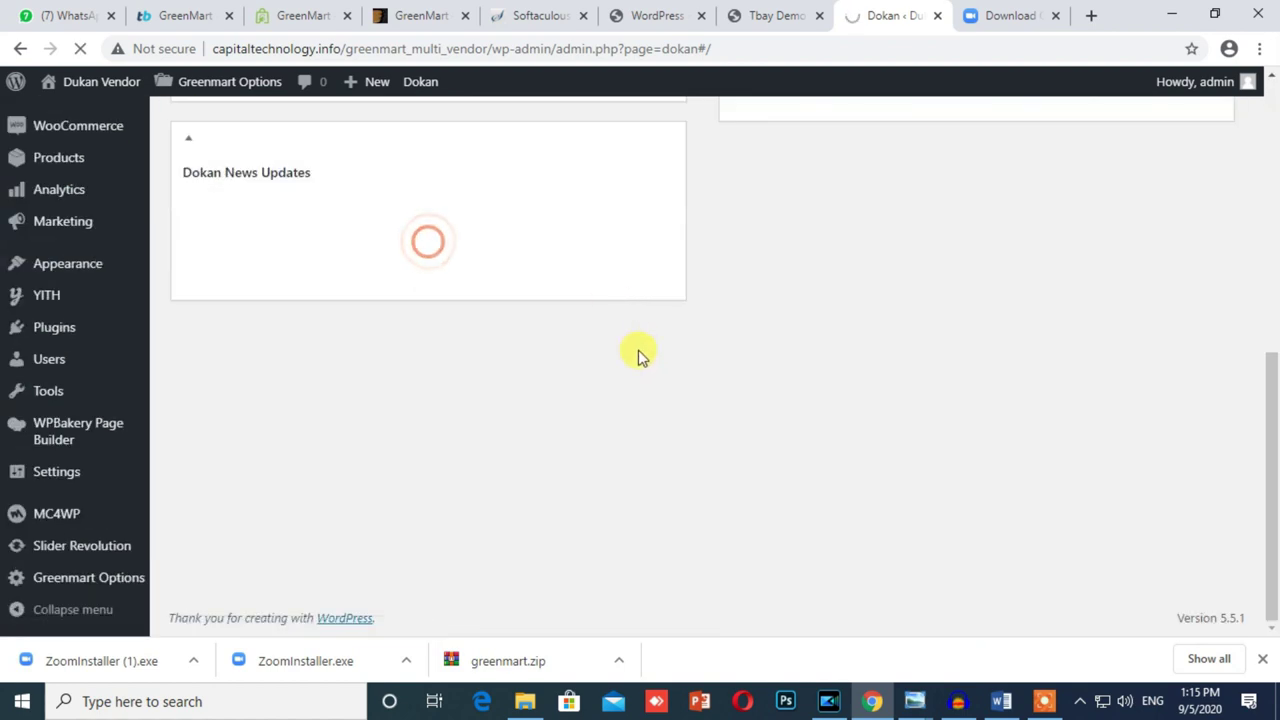
scroll(500, 343, "up", 2)
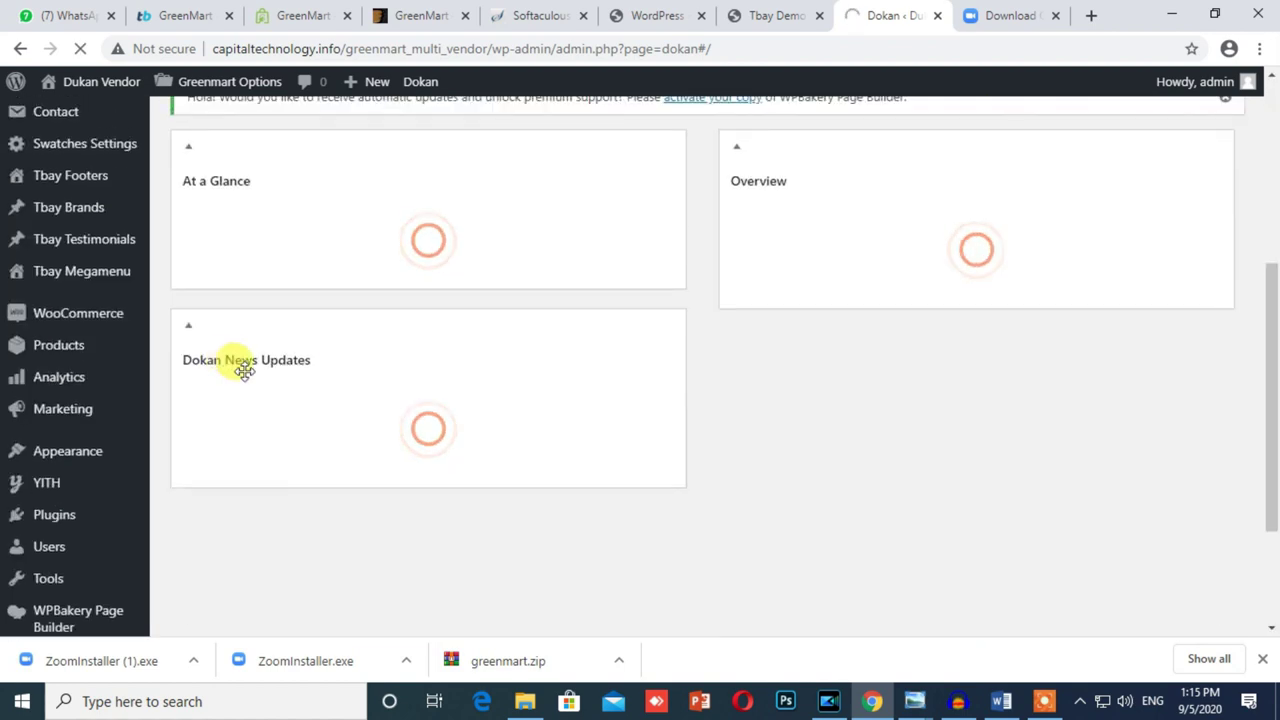
scroll(1046, 363, "down", 2)
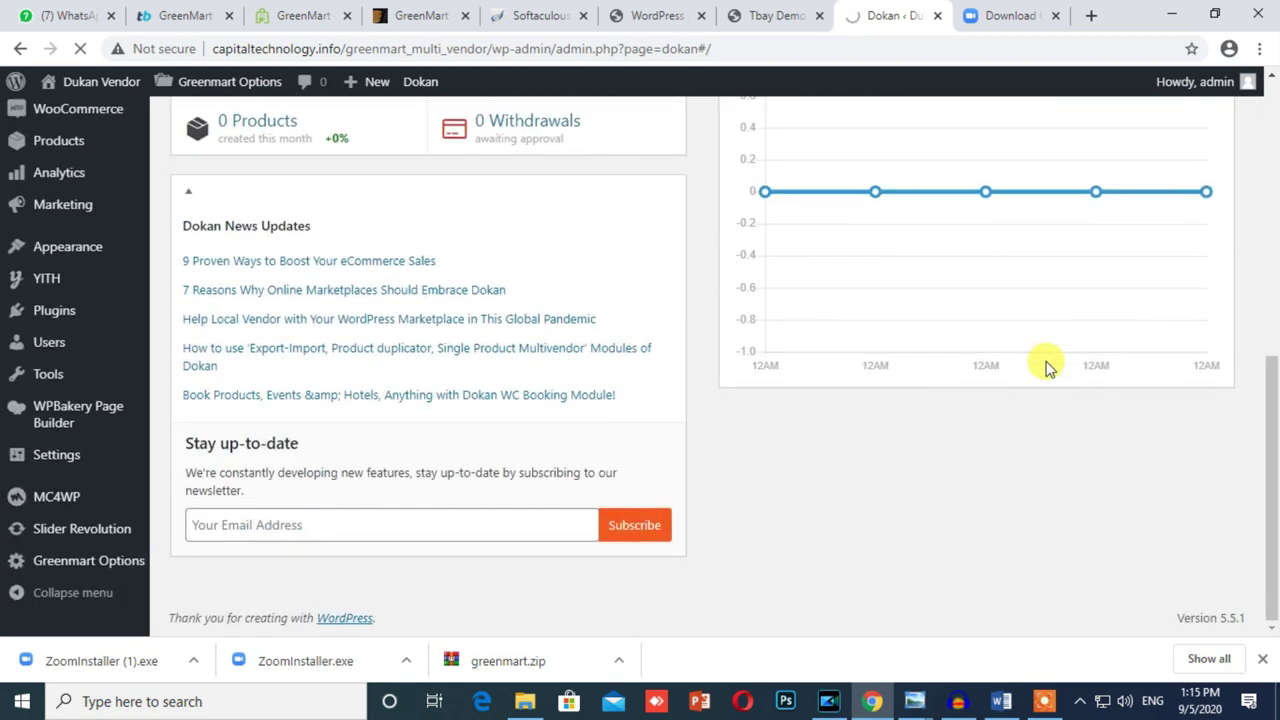
scroll(1166, 377, "up", 2)
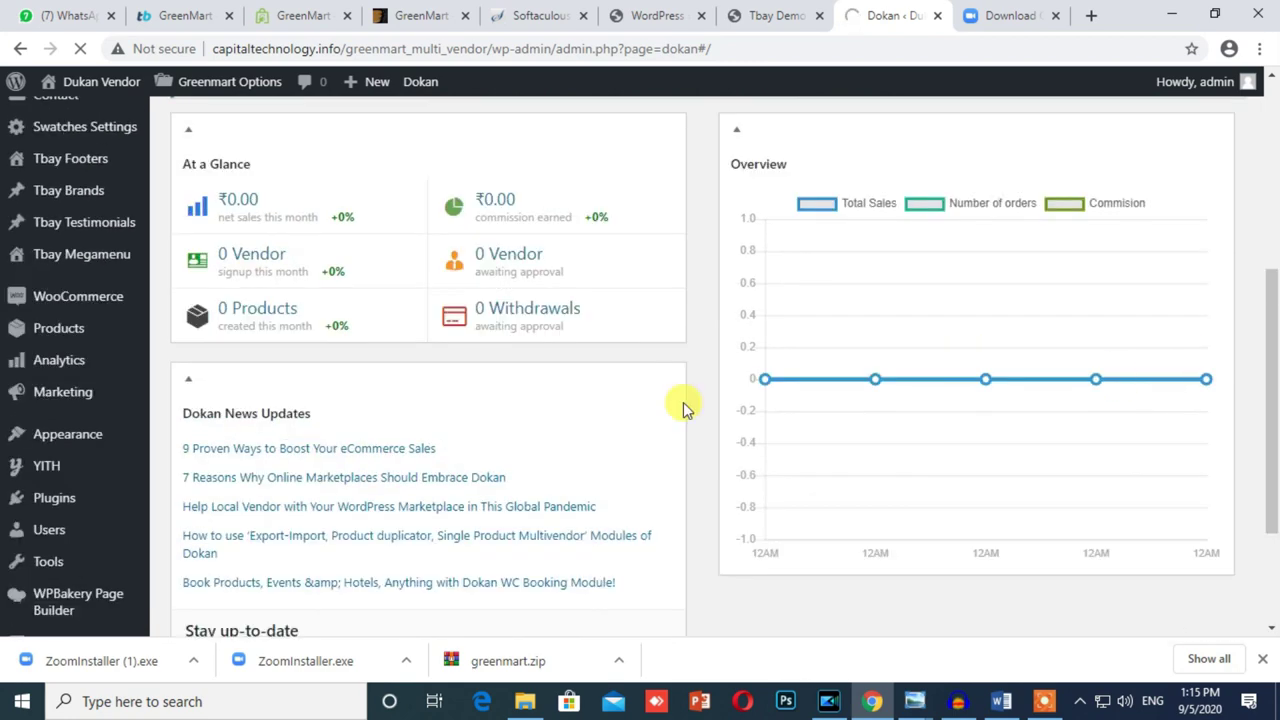
scroll(686, 409, "down", 2)
Step: Run Import All for the organic Home8 demo in Tbay Demo Import and confirm it
mouse_move(48, 390)
left_click(212, 545)
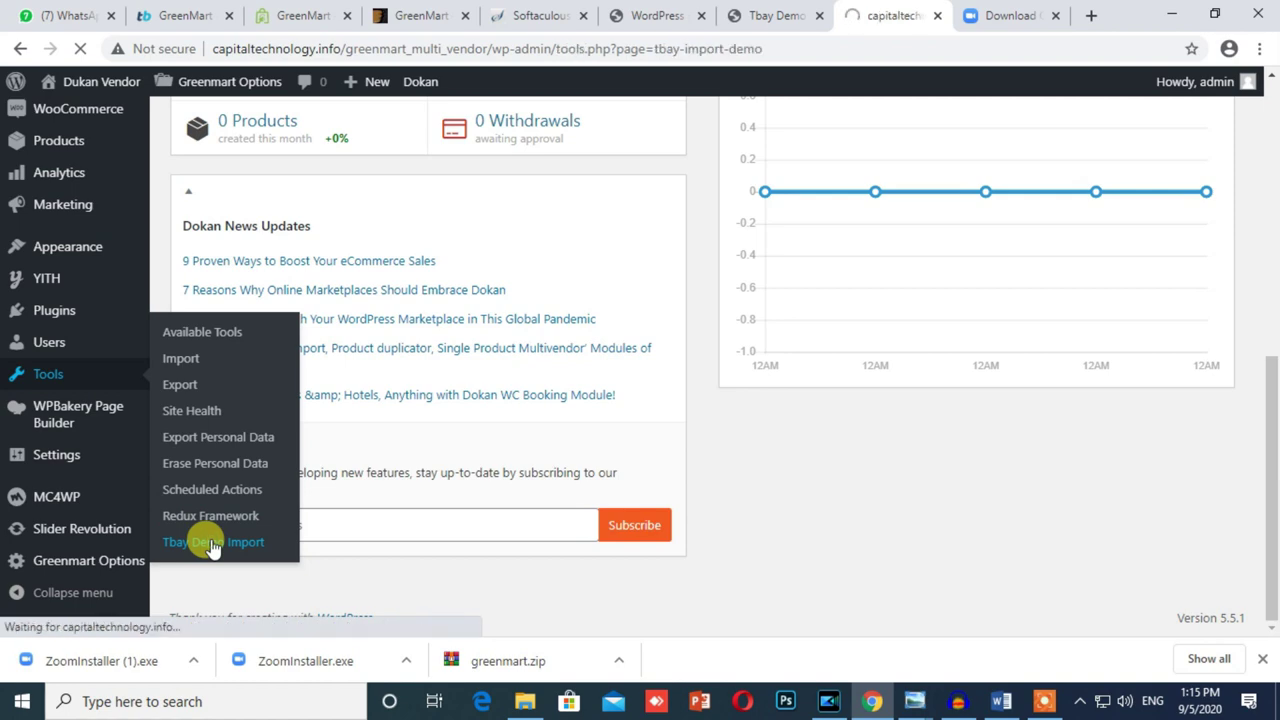
scroll(590, 488, "up", 3)
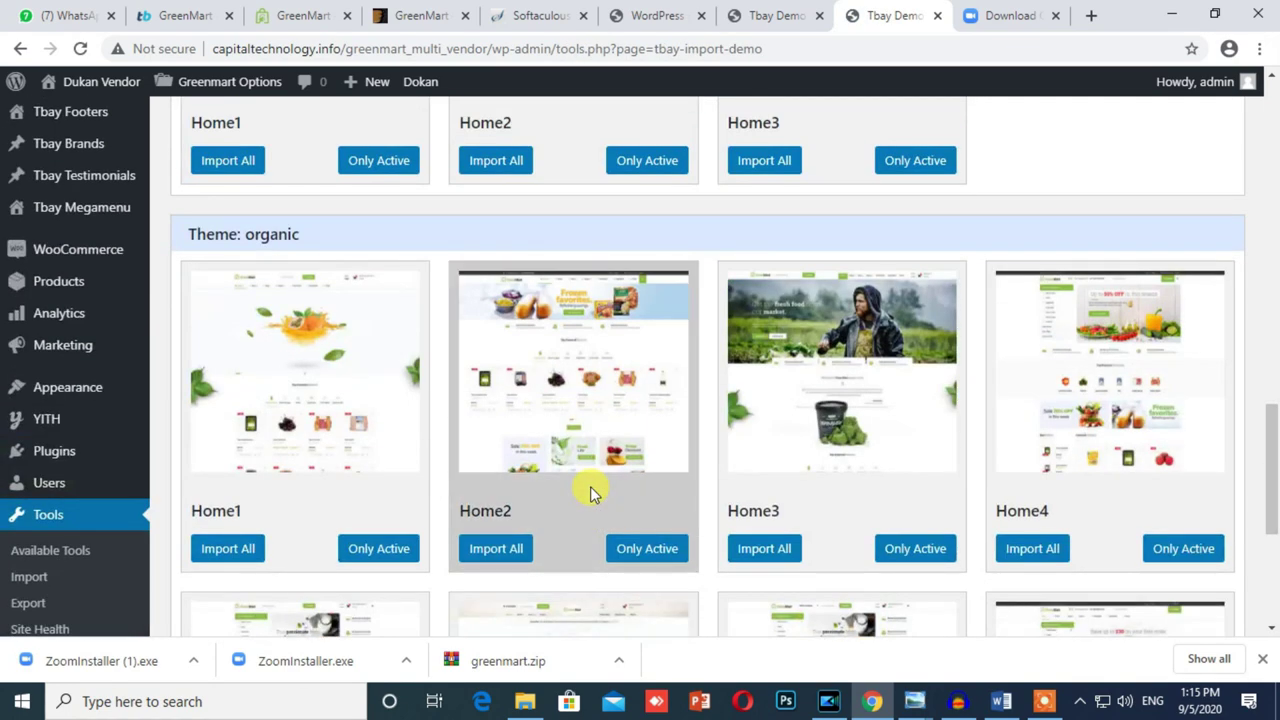
scroll(590, 486, "down", 4)
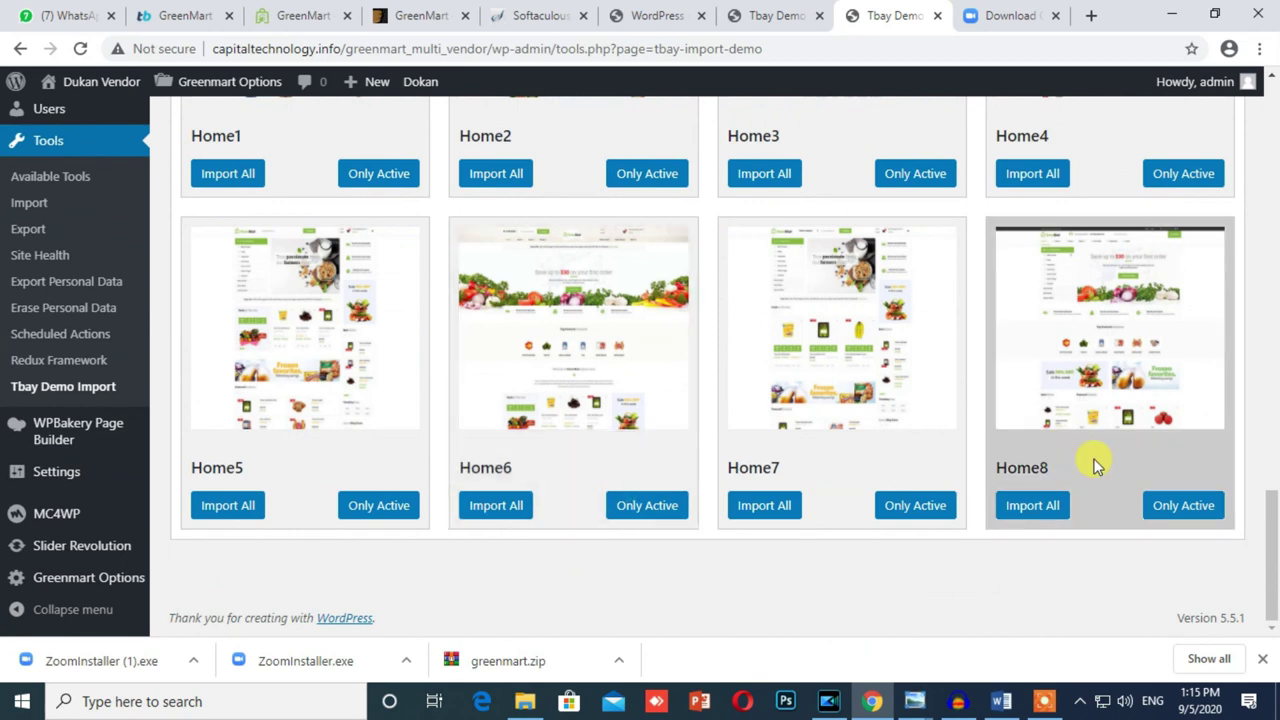
left_click(1028, 510)
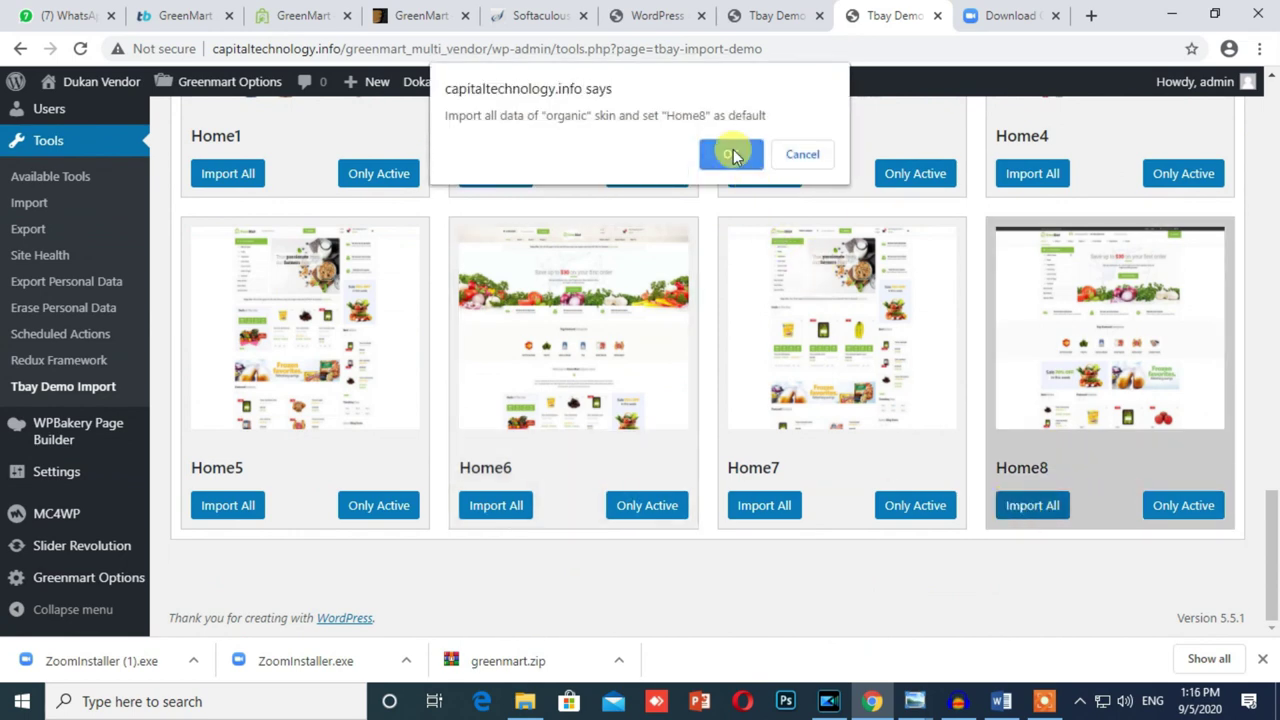
left_click(733, 154)
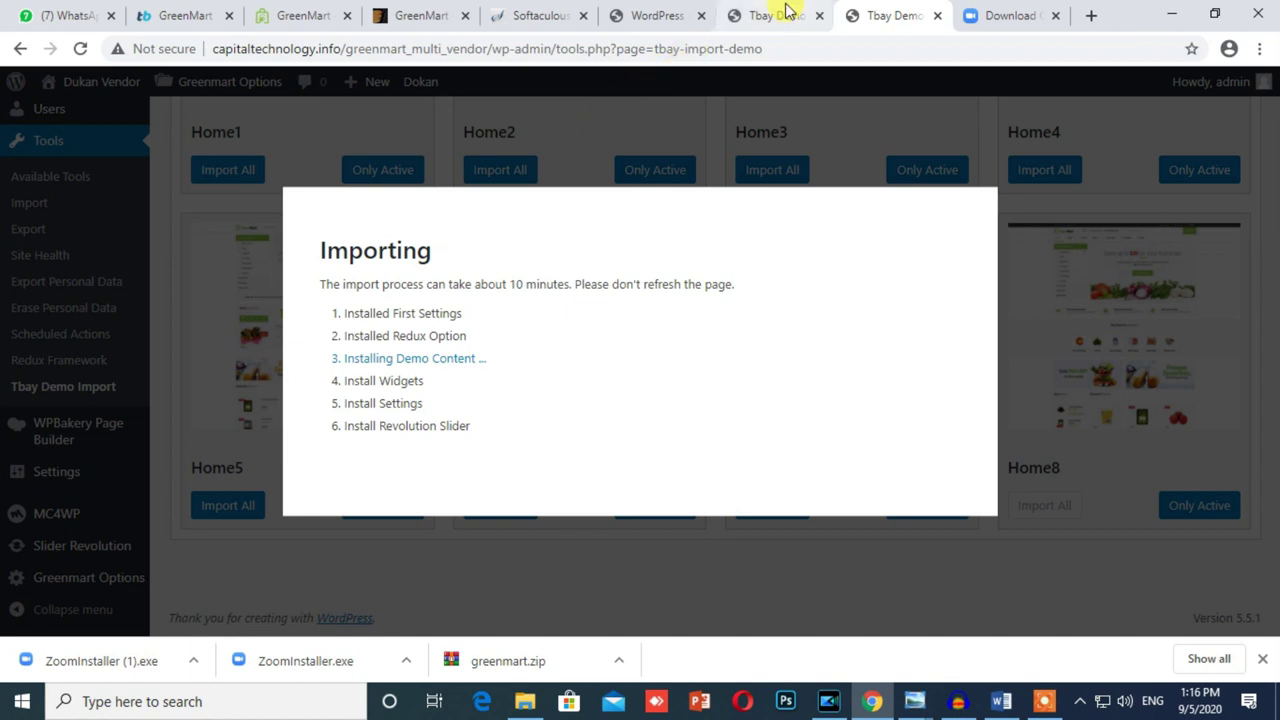
mouse_move(1040, 706)
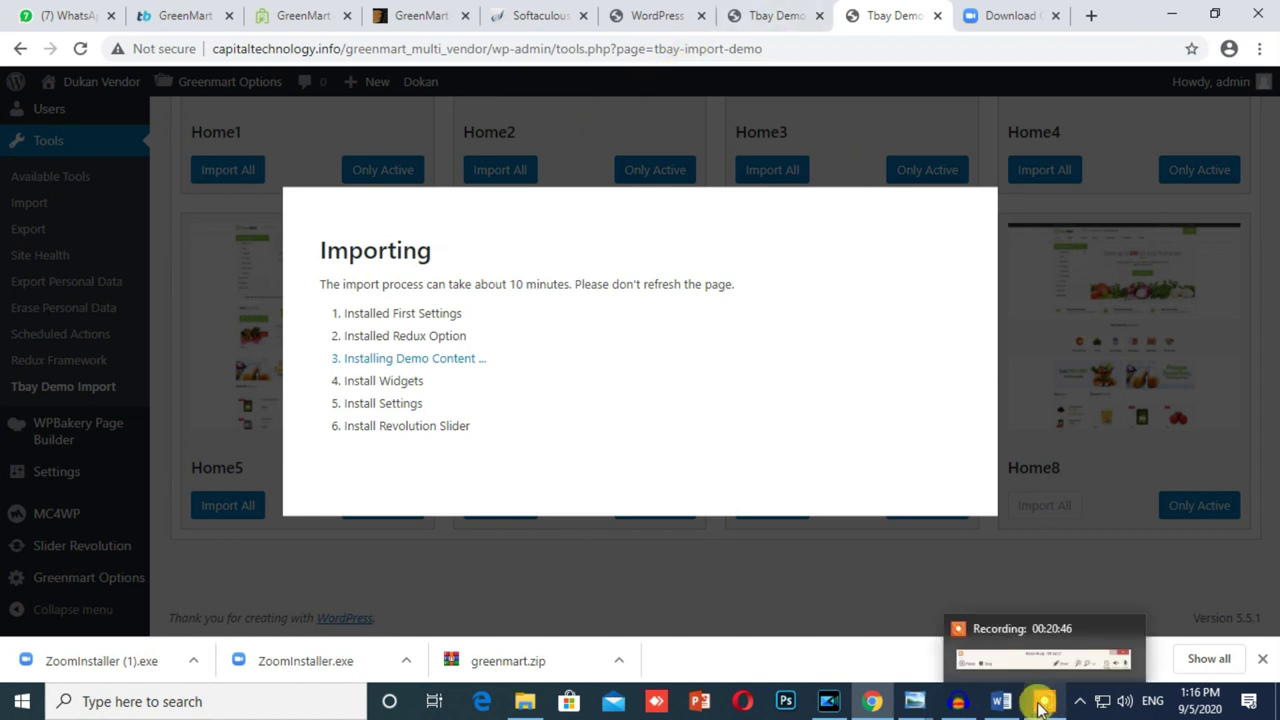
left_click(1042, 700)
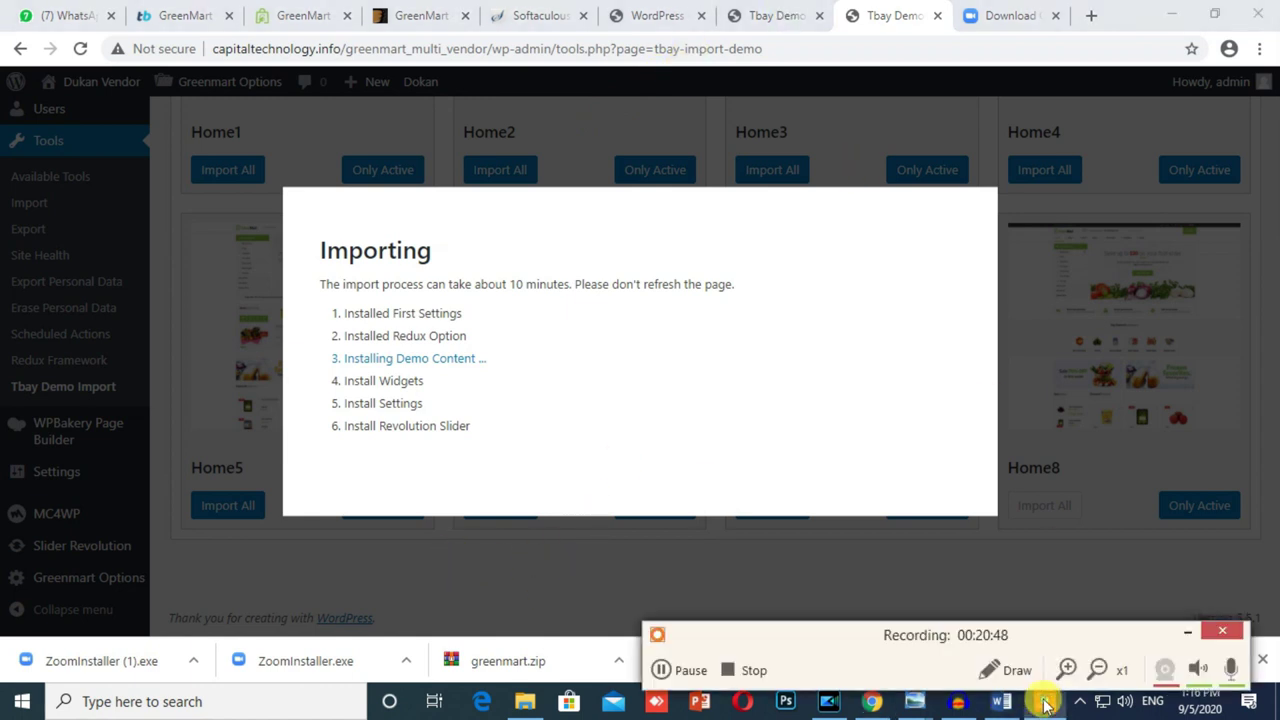
Step: Scroll the GreenMart demos page to find Home Demo 08
left_click(703, 684)
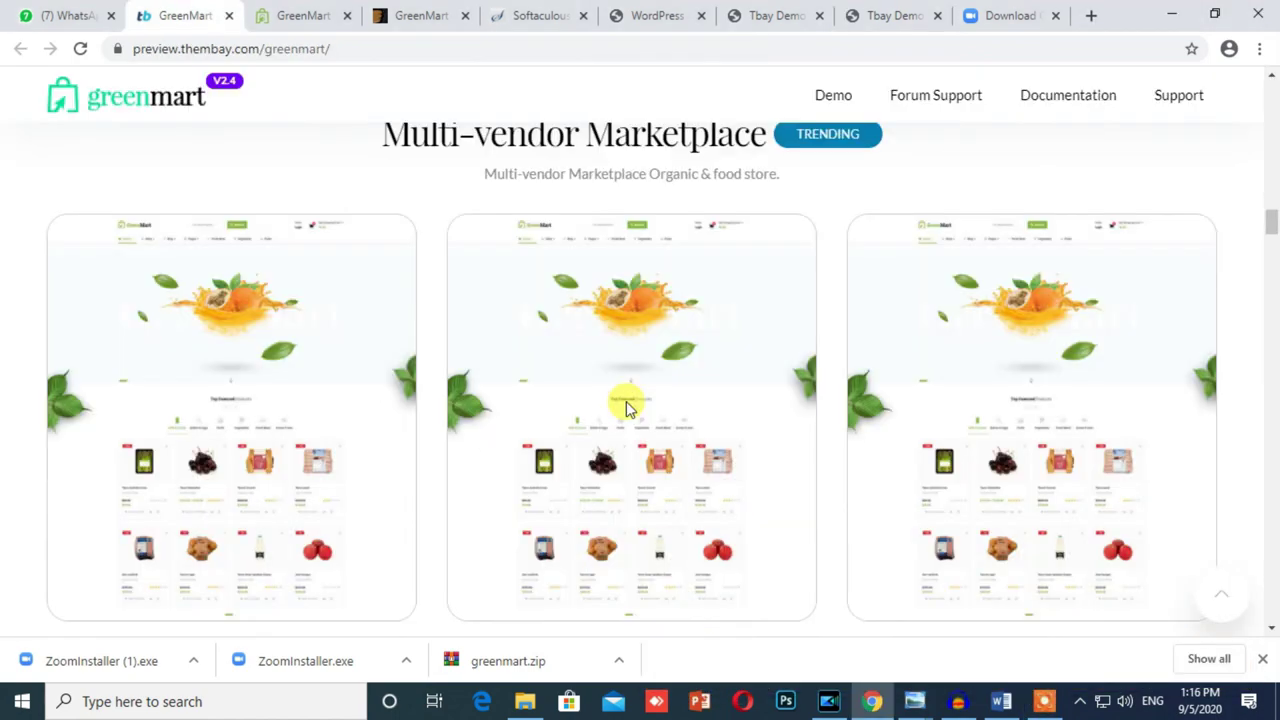
scroll(624, 401, "down", 10)
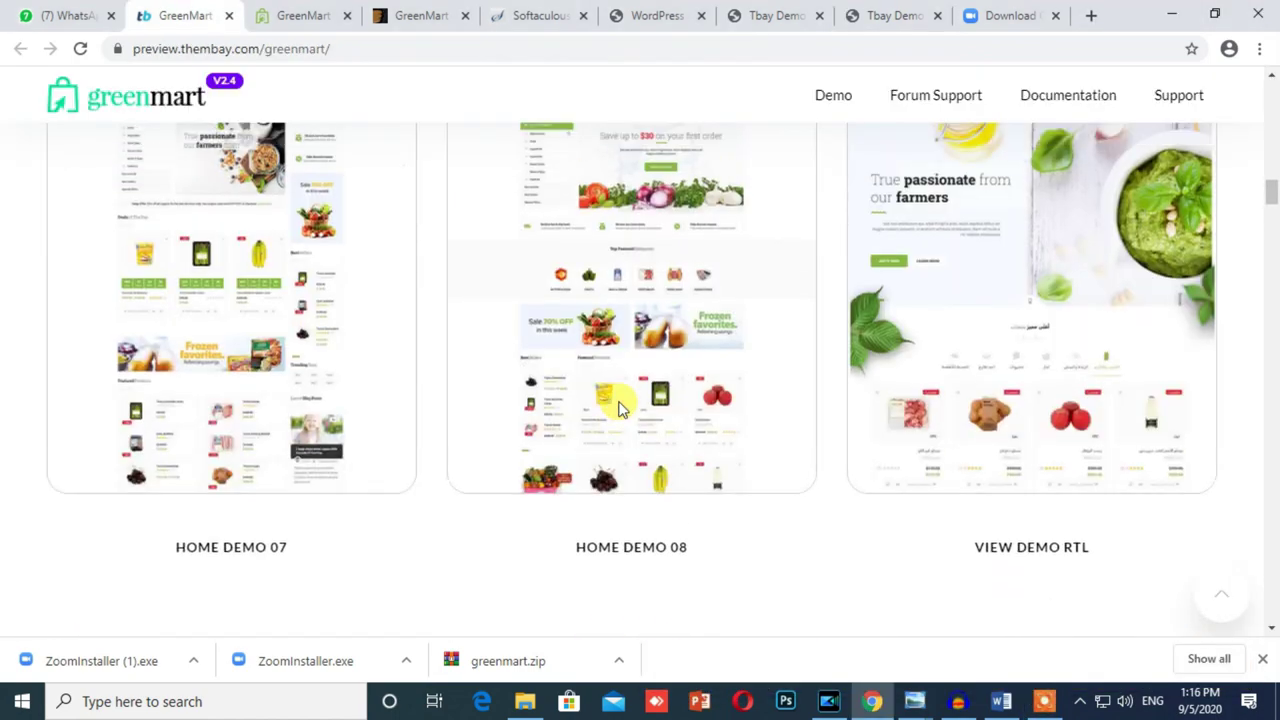
scroll(620, 405, "up", 5)
scroll(618, 408, "down", 7)
scroll(618, 408, "up", 6)
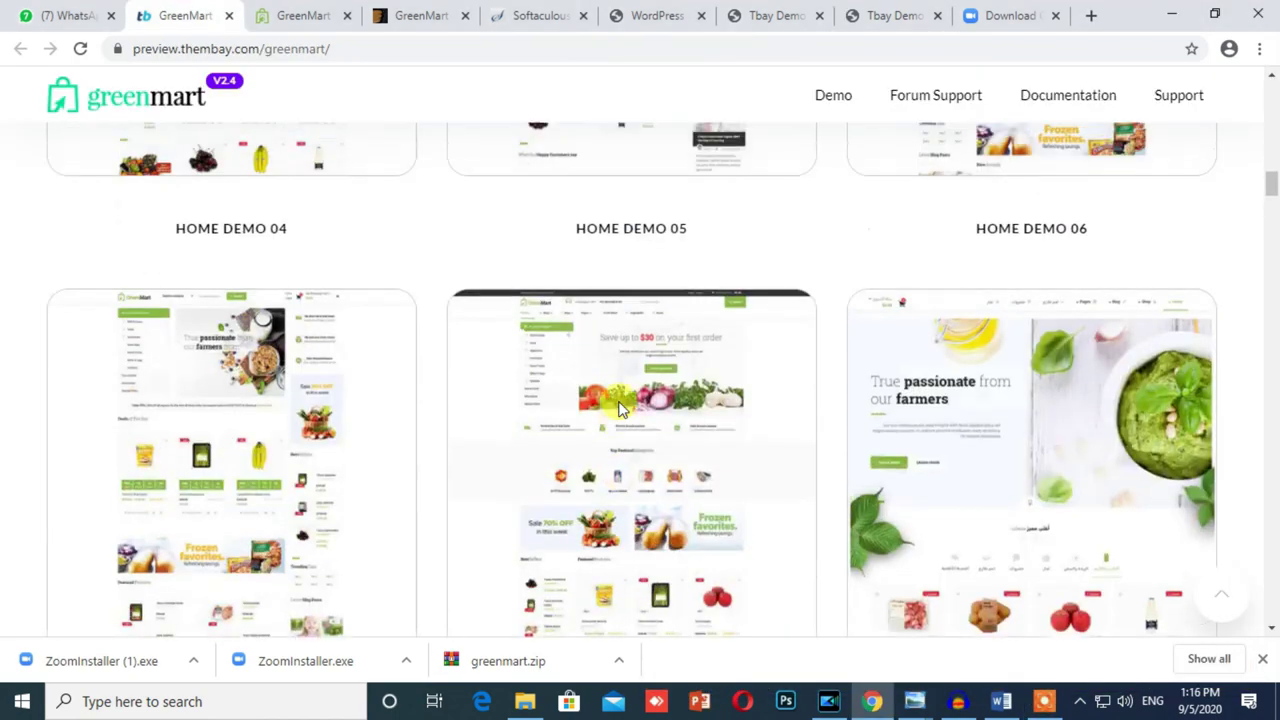
scroll(617, 408, "up", 3)
scroll(617, 408, "down", 6)
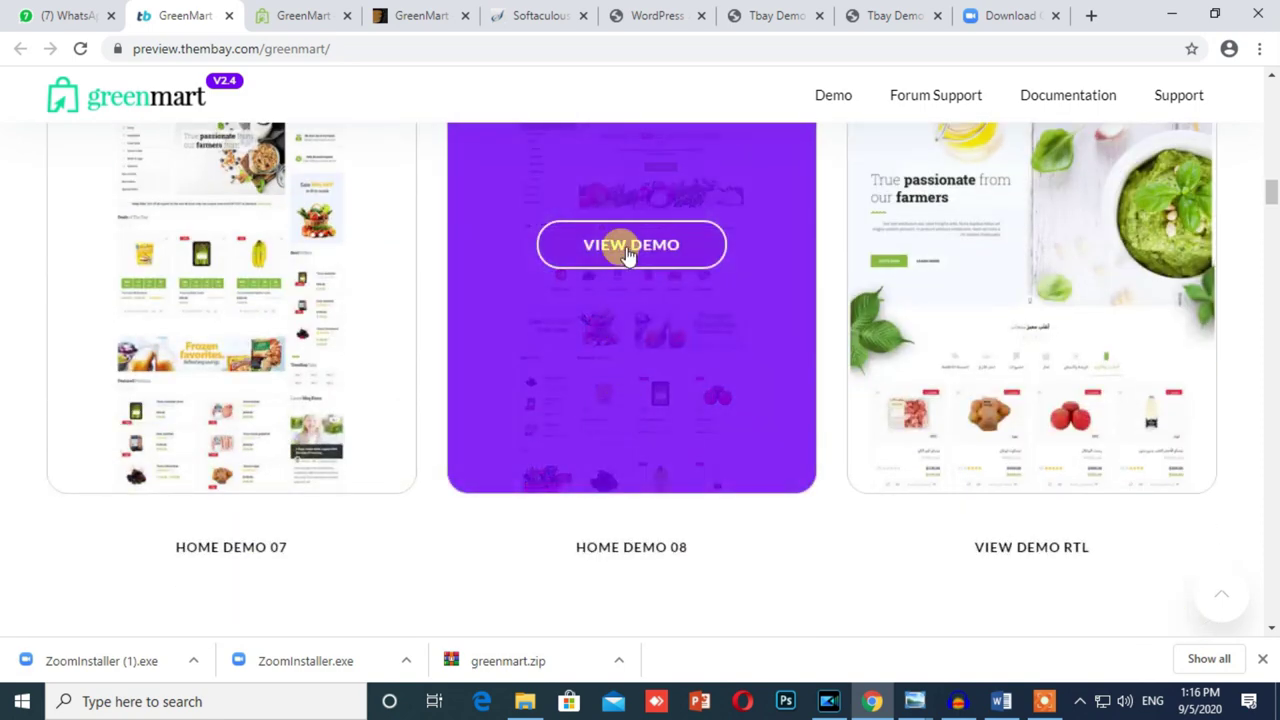
Step: Open the Home Demo 08 preview in a new tab and scroll through it, dismissing the purchase popup
right_click(641, 257)
left_click(645, 261)
left_click(306, 18)
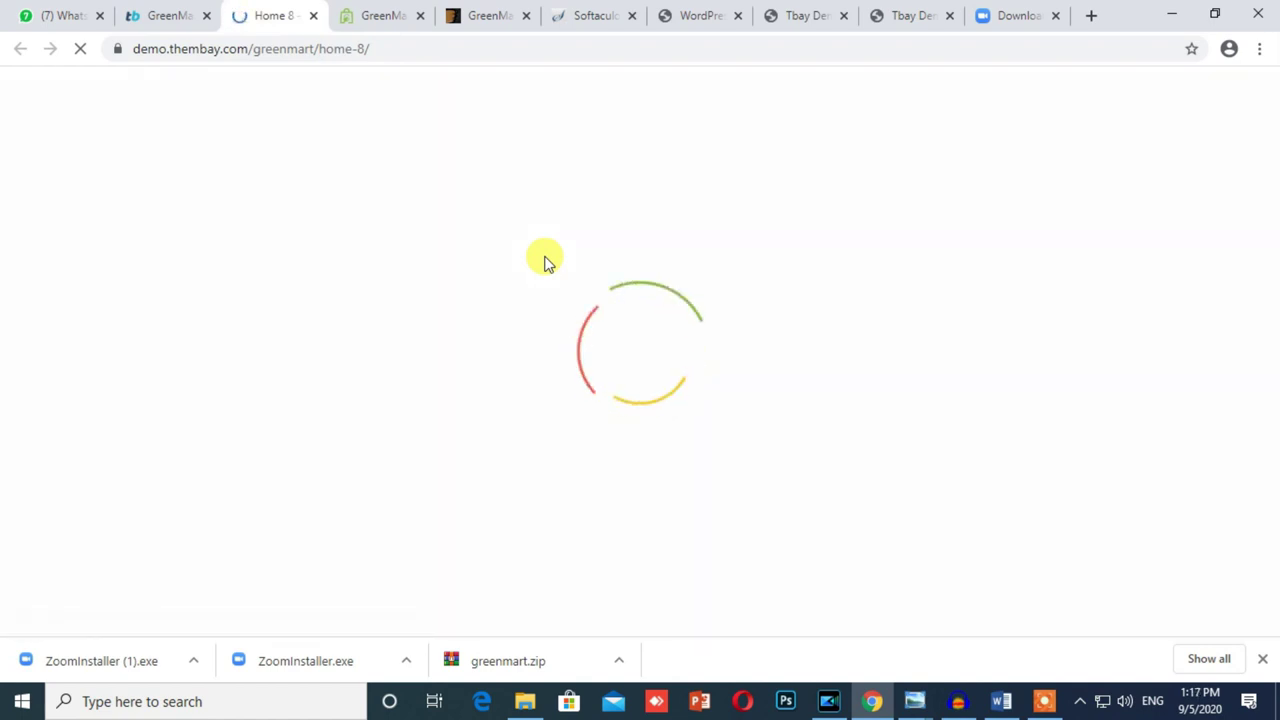
scroll(548, 262, "down", 5)
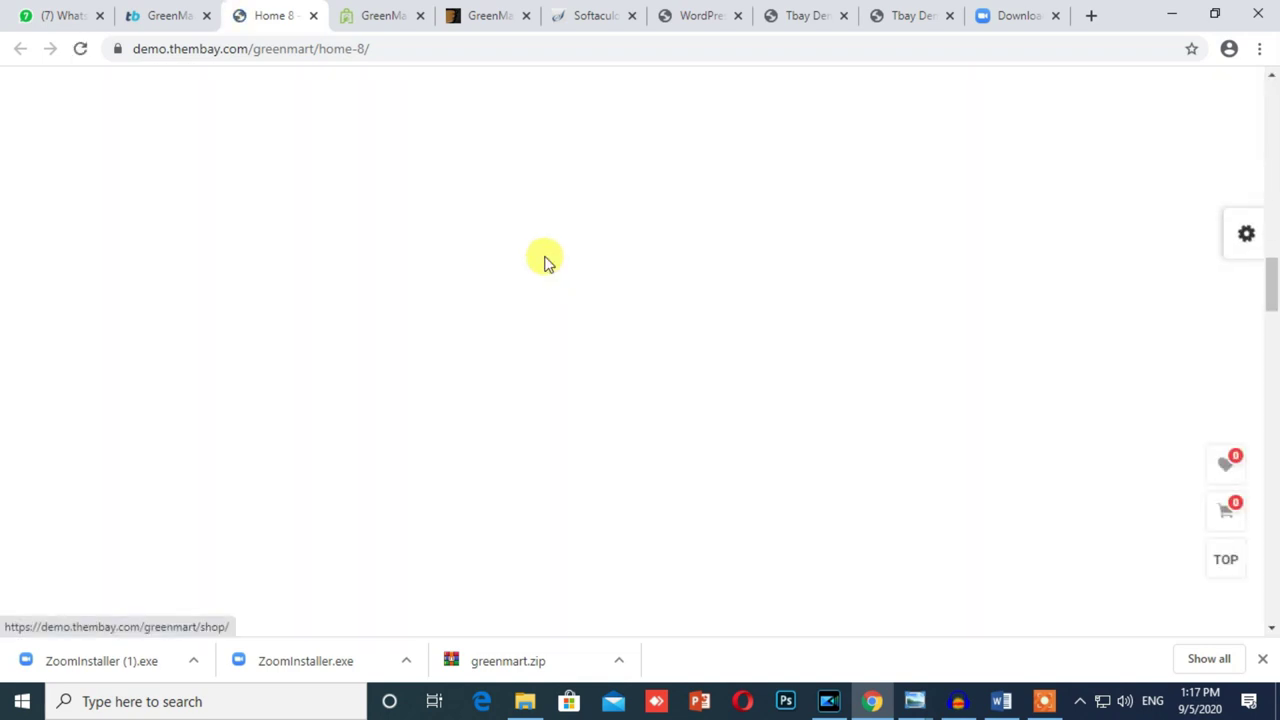
scroll(548, 262, "down", 15)
scroll(490, 418, "up", 10)
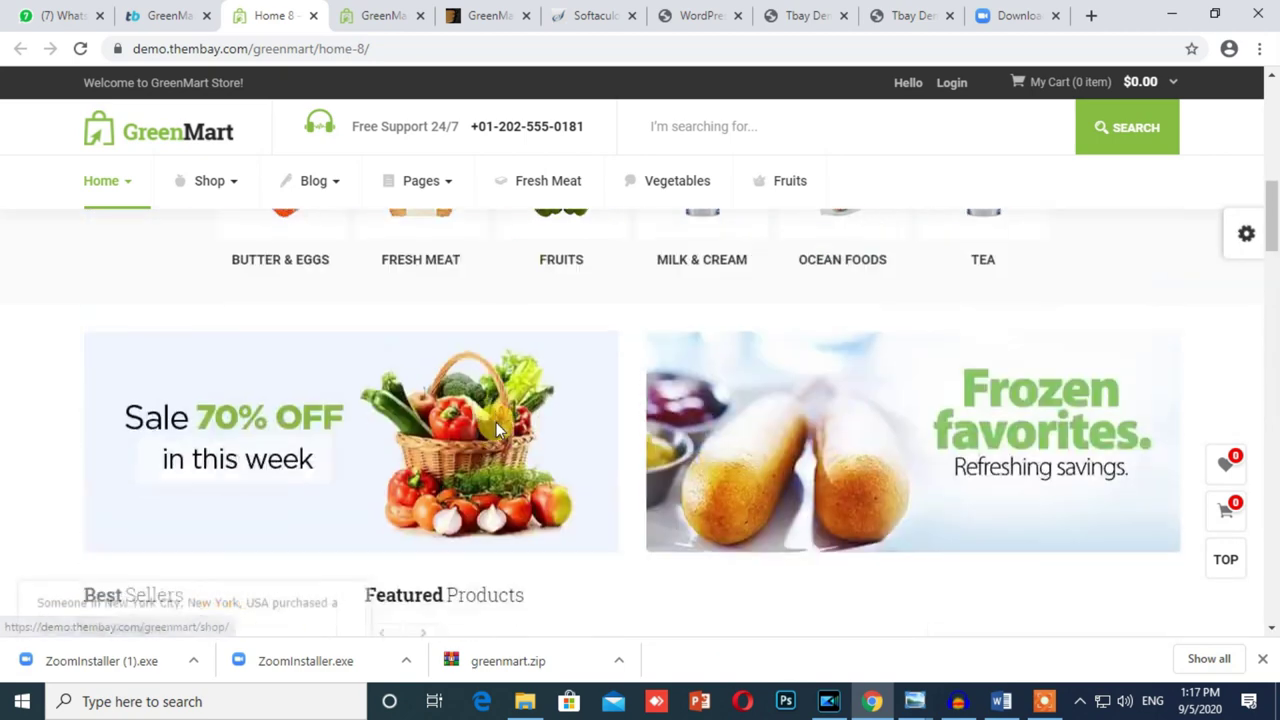
scroll(496, 430, "up", 8)
left_click(446, 550)
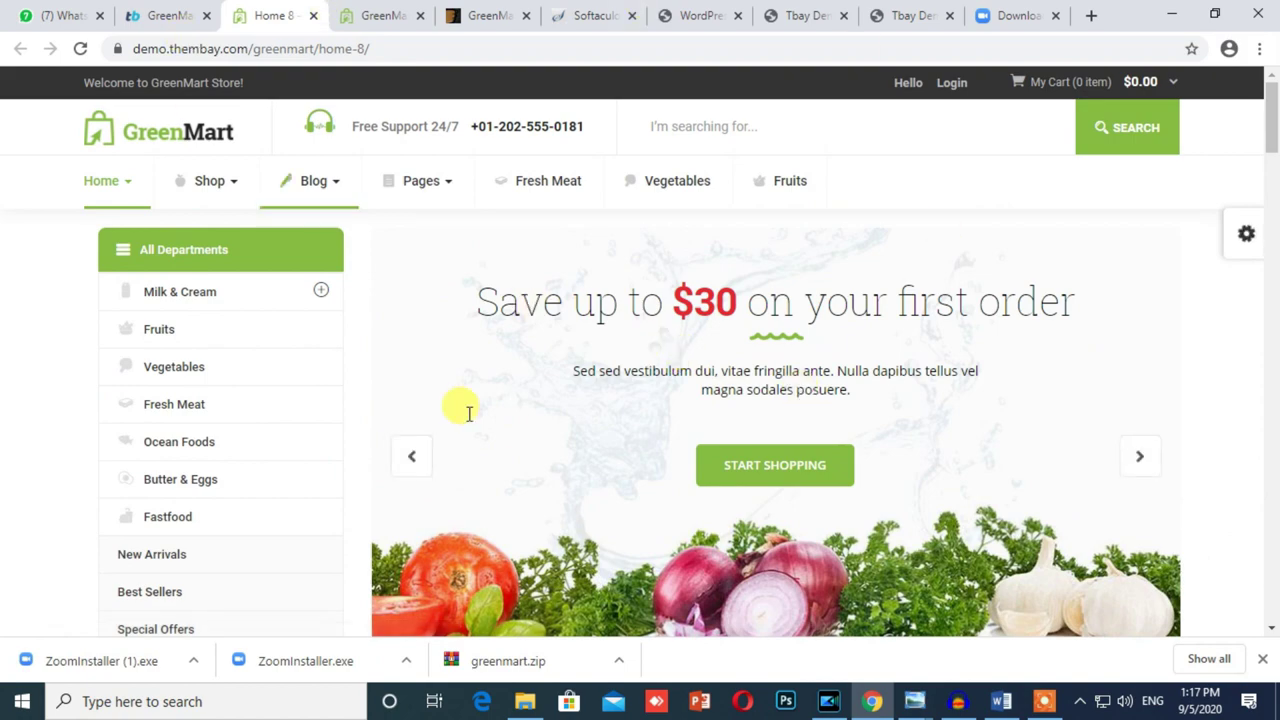
scroll(469, 413, "down", 8)
scroll(463, 420, "up", 7)
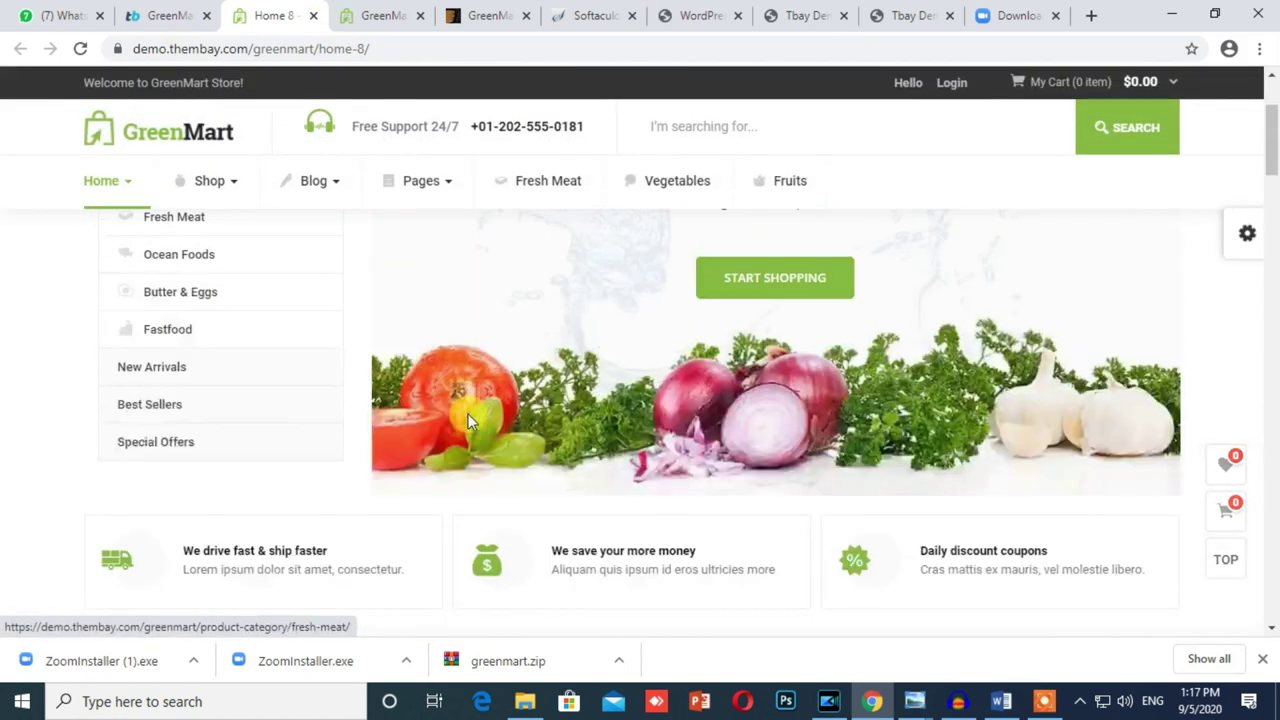
scroll(470, 420, "up", 2)
scroll(470, 420, "down", 15)
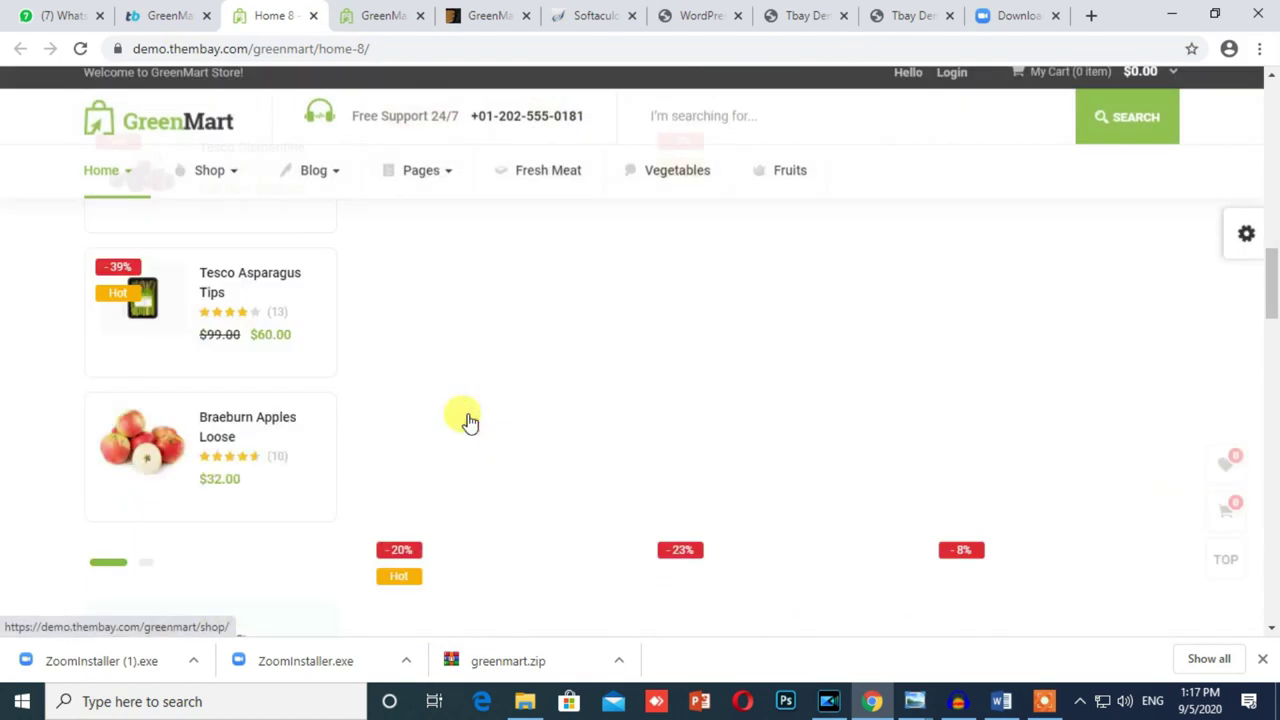
scroll(470, 420, "down", 4)
scroll(470, 420, "up", 12)
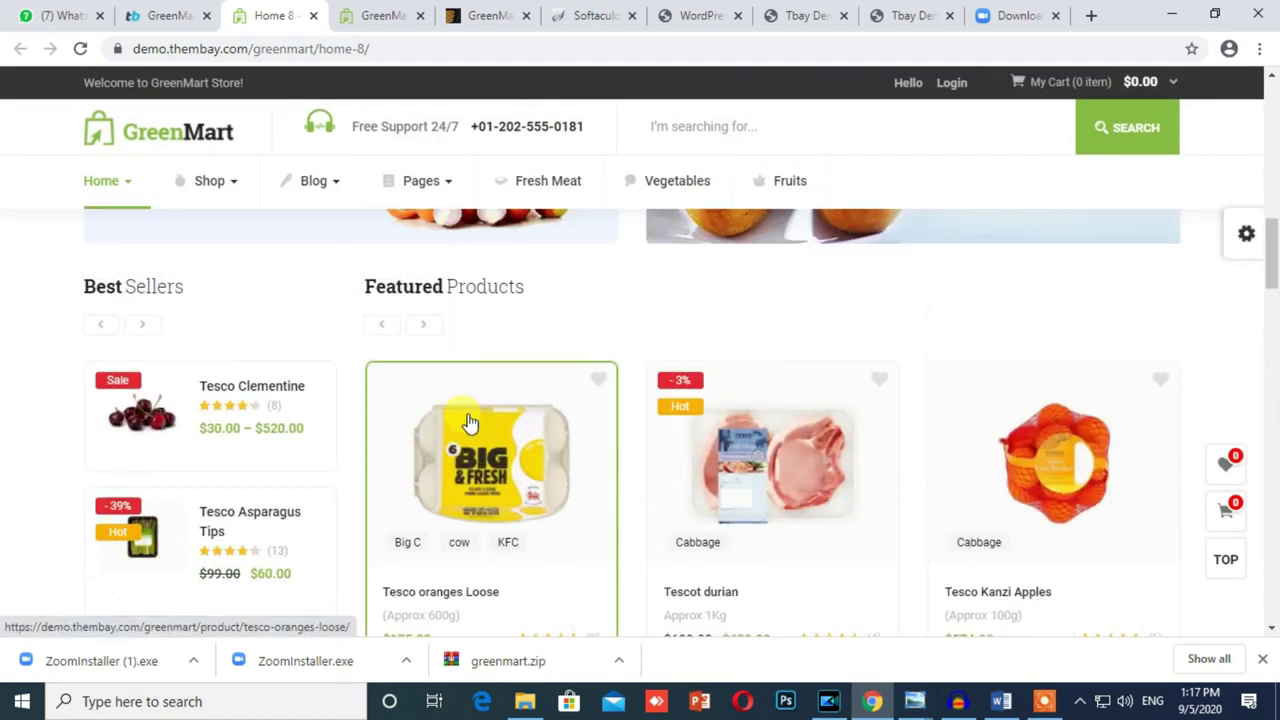
scroll(470, 420, "up", 10)
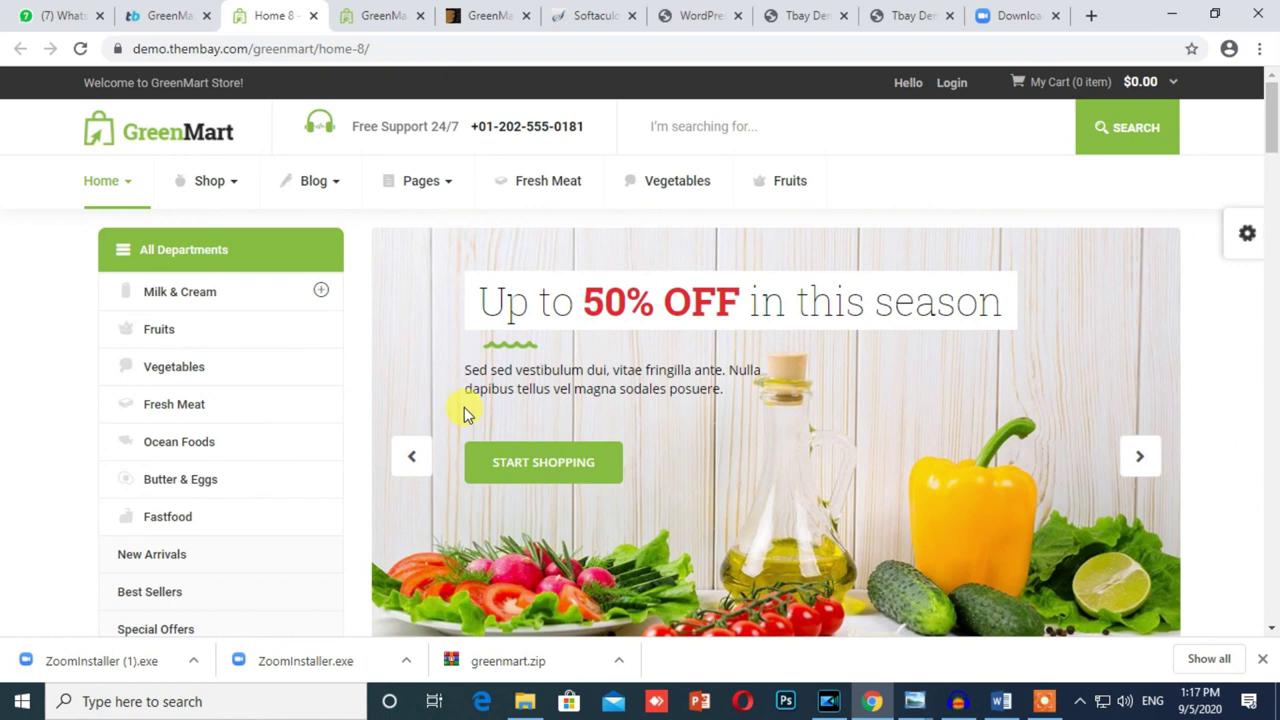
scroll(464, 407, "down", 5)
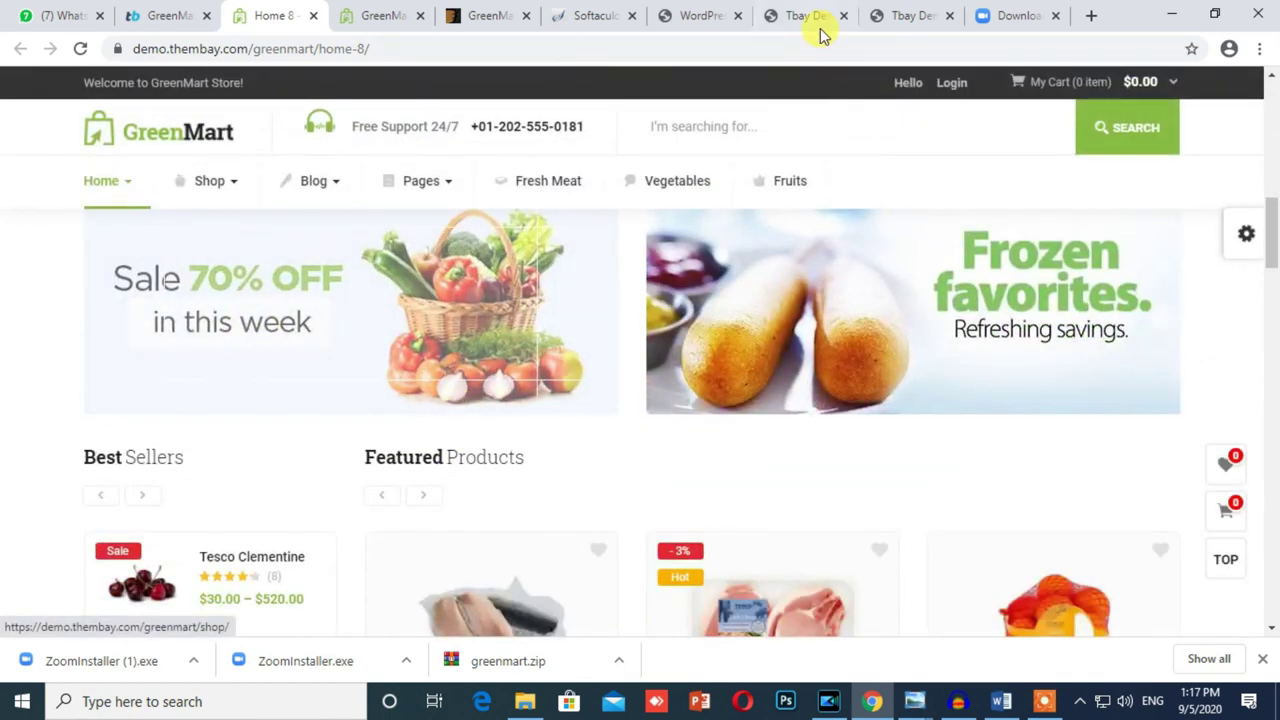
Step: Check on the running Home8 import, then go back to the GreenMart demos overview
left_click(703, 10)
left_click(800, 16)
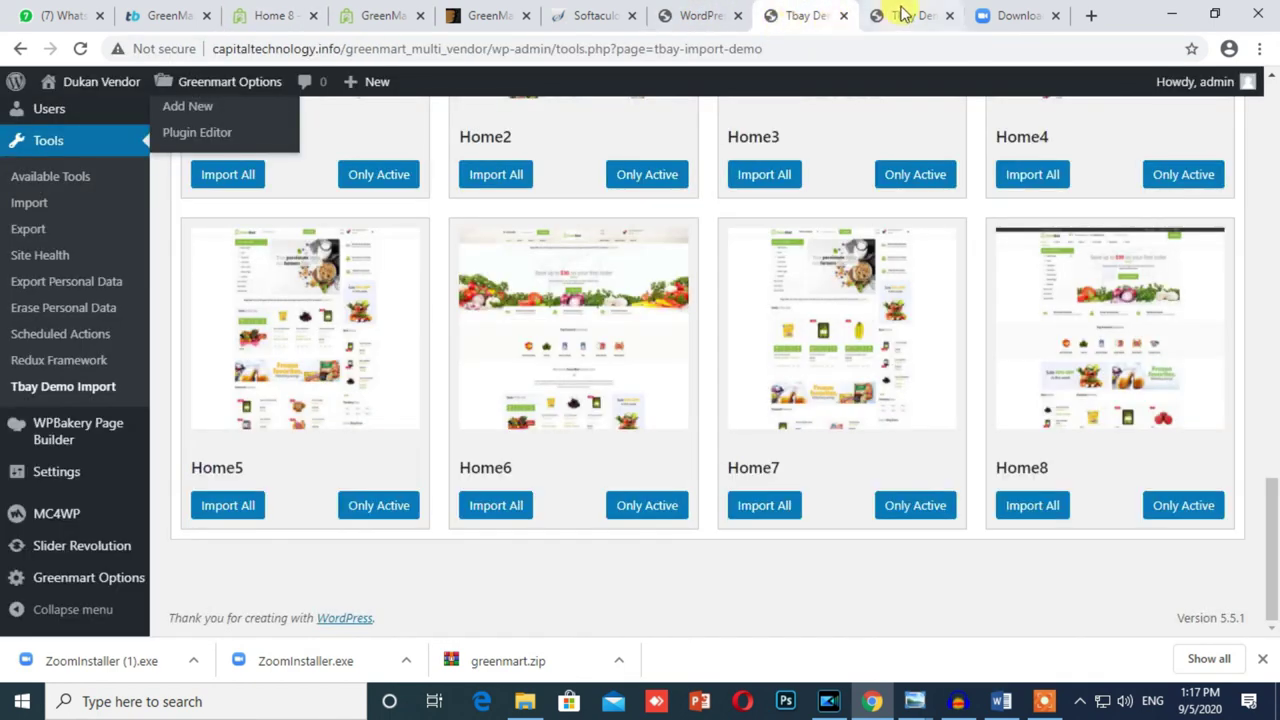
left_click(898, 16)
left_click(155, 14)
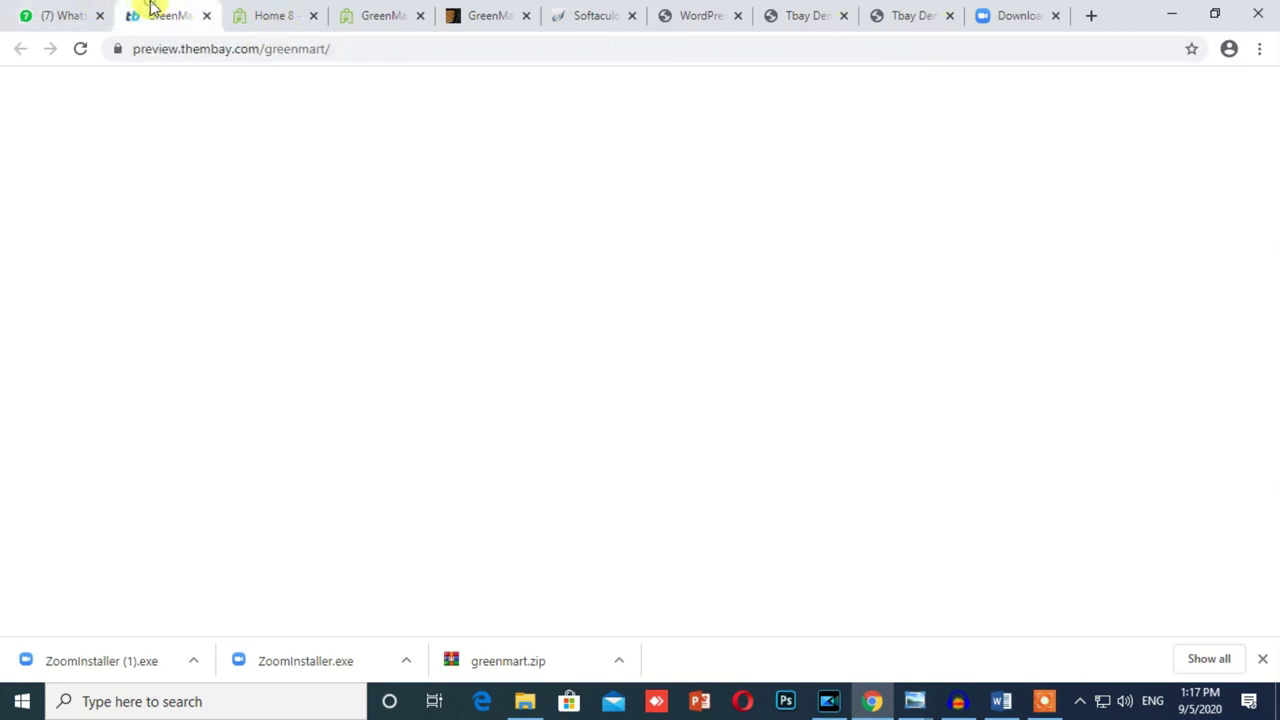